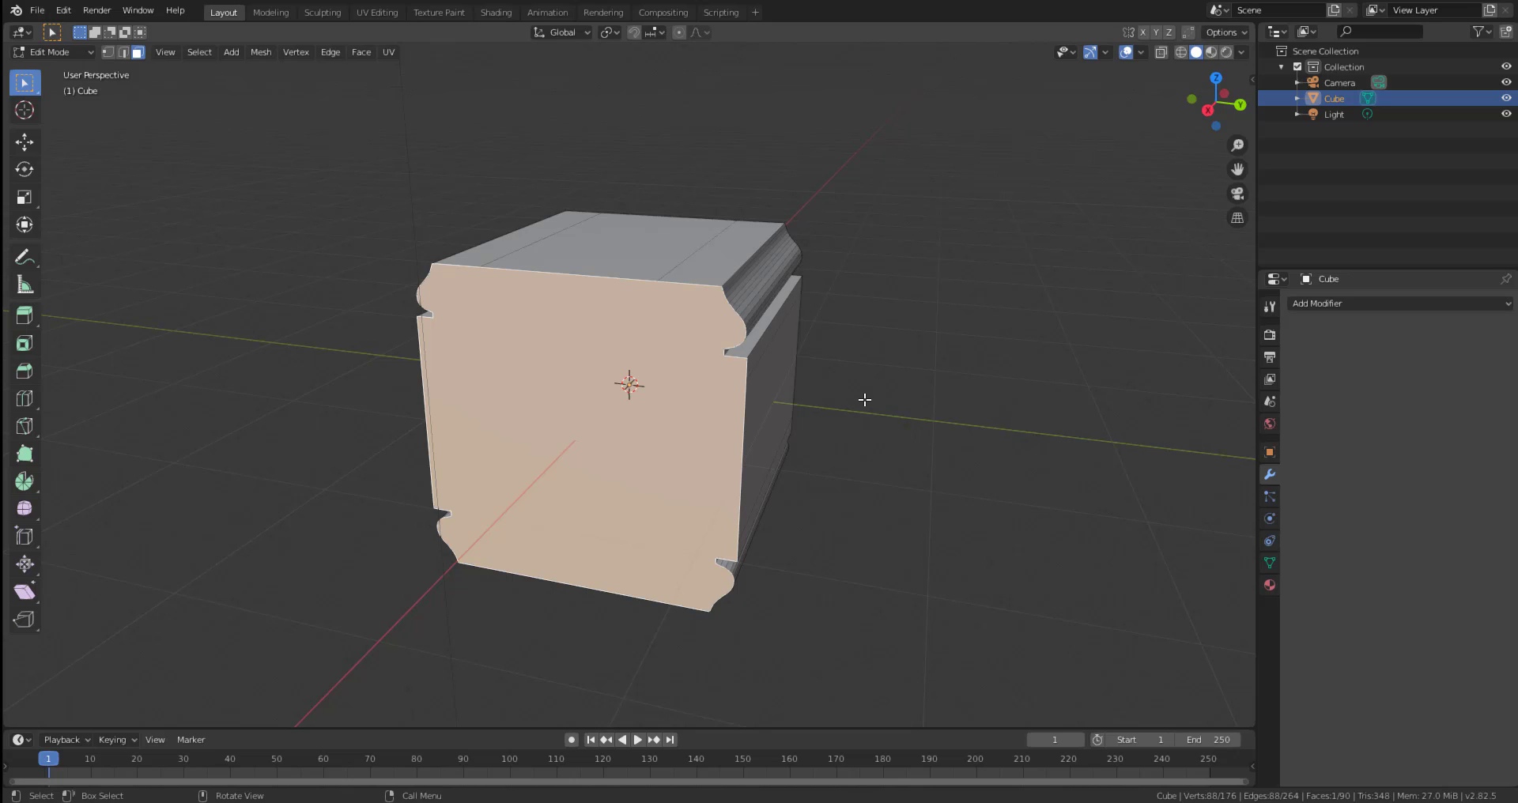
Inset the two opposite flat panel faces between the cube's upper and lower moldings by about 0.074 m.
click(24, 343)
drag(576, 343, 575, 395)
key(ctrl+z)
middle_drag(696, 293, 498, 281)
click(589, 371)
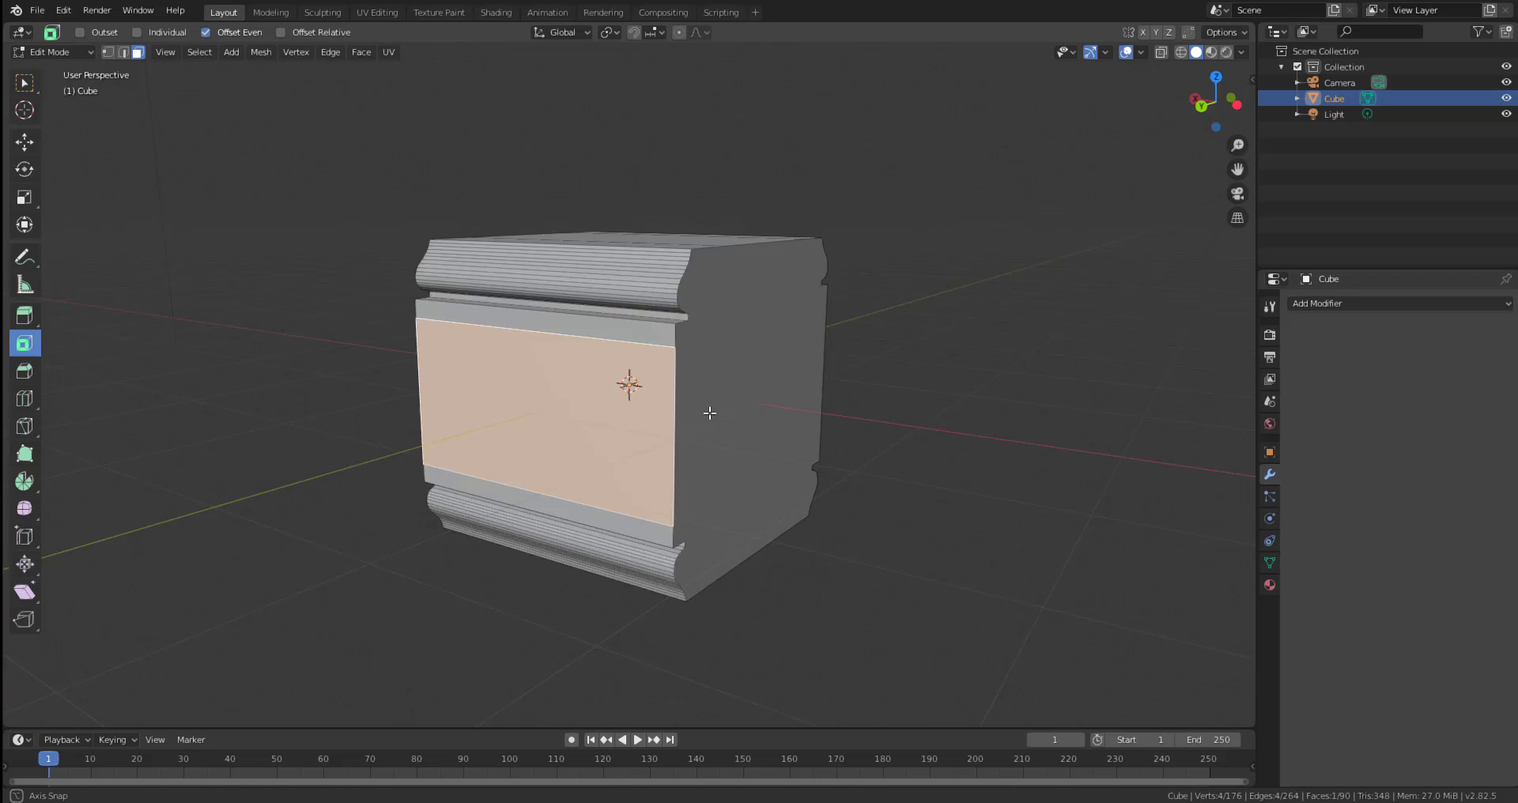
shift+click(466, 417)
middle_drag(708, 414, 518, 444)
drag(518, 444, 533, 438)
middle_drag(407, 431, 367, 415)
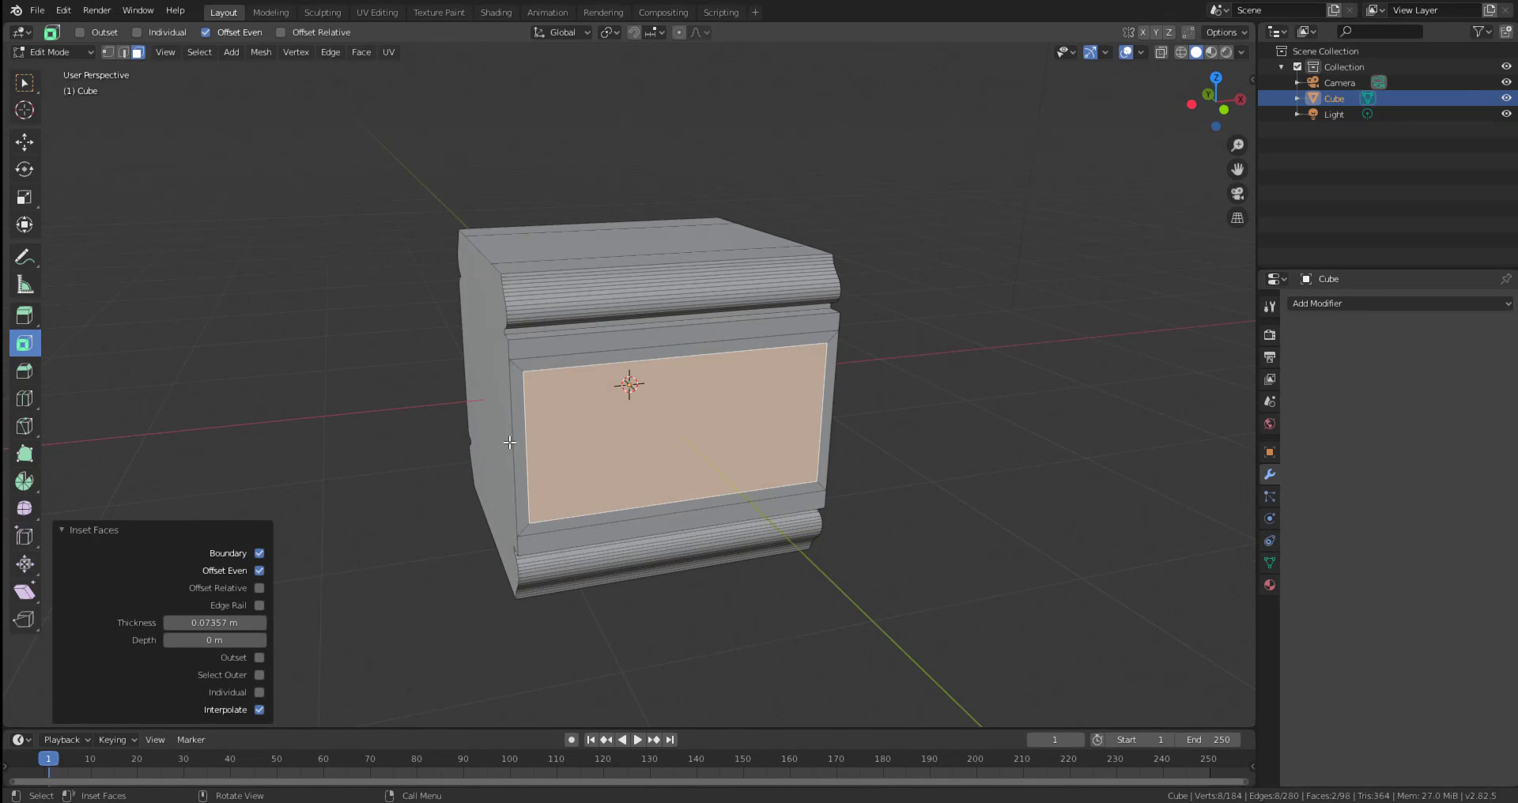
Delete the two inset panel faces to open the block, and switch to edge selection.
key(x)
click(665, 465)
middle_drag(788, 454, 726, 443)
key(2)
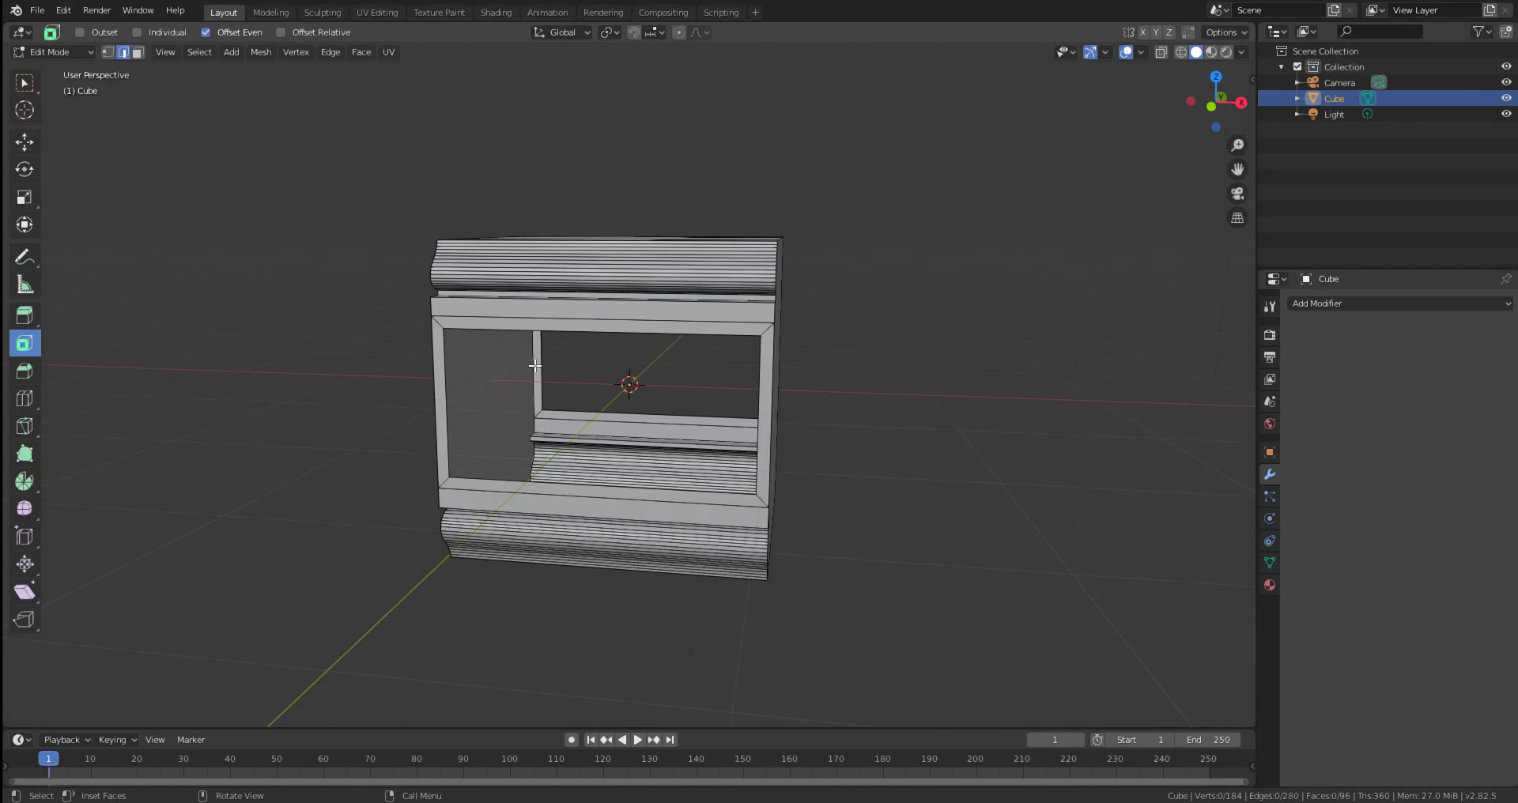
Select the inner border edges of both openings and join them with Bridge Edge Loops.
click(540, 370)
shift+click(448, 428)
shift+click(572, 338)
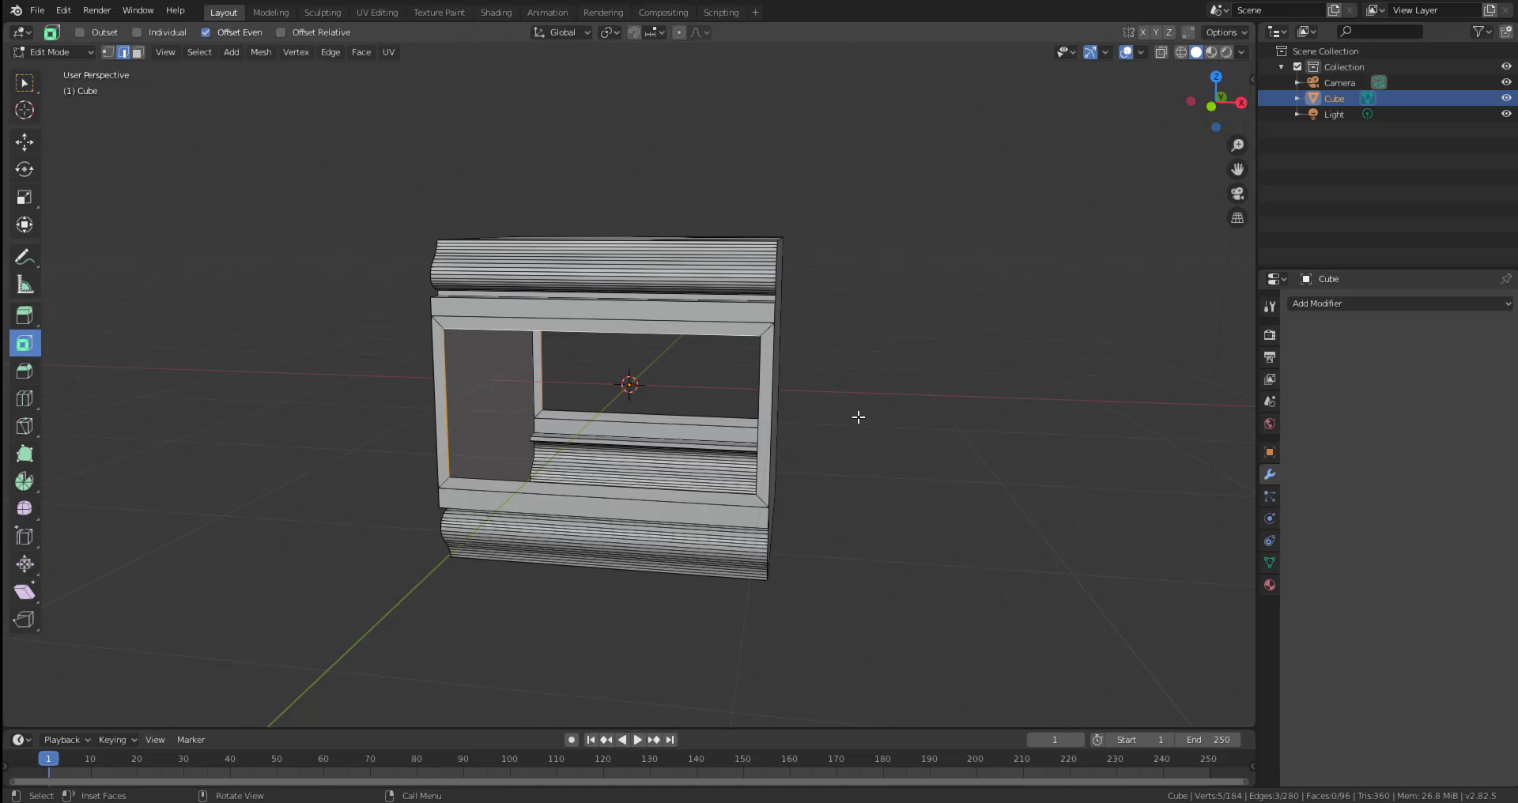
middle_drag(859, 418, 930, 411)
shift+click(827, 385)
shift+click(812, 462)
shift+click(683, 352)
shift+click(650, 417)
middle_drag(411, 420, 617, 404)
shift+click(495, 324)
middle_drag(495, 323, 525, 410)
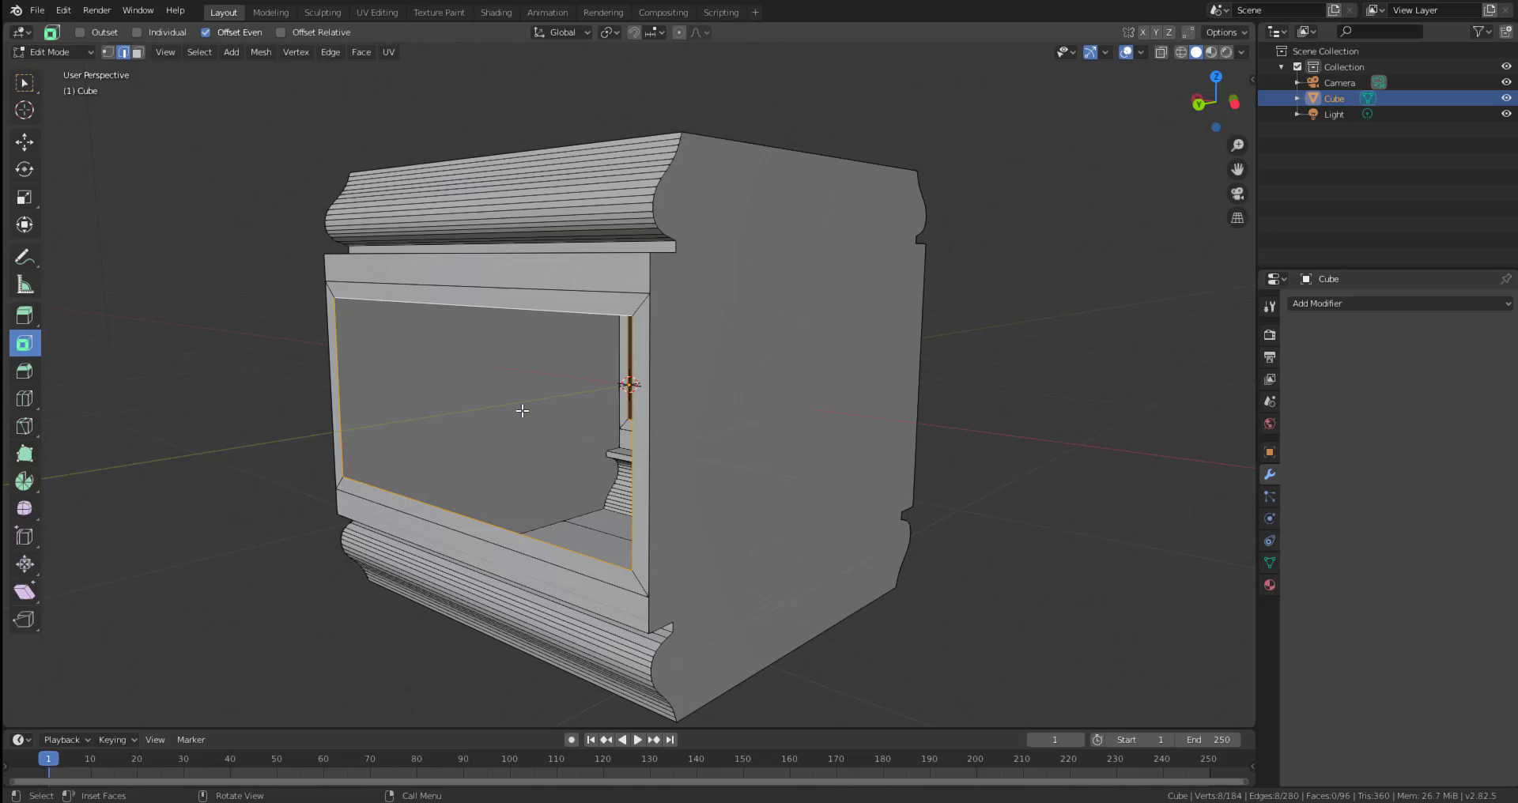
key(w)
right_click(442, 371)
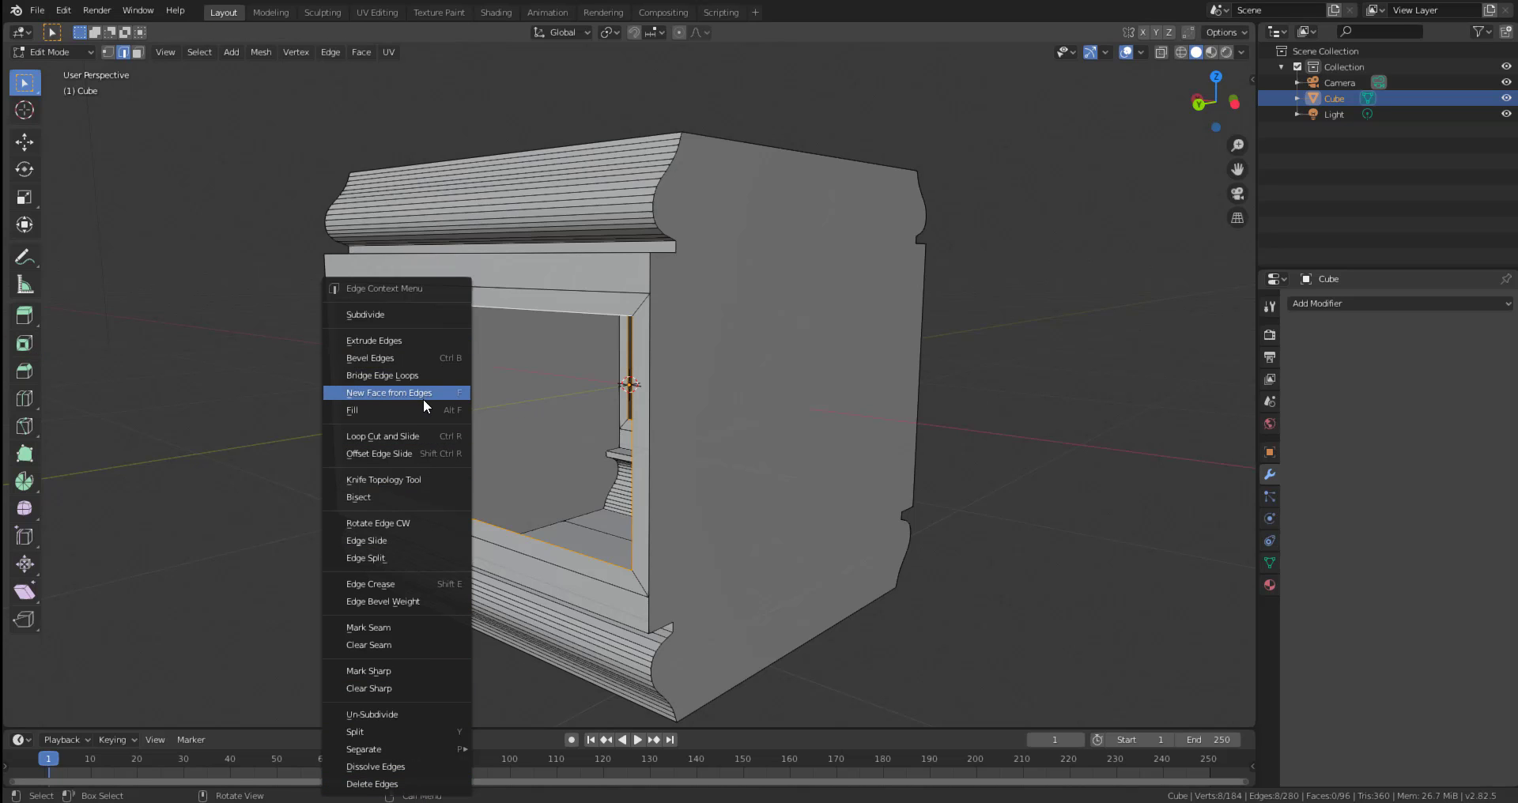
click(382, 376)
middle_drag(552, 468, 593, 458)
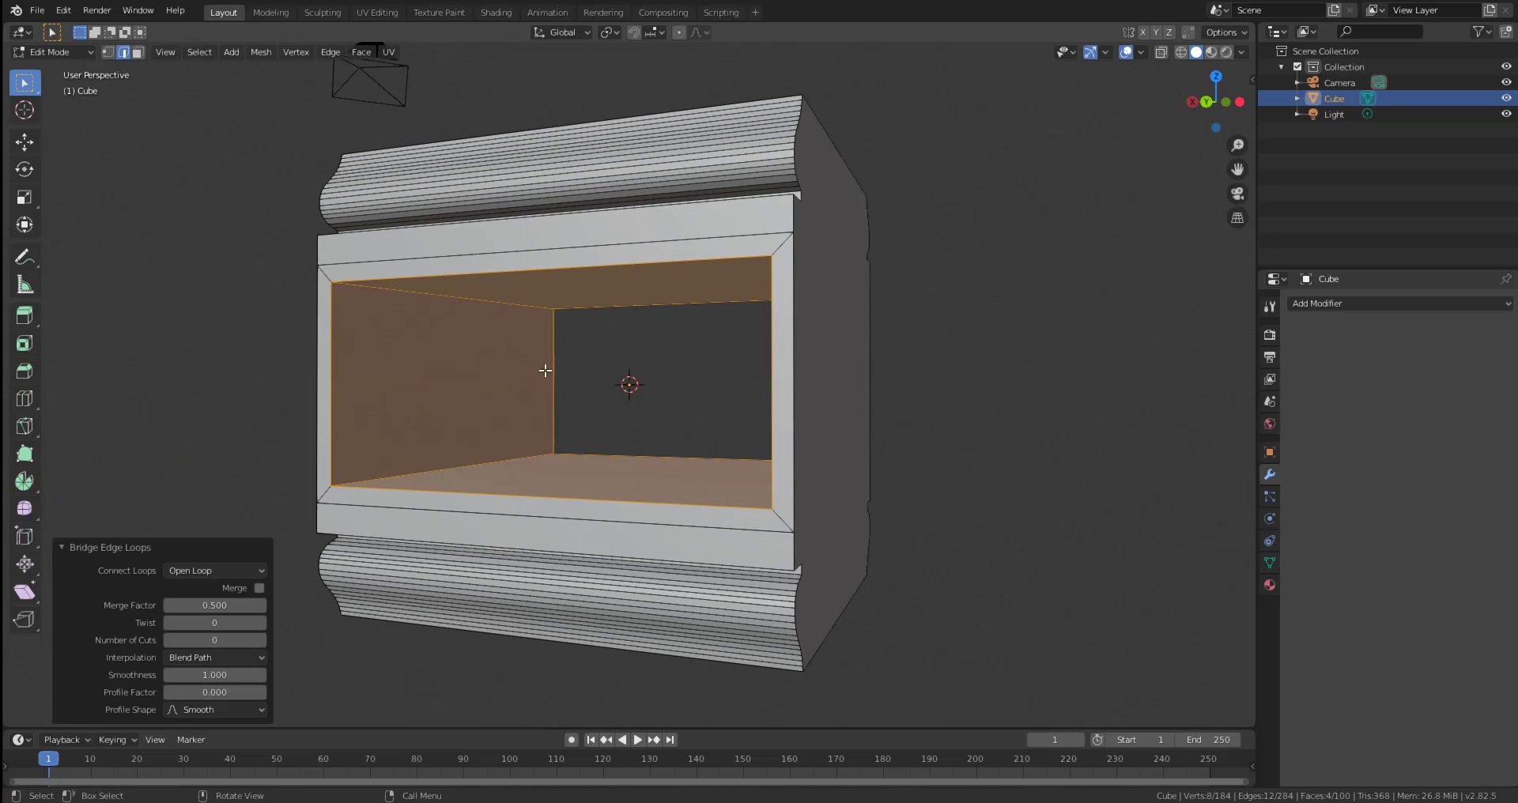
Bevel all the rim edges around both ends of the tunnel with an offset of about 0.023 m.
click(25, 142)
click(181, 244)
mouse_move(660, 384)
middle_down()
mouse_move(586, 380)
mouse_move(542, 414)
mouse_move(680, 376)
middle_up()
click(454, 300)
shift+click(830, 339)
middle_drag(886, 466, 945, 489)
shift+click(775, 543)
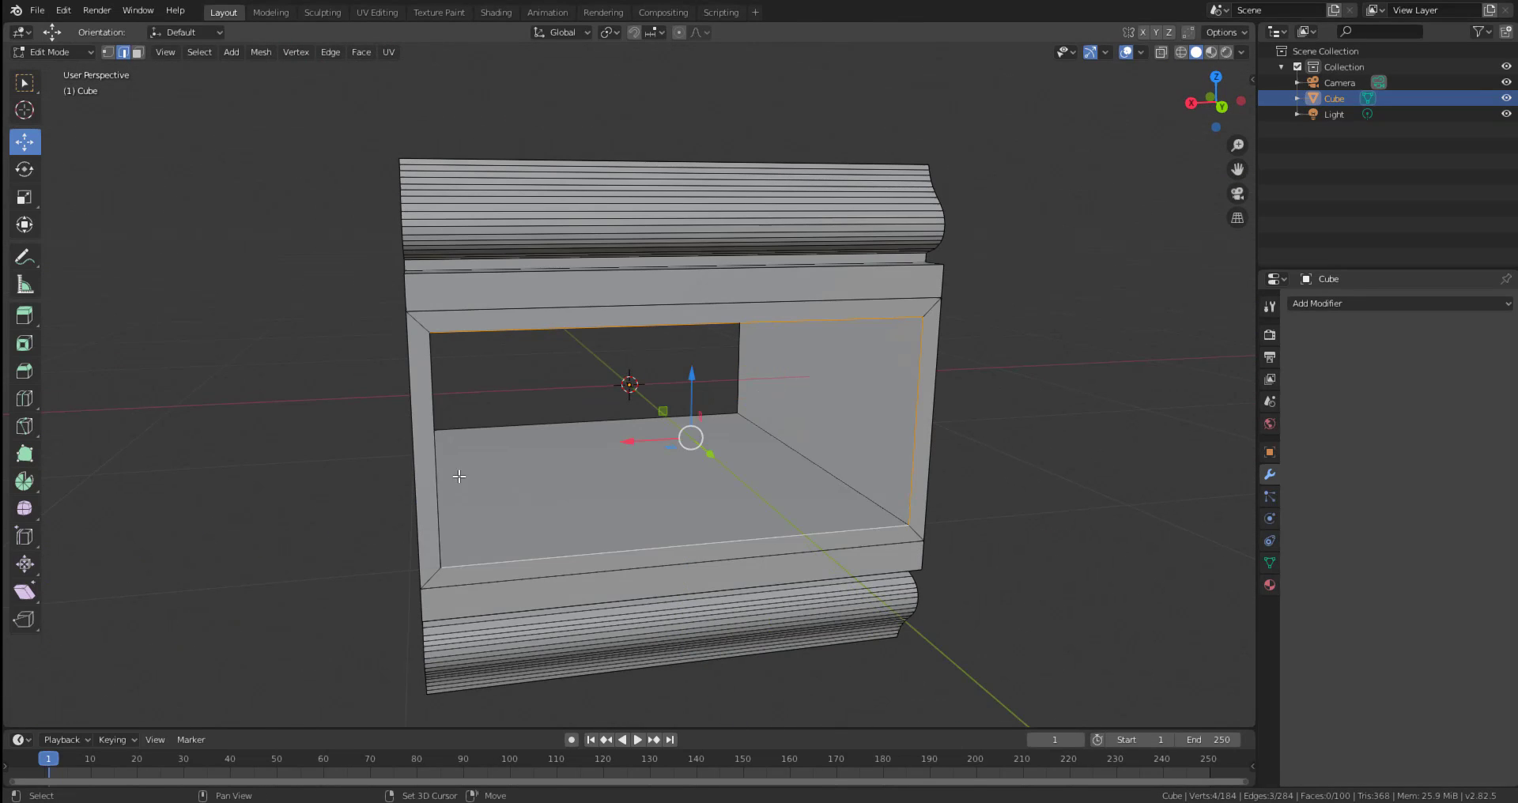
shift+click(437, 476)
middle_drag(450, 476, 269, 475)
shift+click(638, 329)
shift+click(604, 450)
shift+click(652, 583)
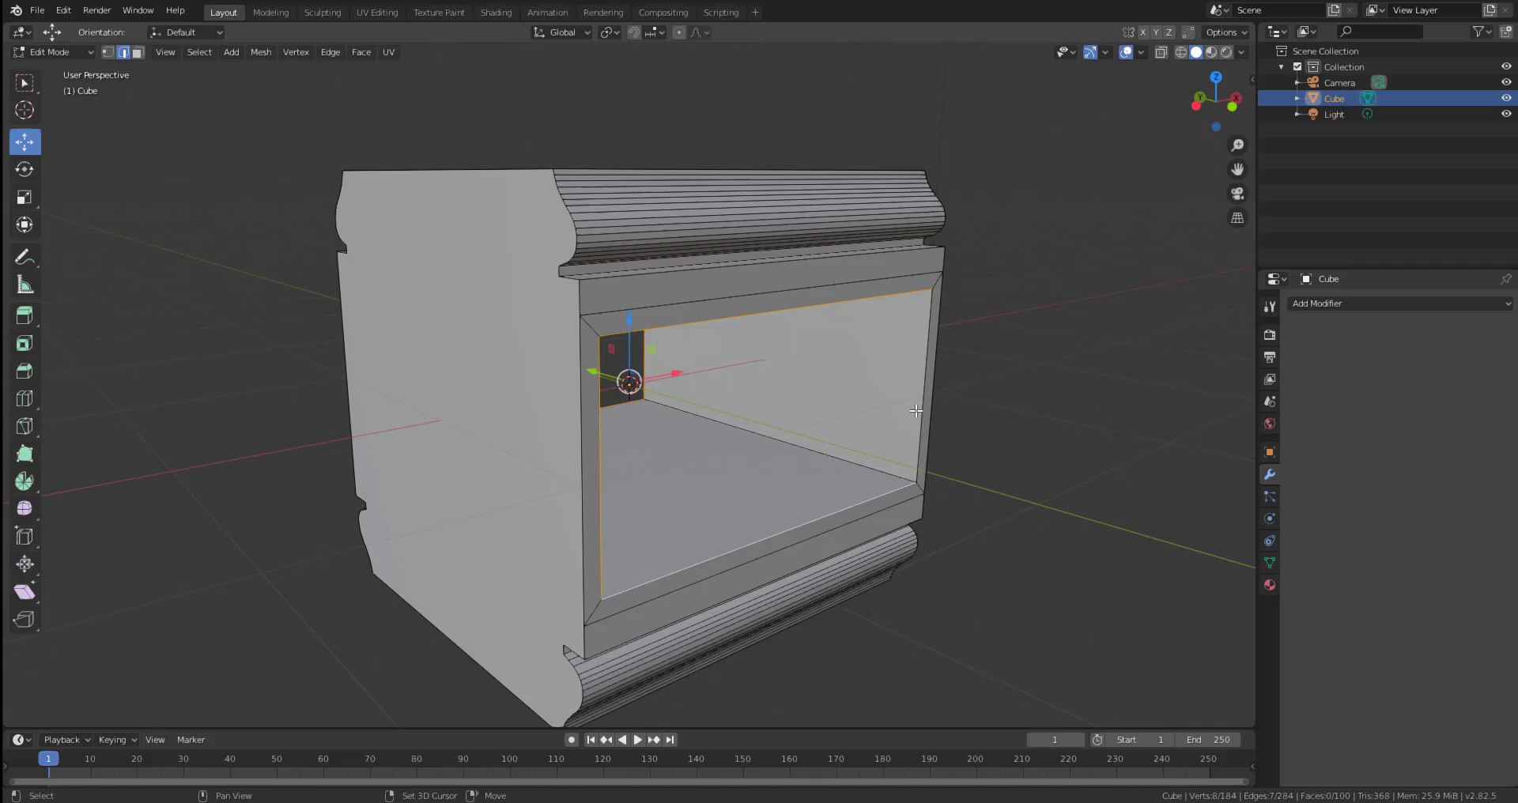
shift+click(916, 412)
middle_drag(822, 413, 787, 414)
scroll(786, 413, up, 2)
shift+click(807, 467)
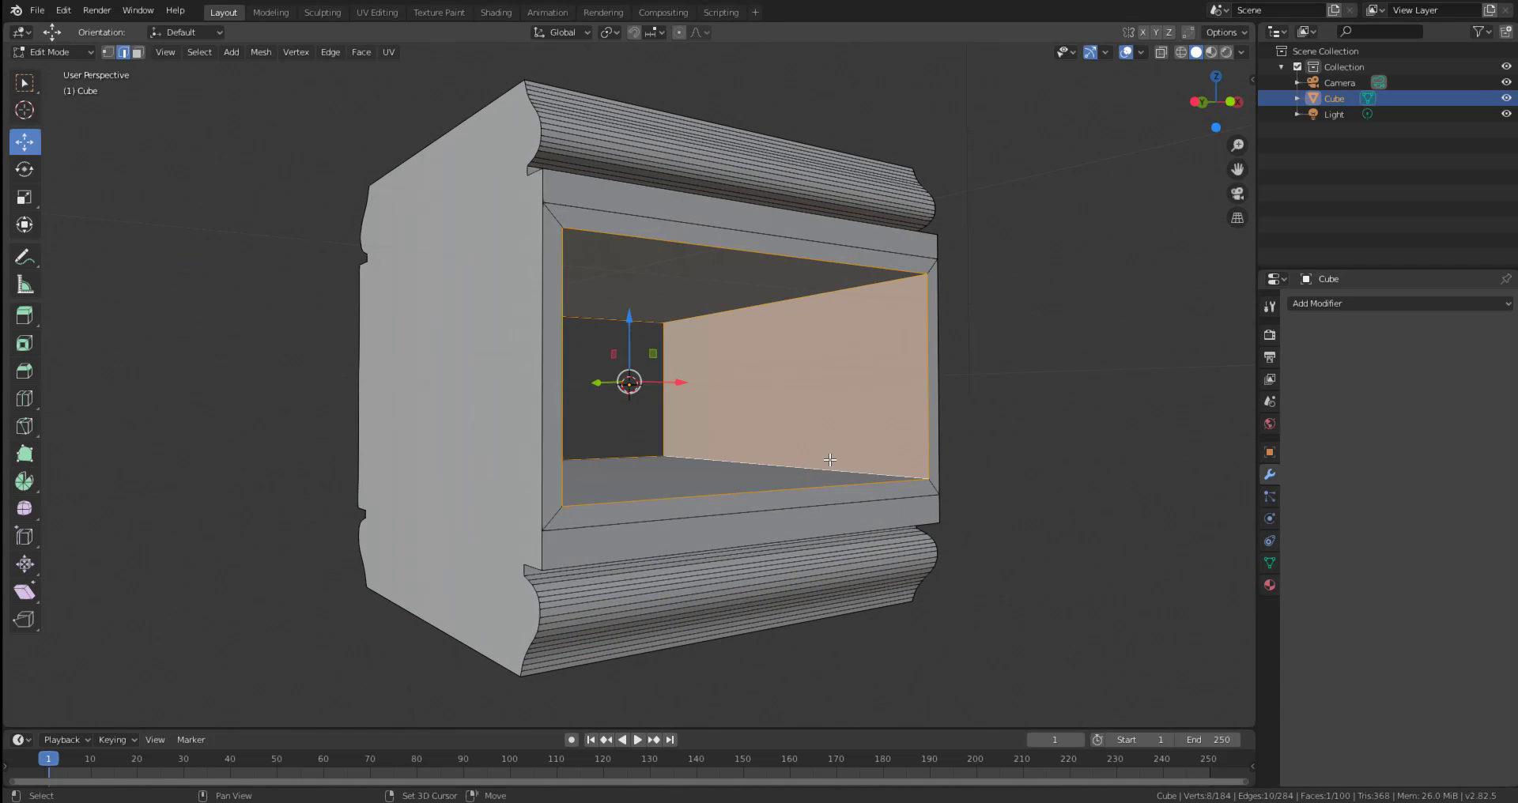
scroll(870, 491, up, 2)
shift+click(869, 493)
key(ctrl+z)
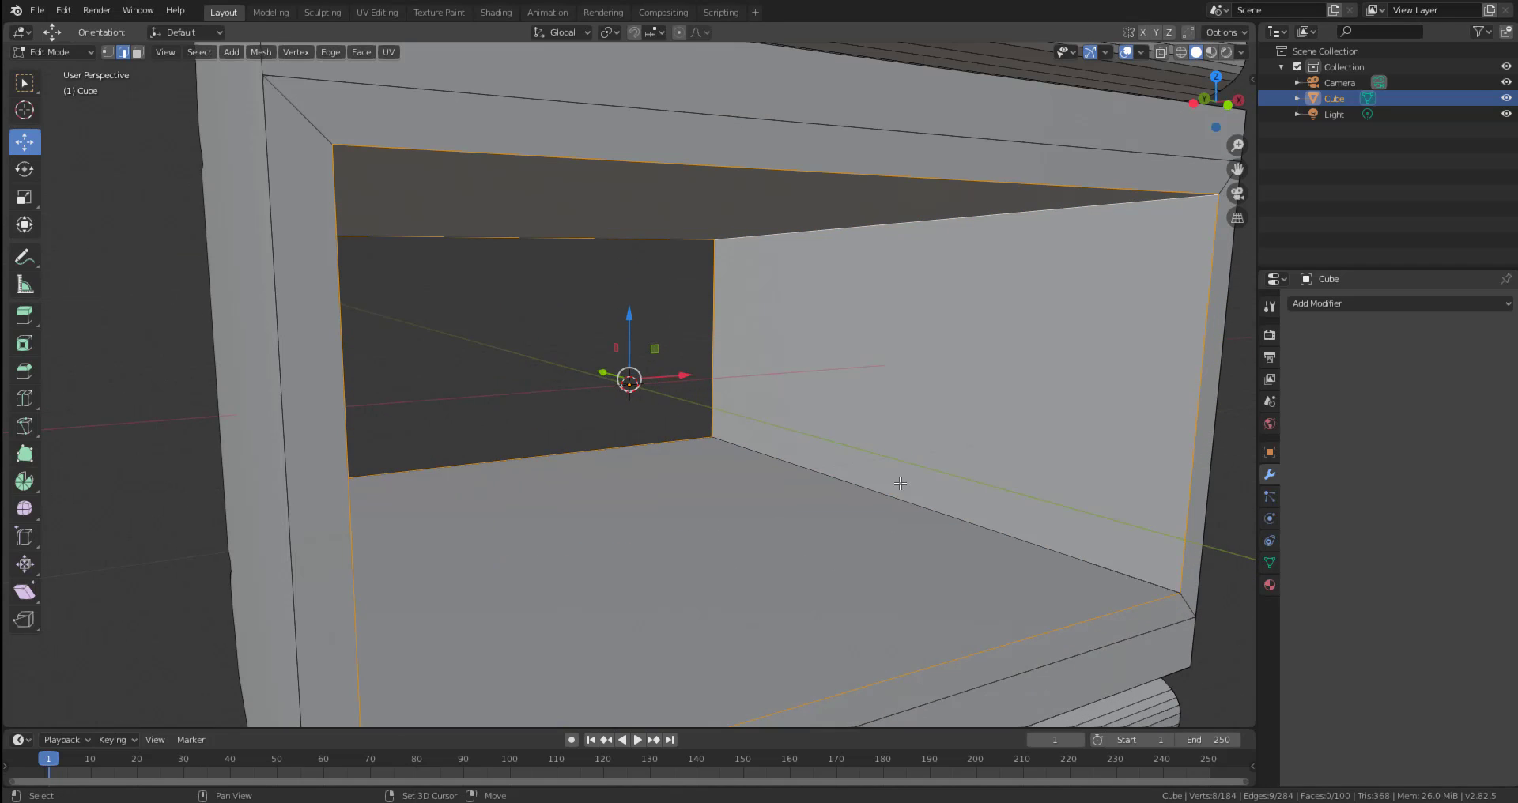
shift+click(901, 502)
key(ctrl+z)
key(ctrl+z)
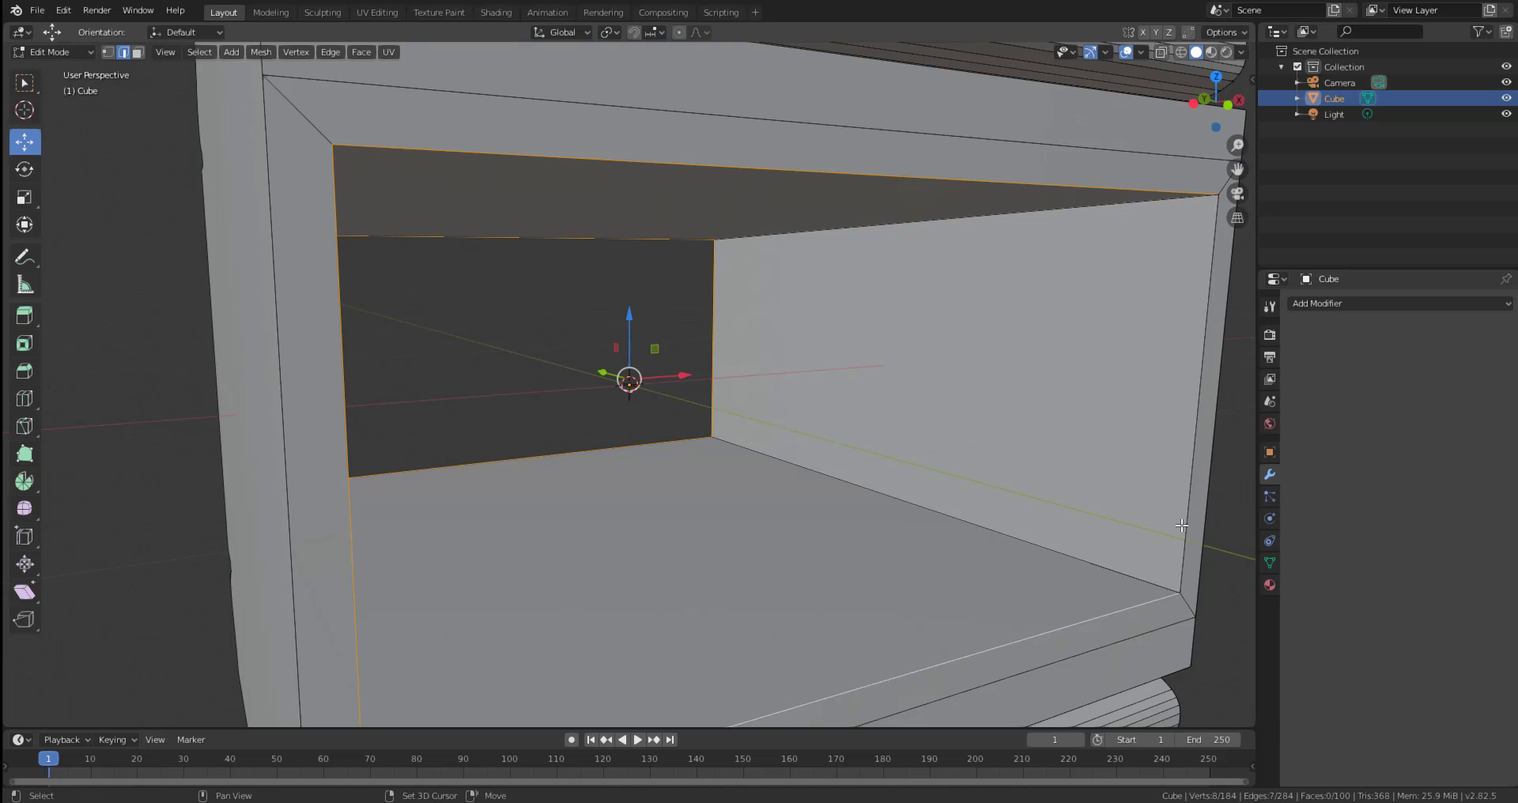
scroll(989, 514, down, 5)
middle_drag(1002, 503, 631, 475)
scroll(560, 458, up, 3)
key(ctrl+b)
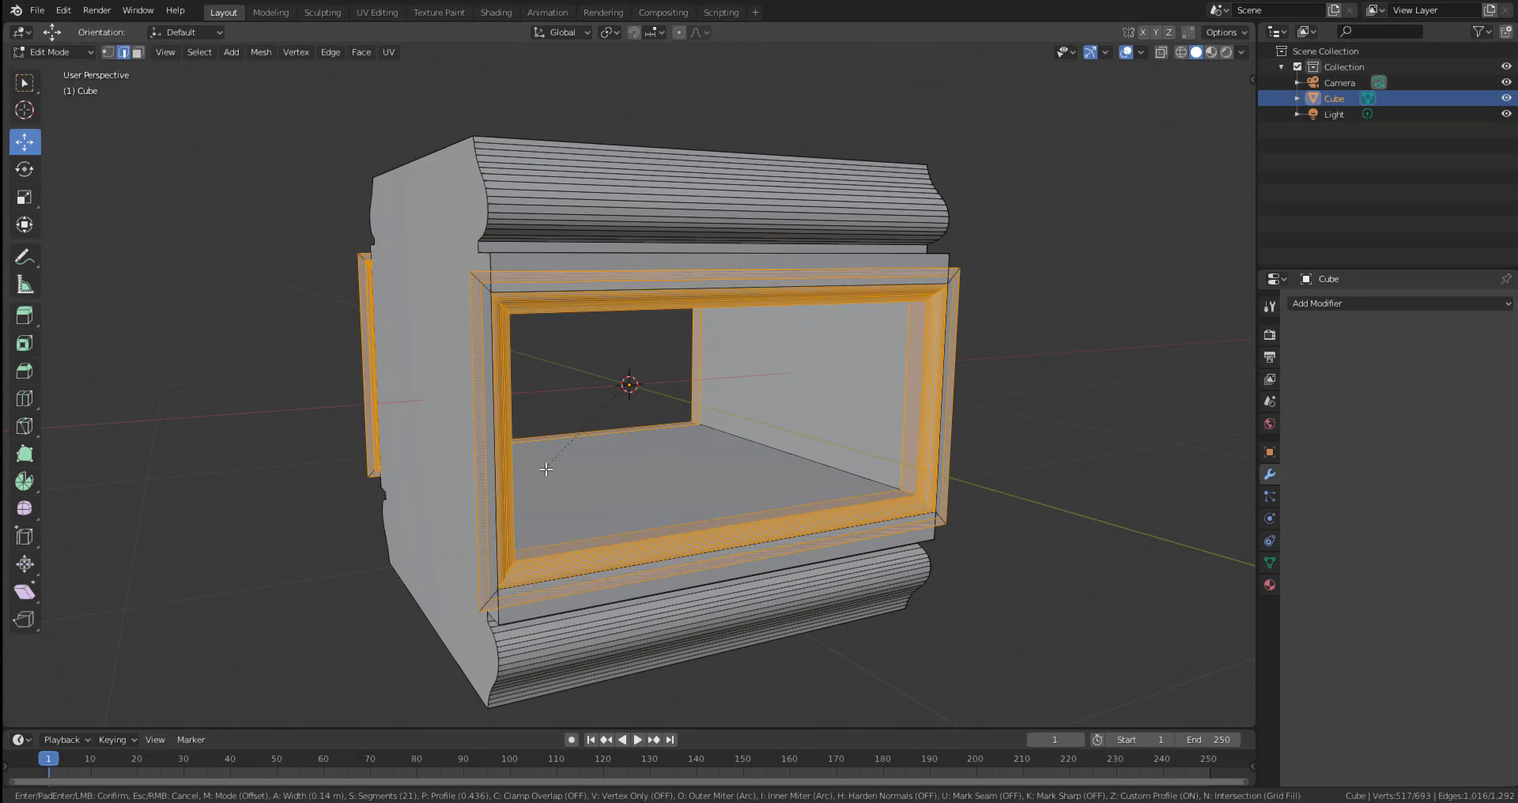
right_click(544, 481)
key(ctrl+b)
click(358, 393)
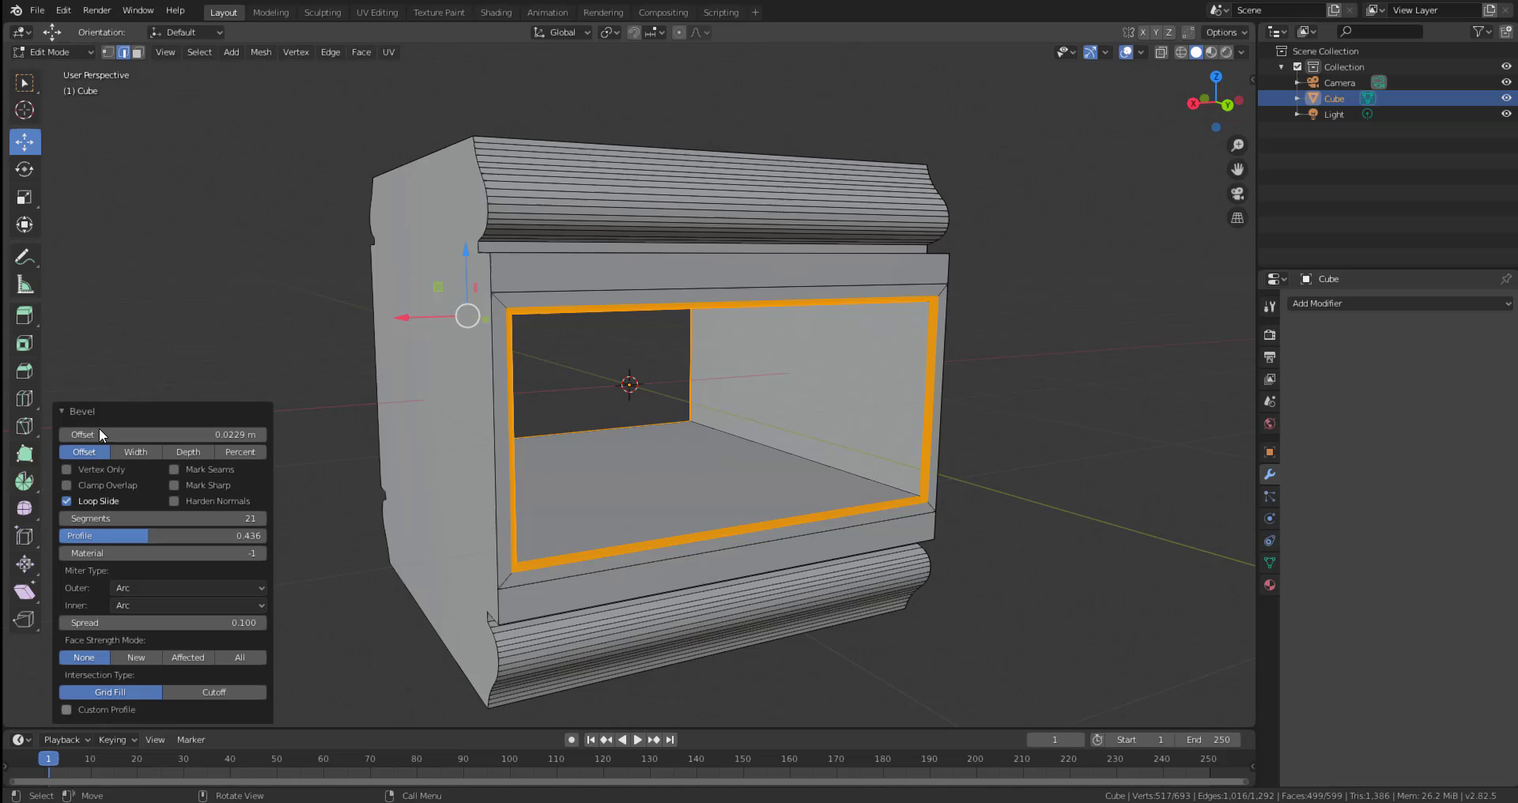
Reduce the rim bevel to 7 segments and clear the selection.
scroll(838, 363, up, 3)
drag(191, 519, 169, 519)
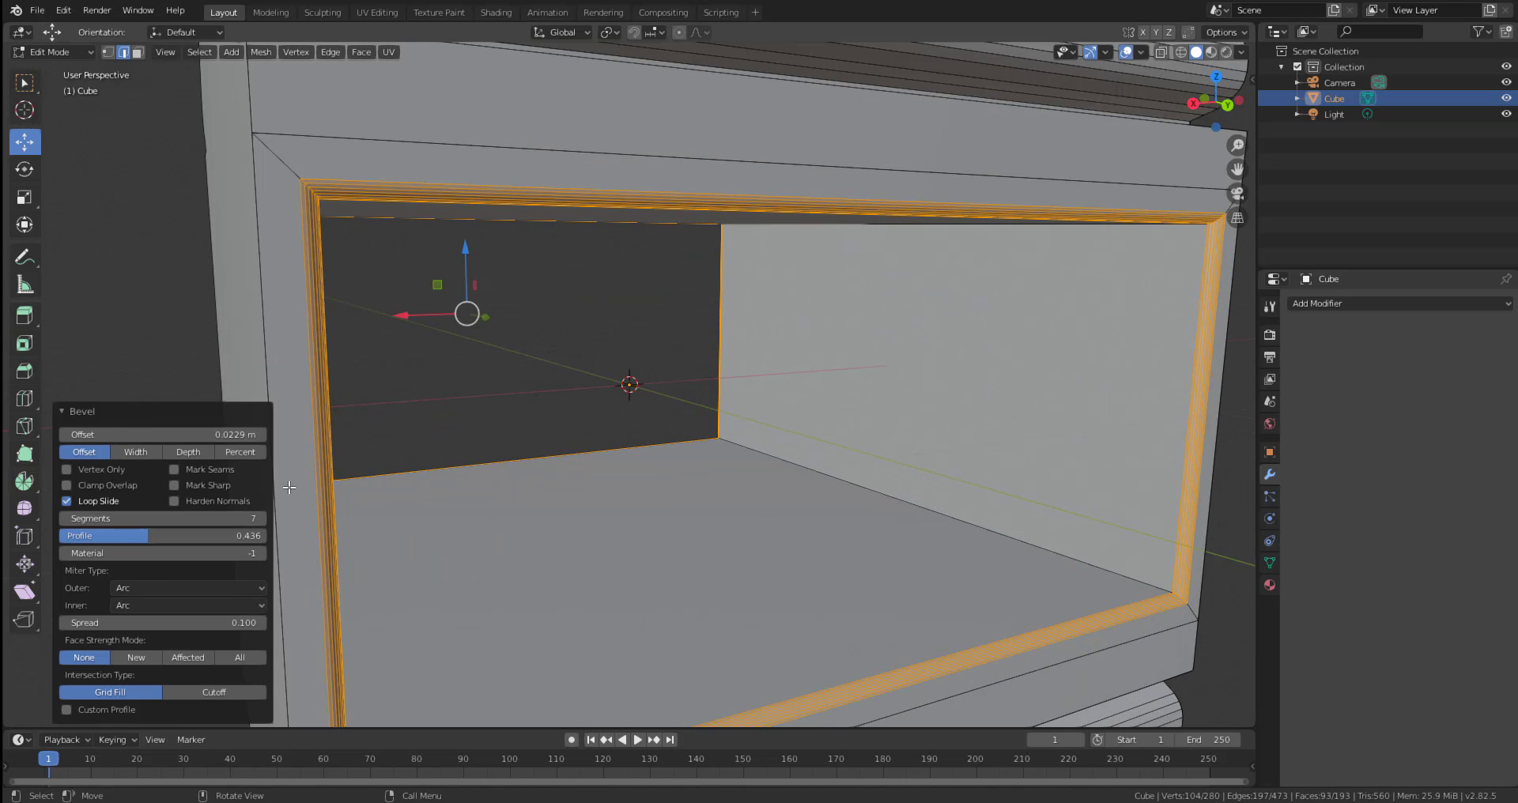
scroll(669, 393, up, 6)
scroll(670, 395, down, 10)
scroll(625, 382, up, 4)
middle_drag(625, 381, 898, 403)
middle_drag(788, 458, 814, 459)
middle_drag(189, 238, 126, 146)
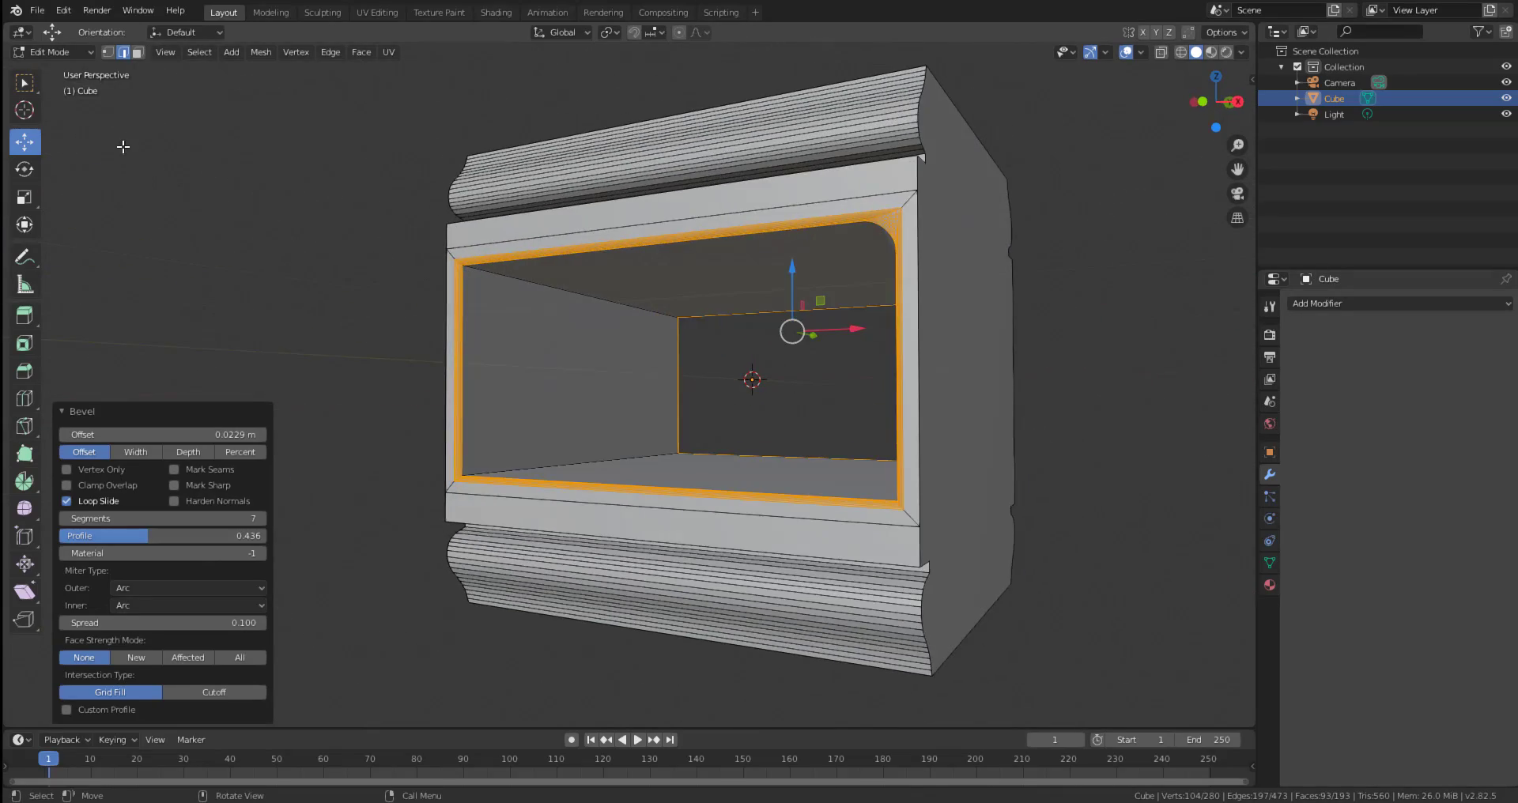
key(w)
key(alt+a)
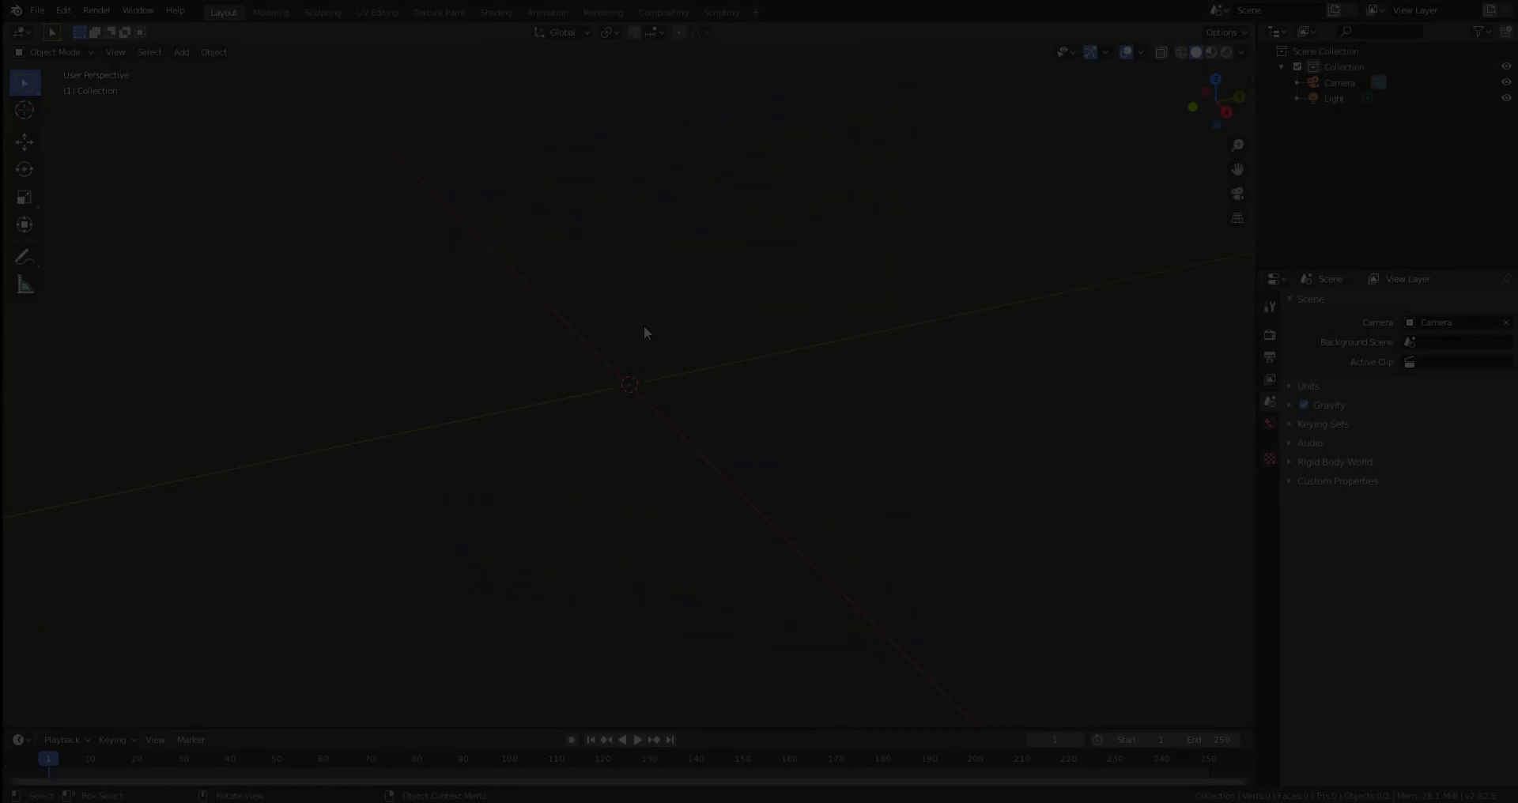
Add a cube mesh to the scene and enter Edit Mode.
key(shift+a)
mouse_move(643, 325)
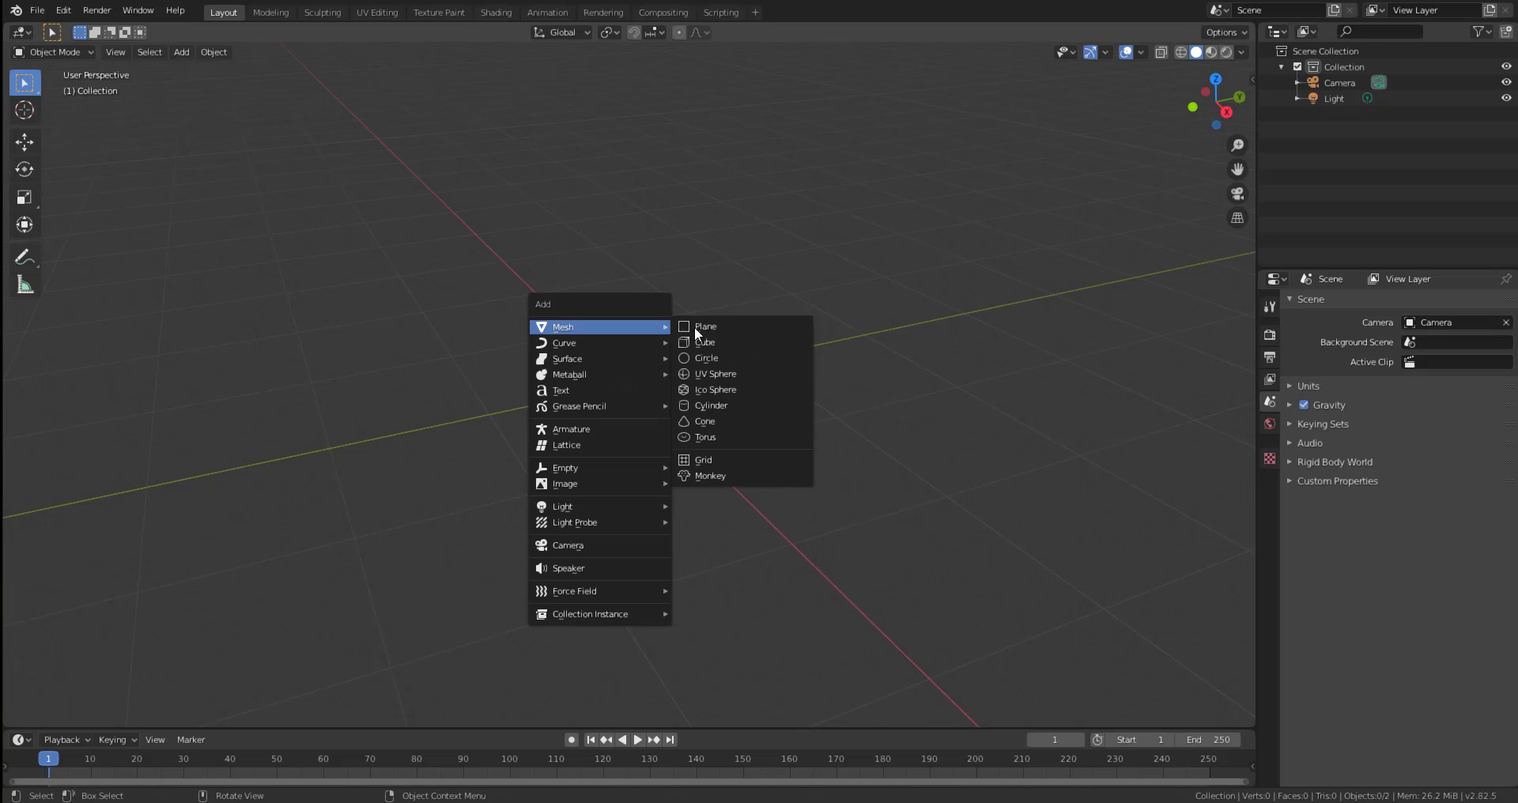
click(700, 341)
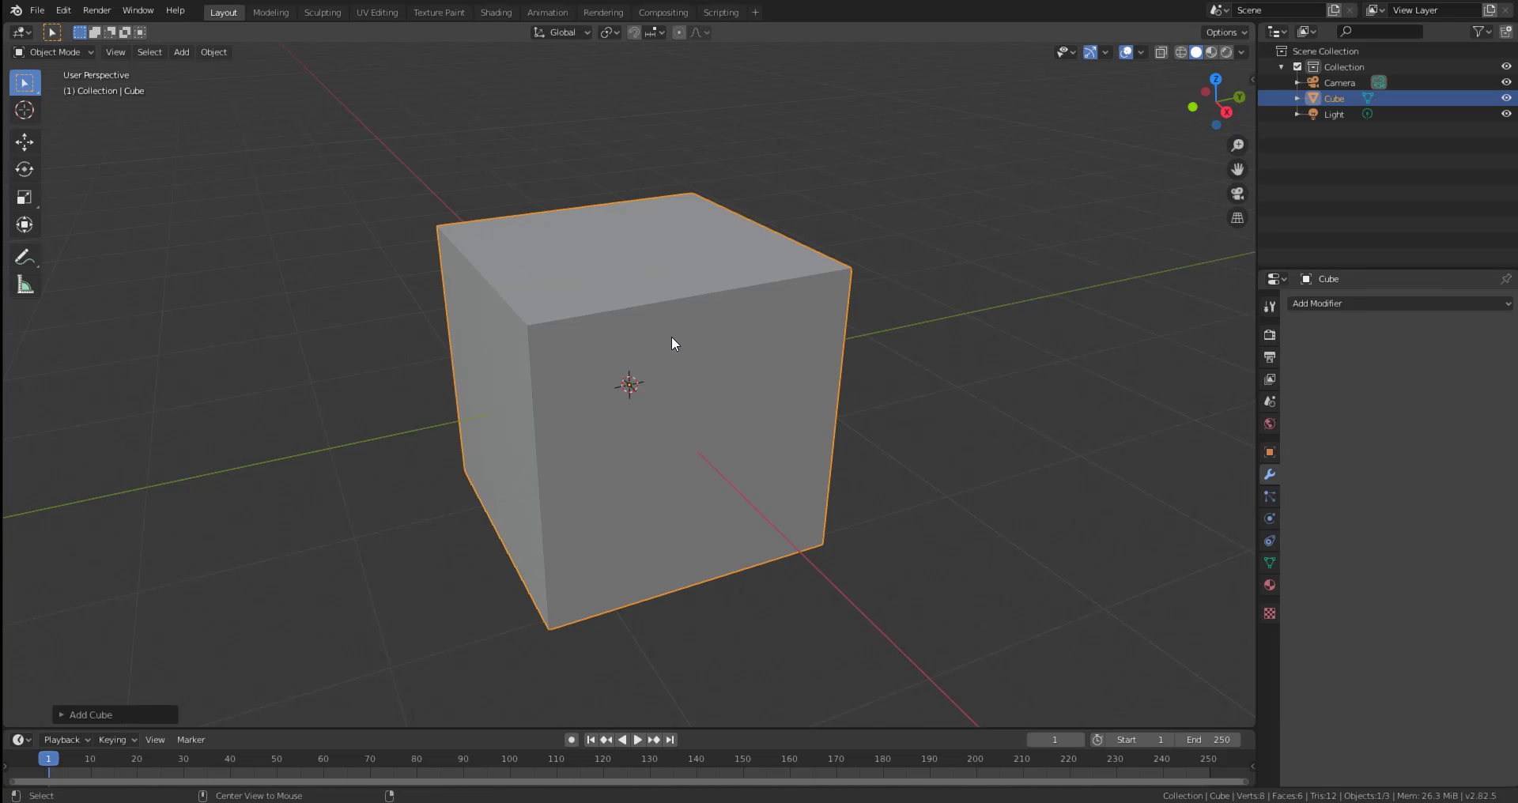
alt+middle_drag(672, 341, 652, 359)
middle_drag(799, 141, 715, 172)
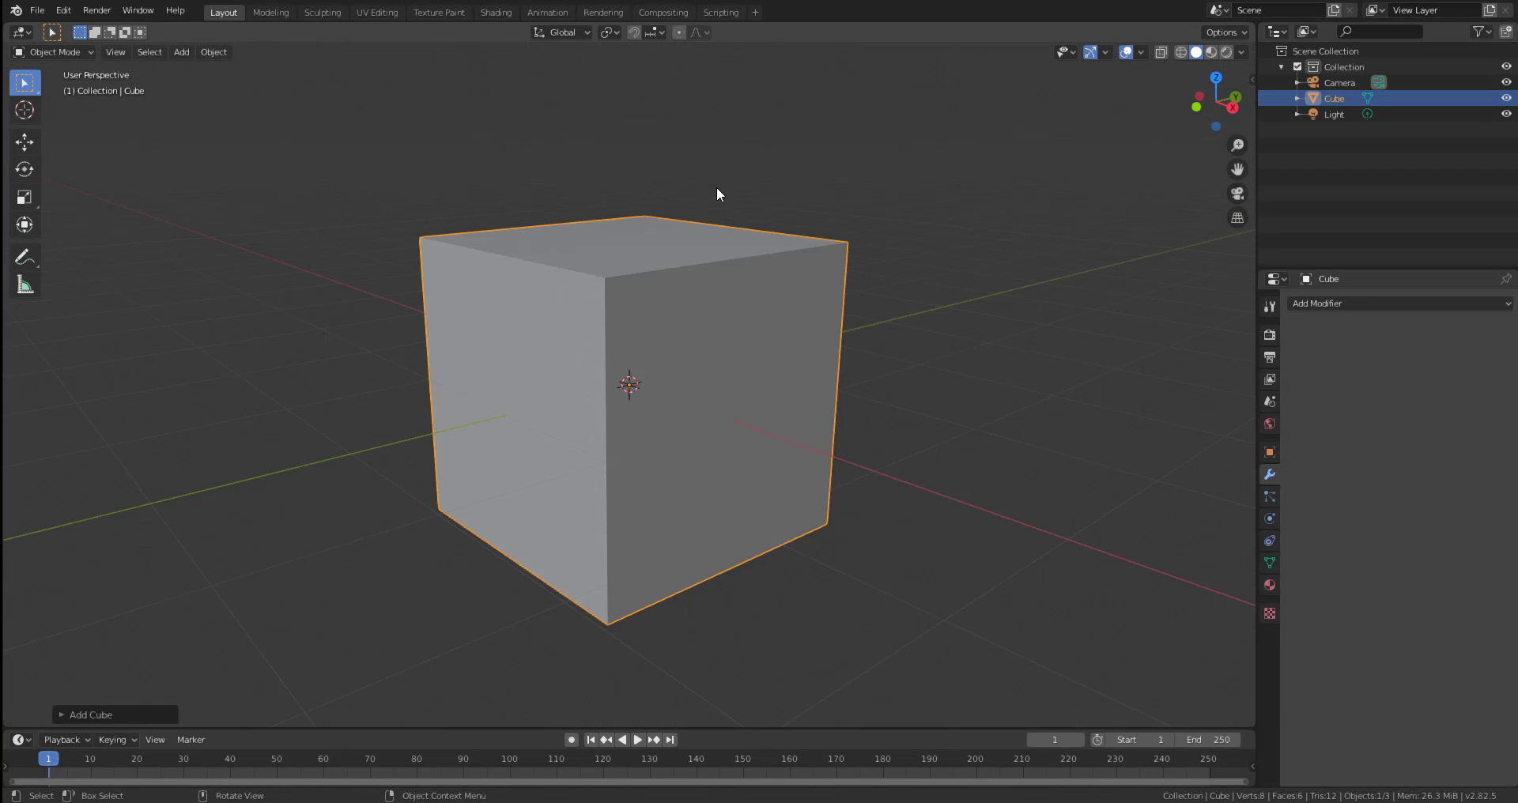
key(Tab)
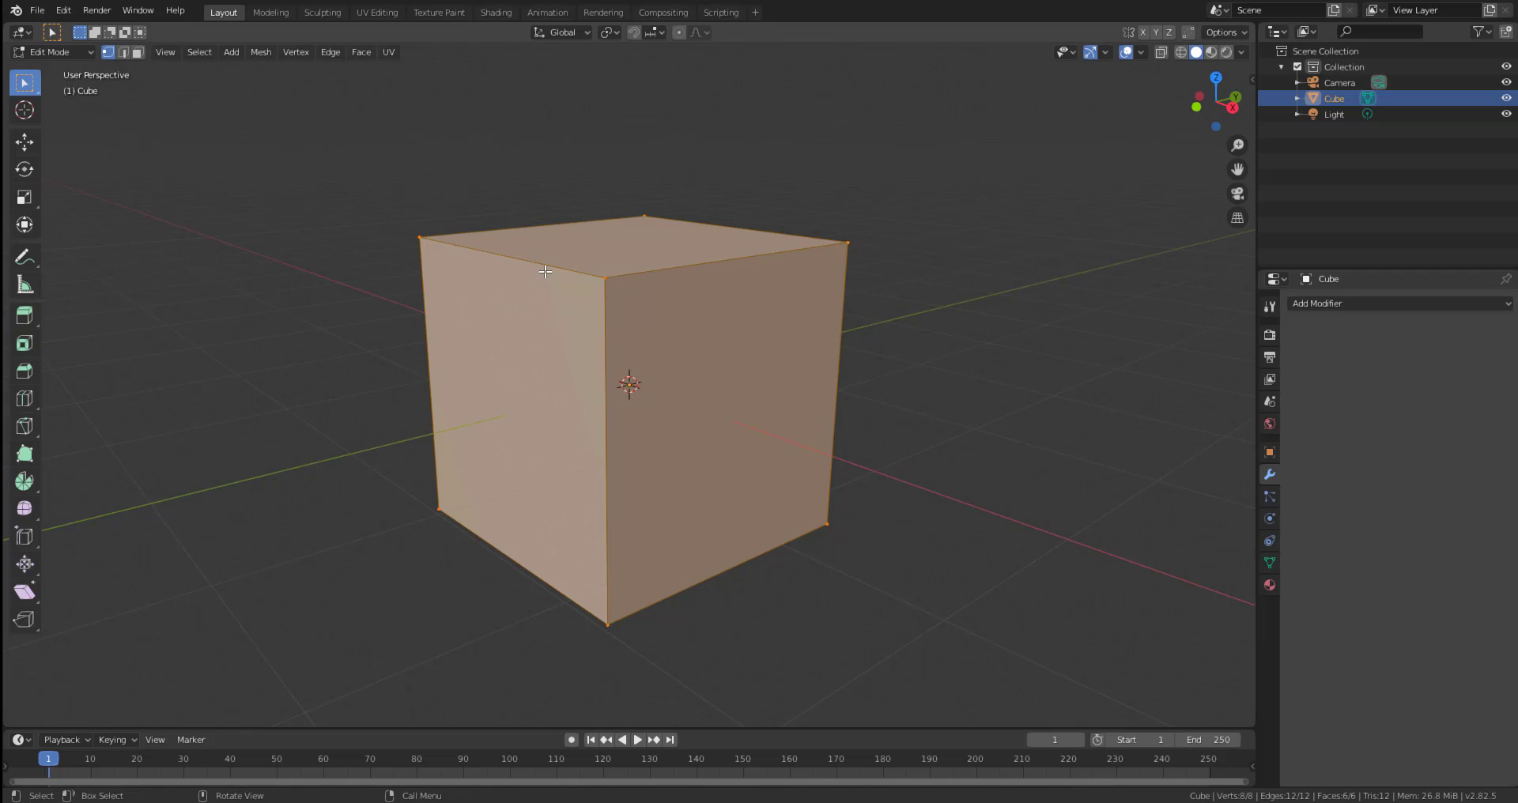
Clear the selection, switch to edge selection and select one upper edge of the cube.
key(alt+a)
key(2)
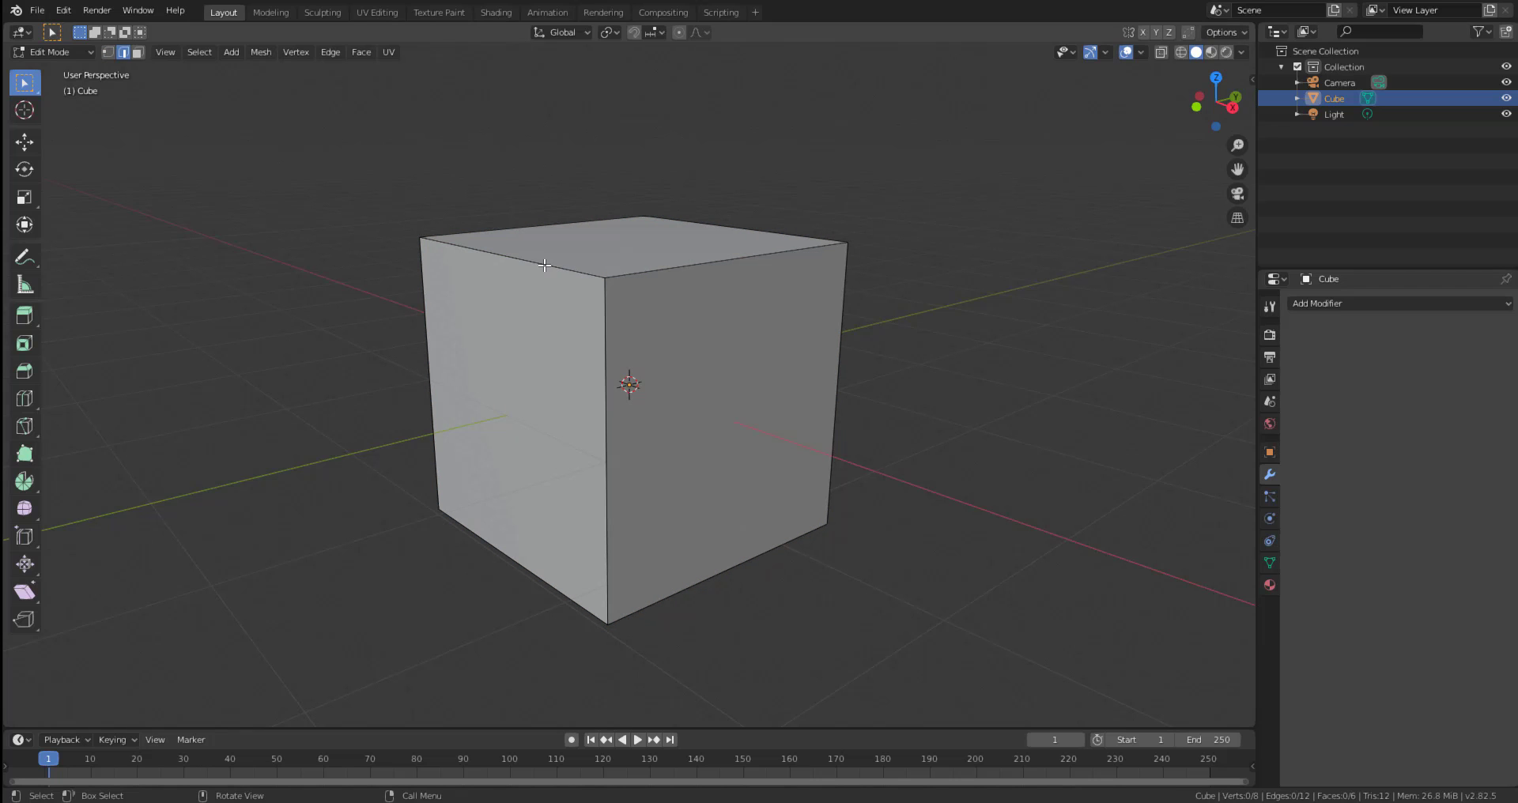
click(598, 274)
middle_drag(862, 204, 904, 221)
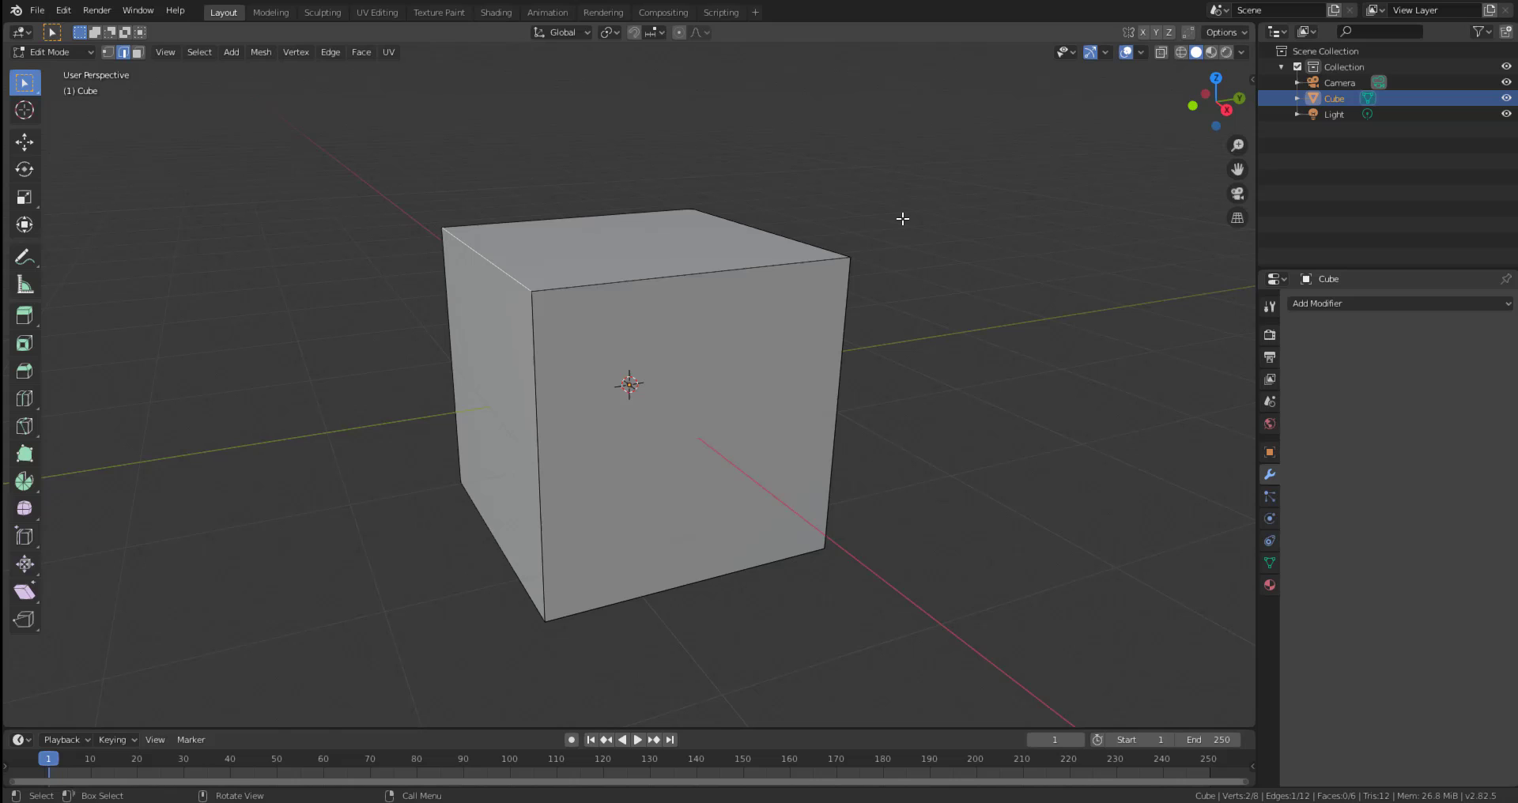
Try beveling the selected upper edge with the interactive Bevel command and with the Bevel tool.
key(ctrl+b)
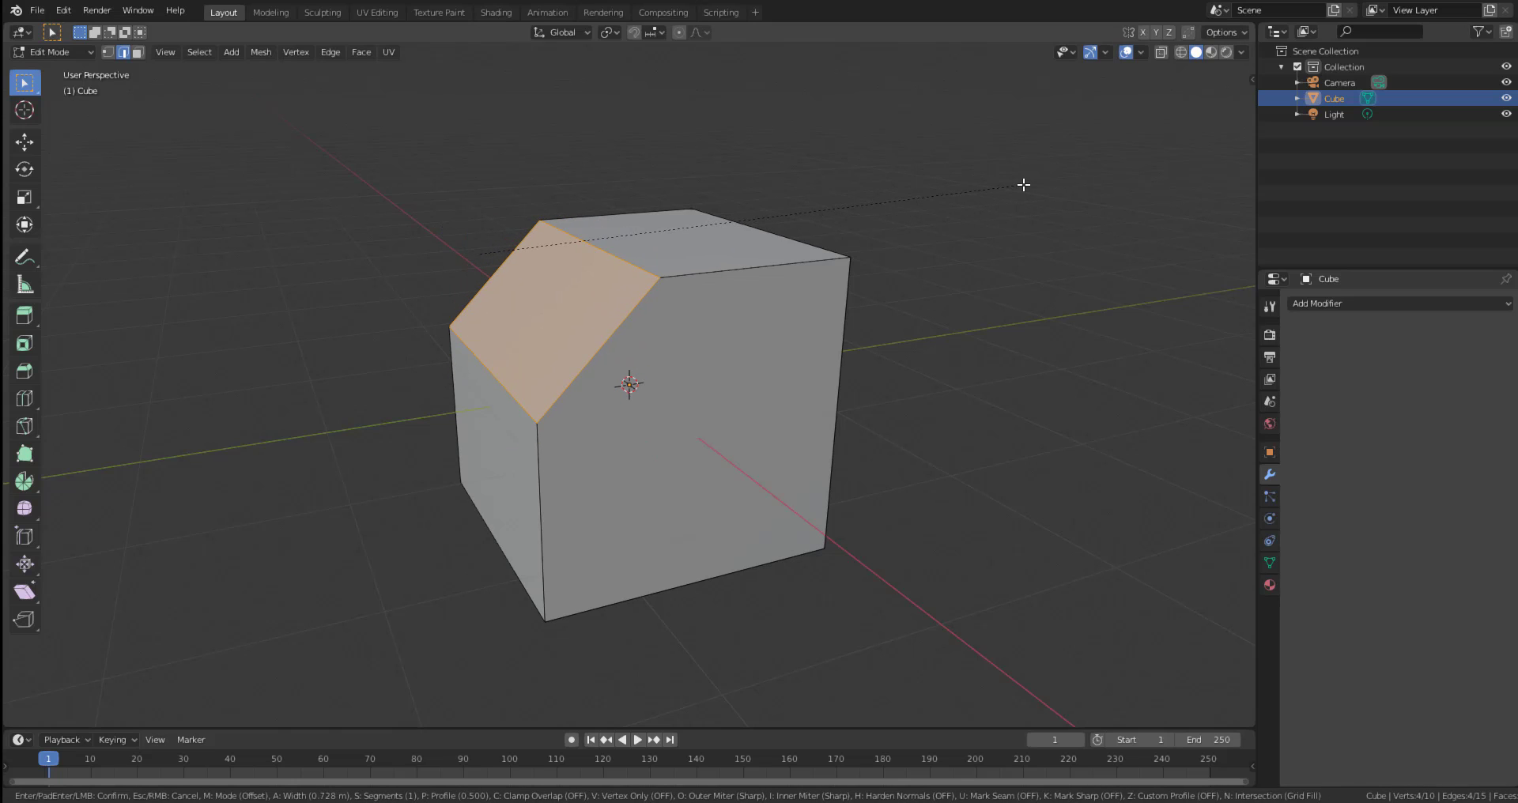
right_click(532, 287)
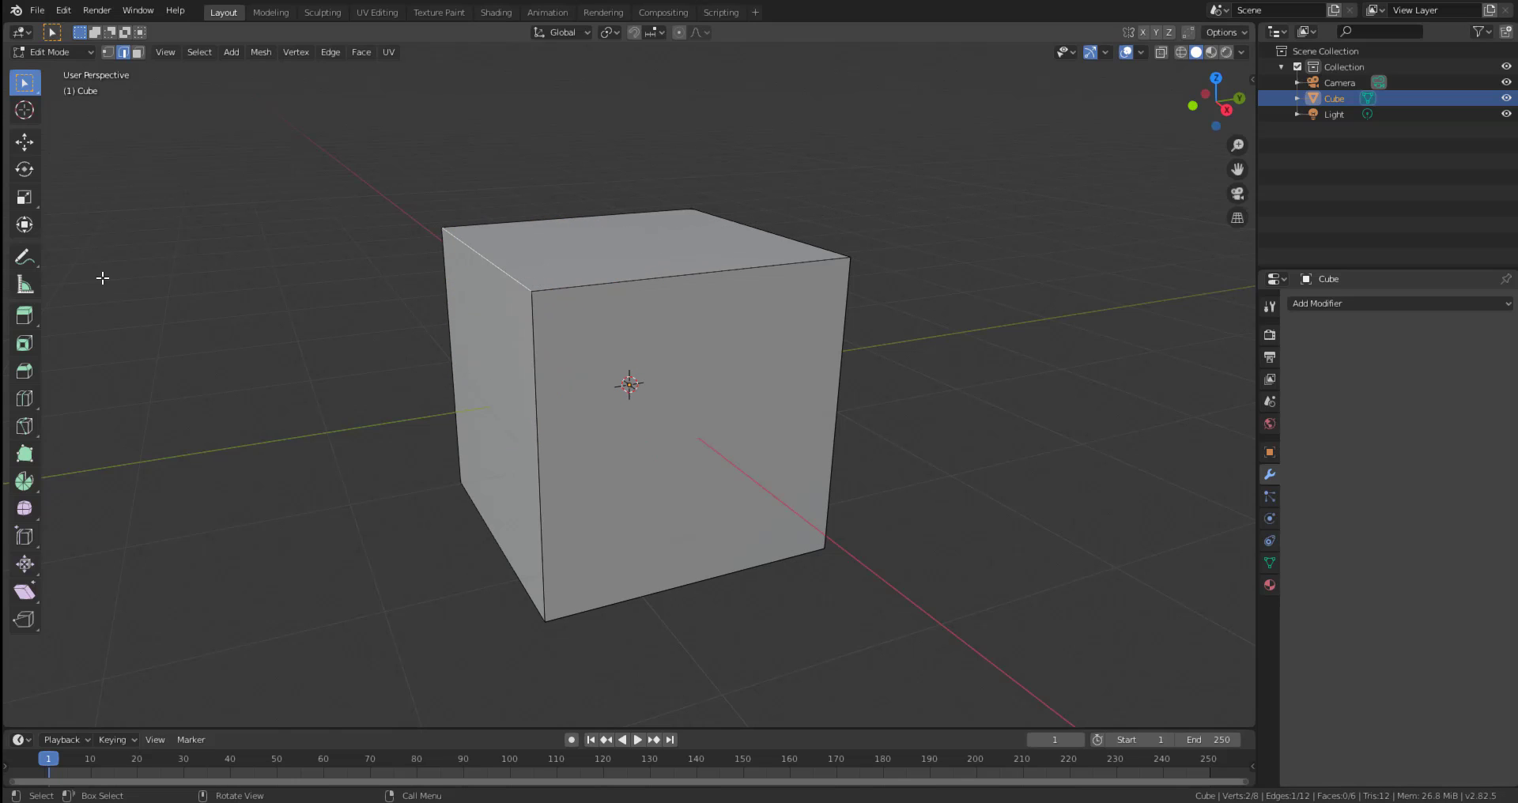
click(24, 371)
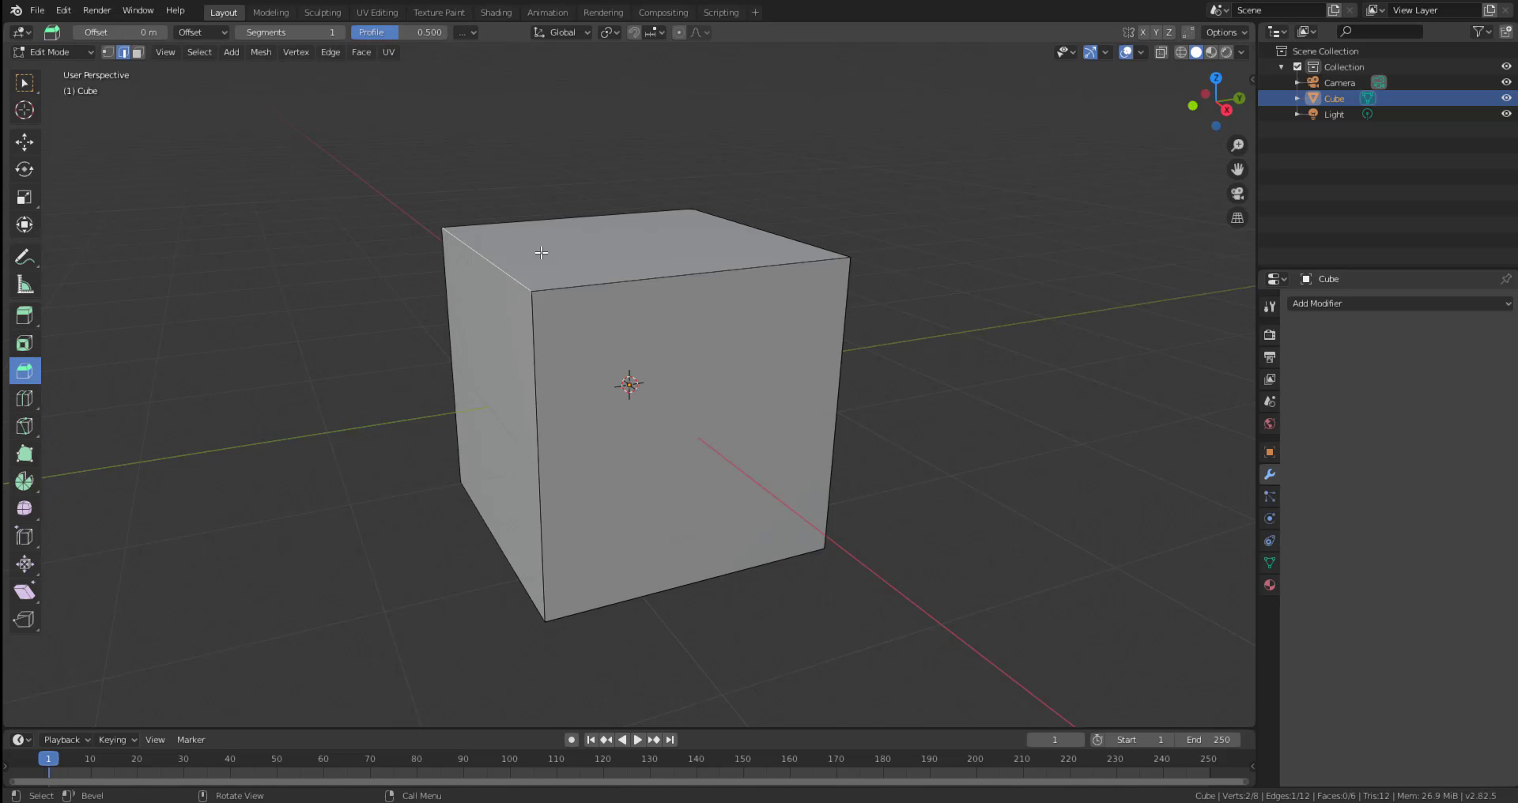
drag(508, 268, 682, 190)
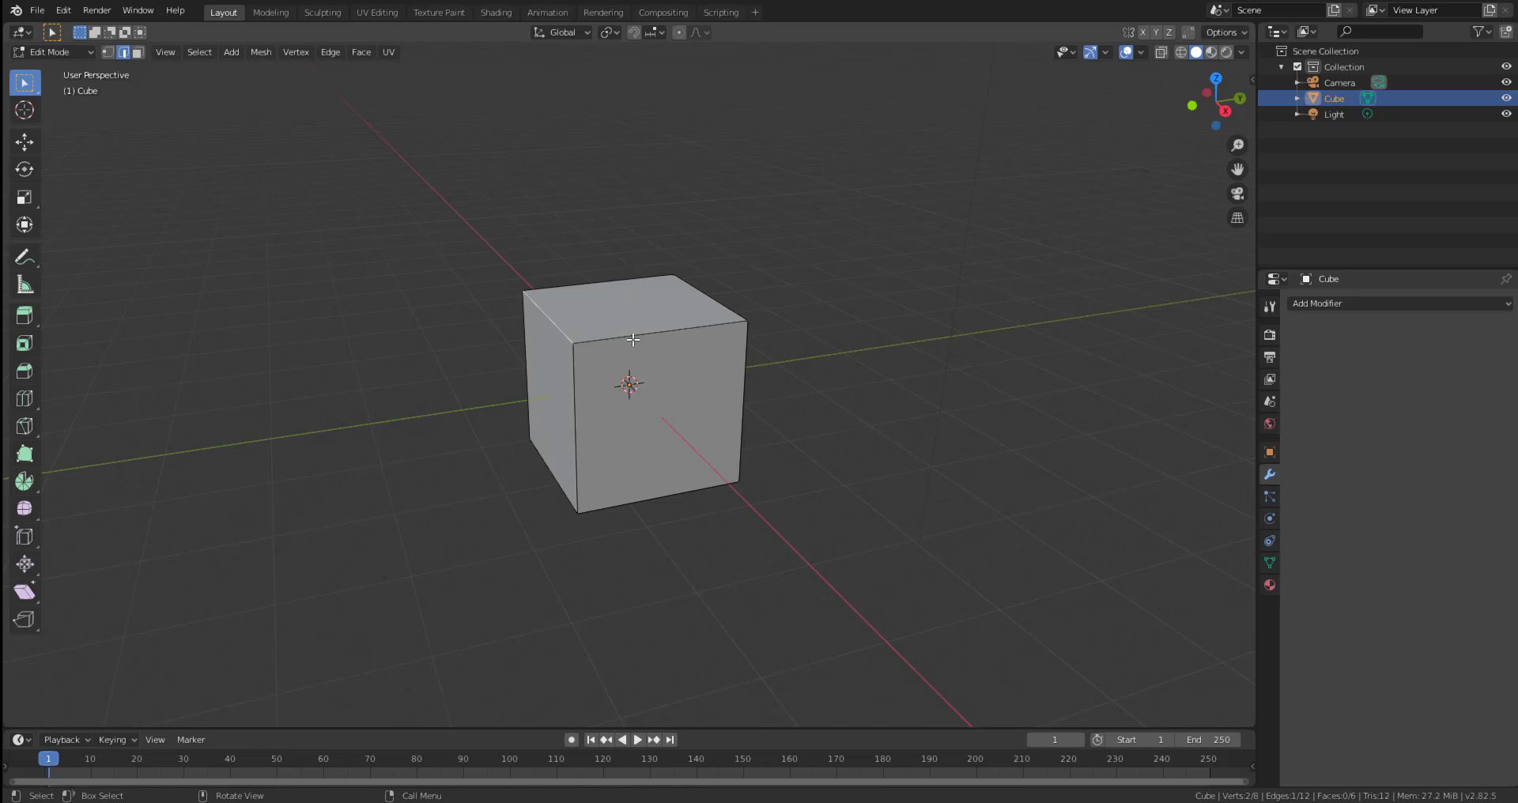
Bevel one upper edge of the cube with 8 segments and an offset of about 0.9 m.
click(632, 336)
click(555, 327)
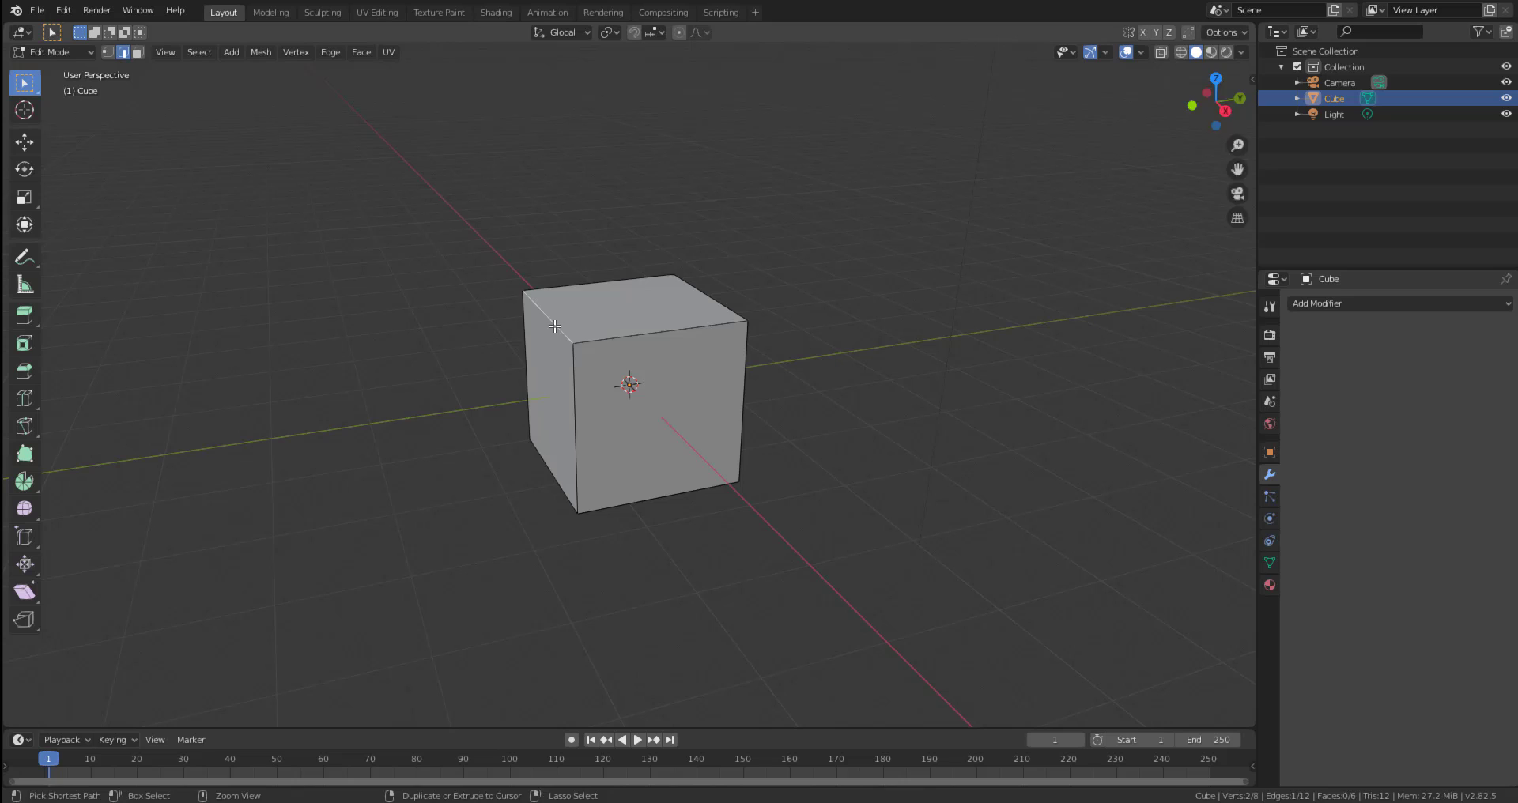
key(ctrl+b)
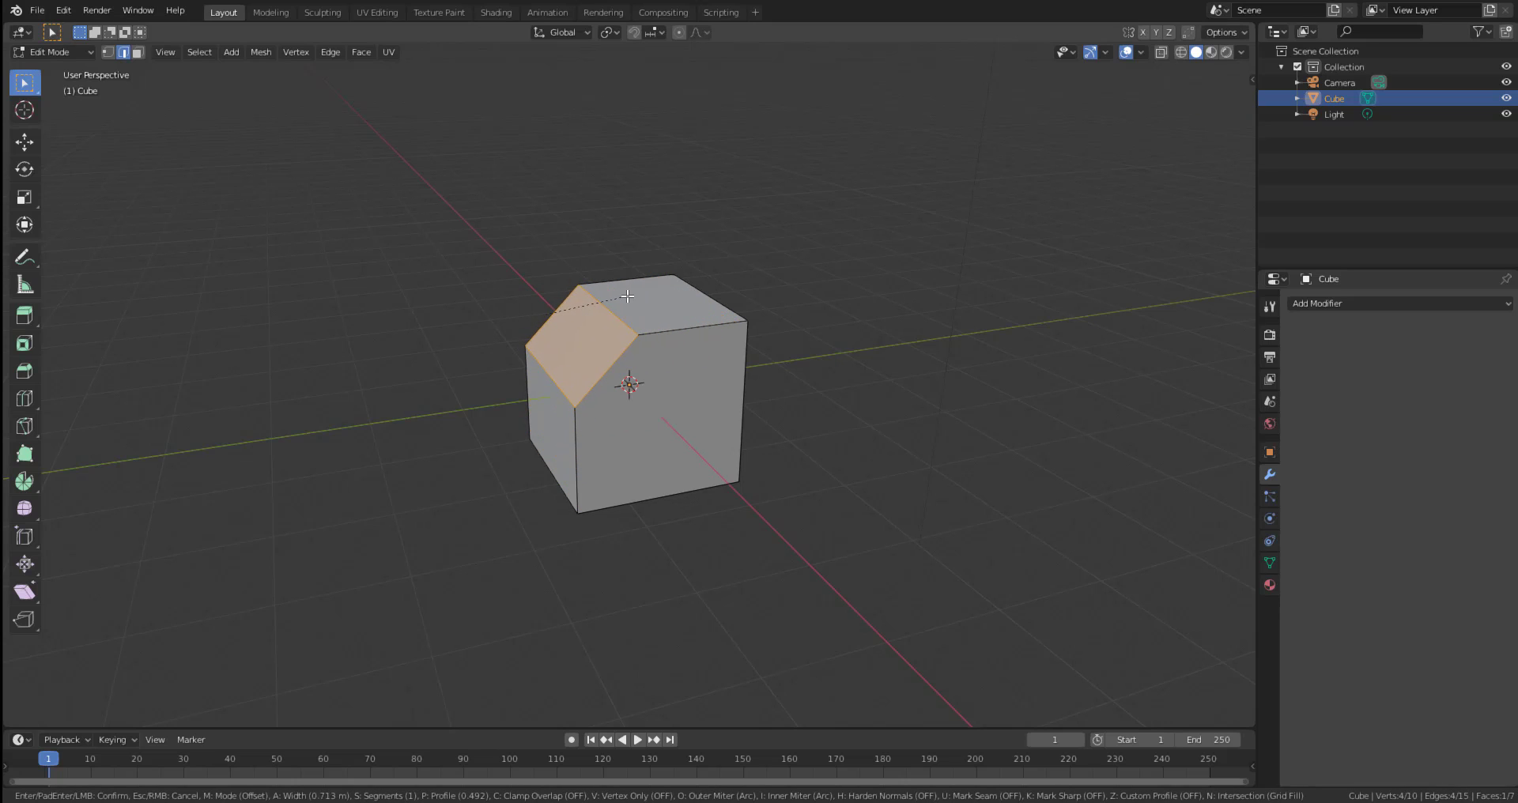
scroll(627, 306, up, 1)
scroll(628, 309, up, 8)
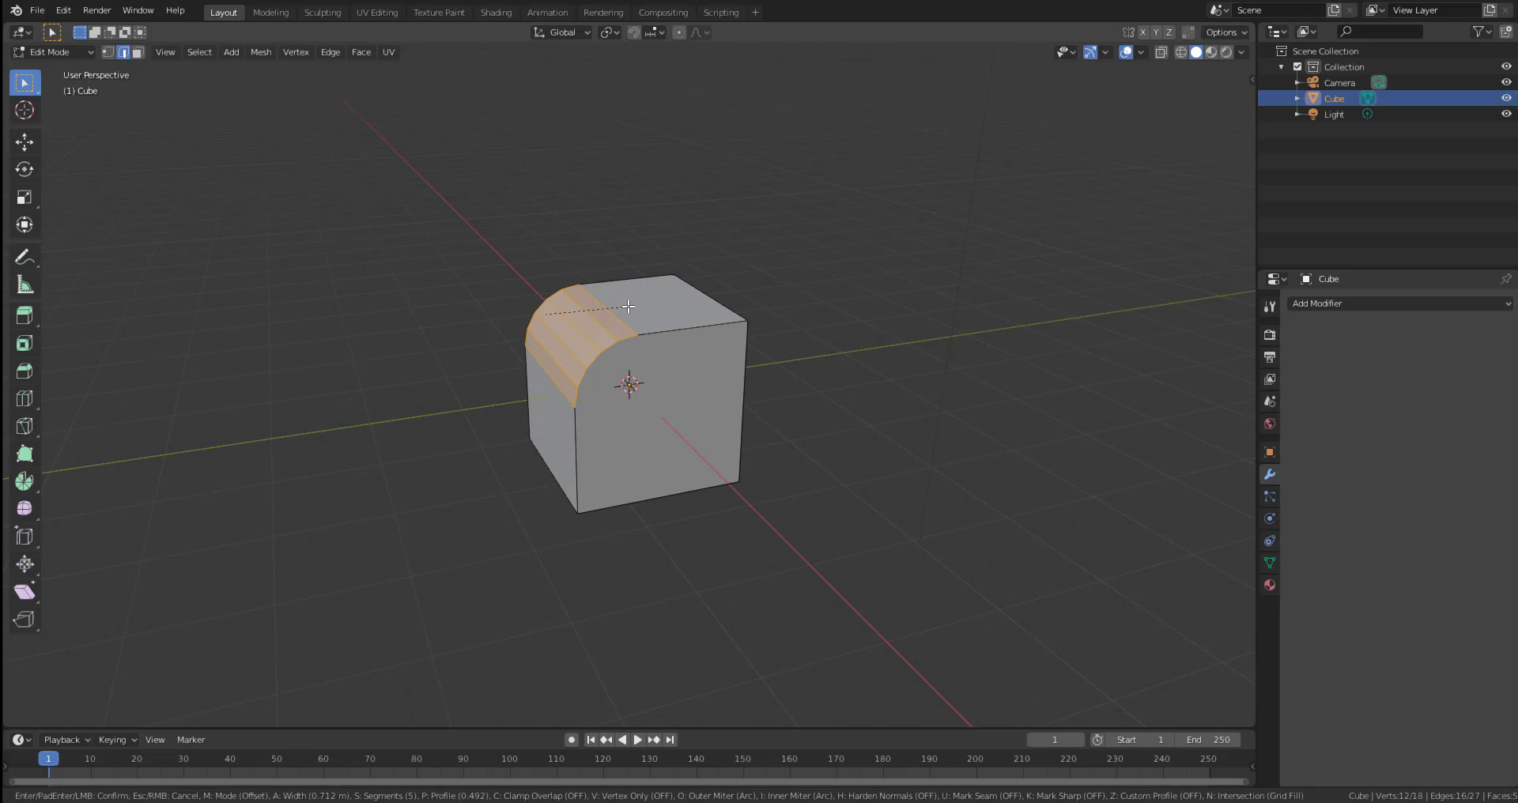
scroll(628, 309, down, 8)
scroll(629, 309, up, 8)
scroll(628, 309, down, 9)
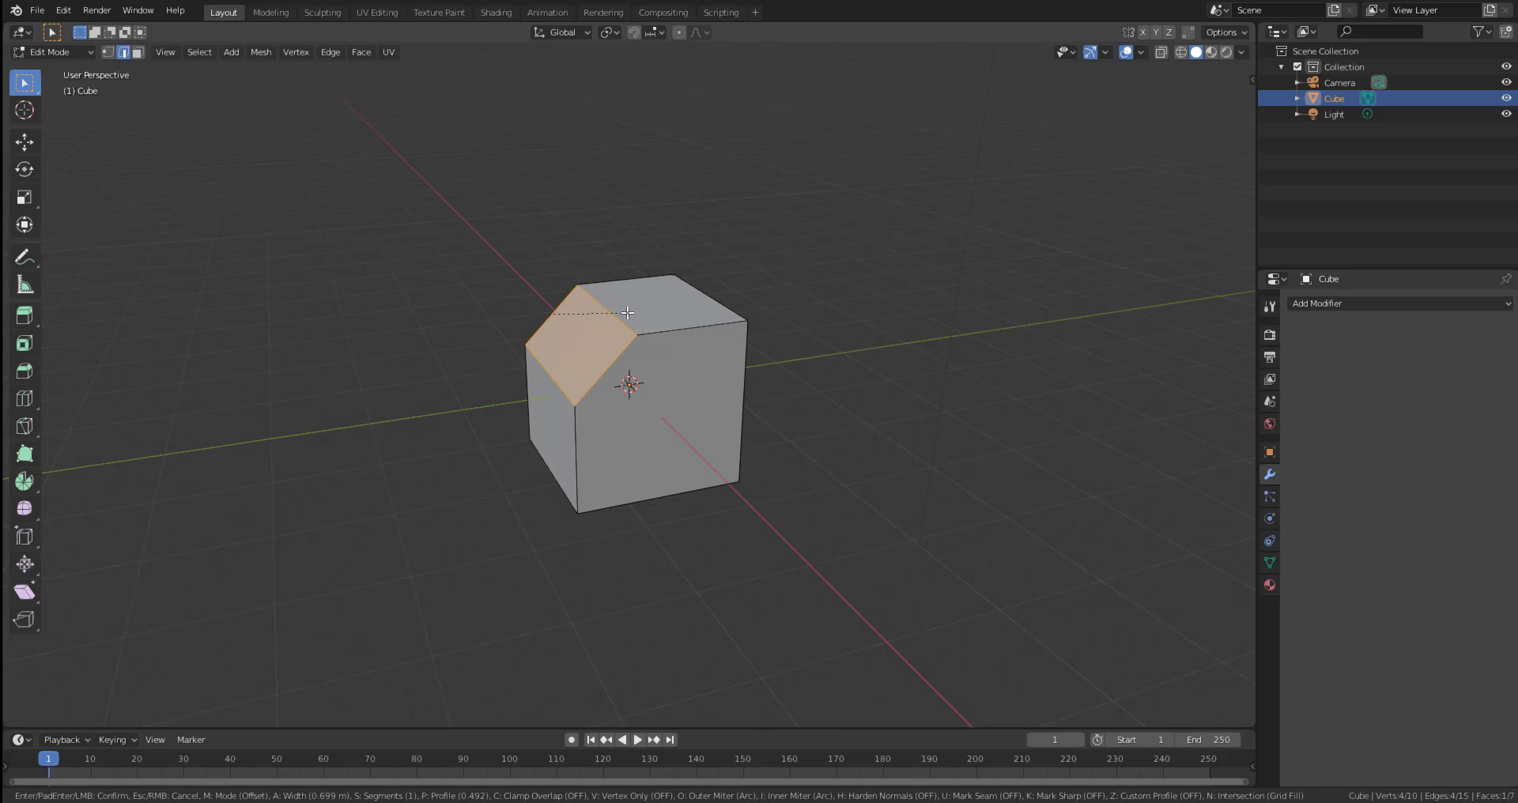
scroll(628, 309, up, 8)
scroll(629, 309, down, 8)
scroll(615, 332, up, 2)
scroll(613, 334, up, 5)
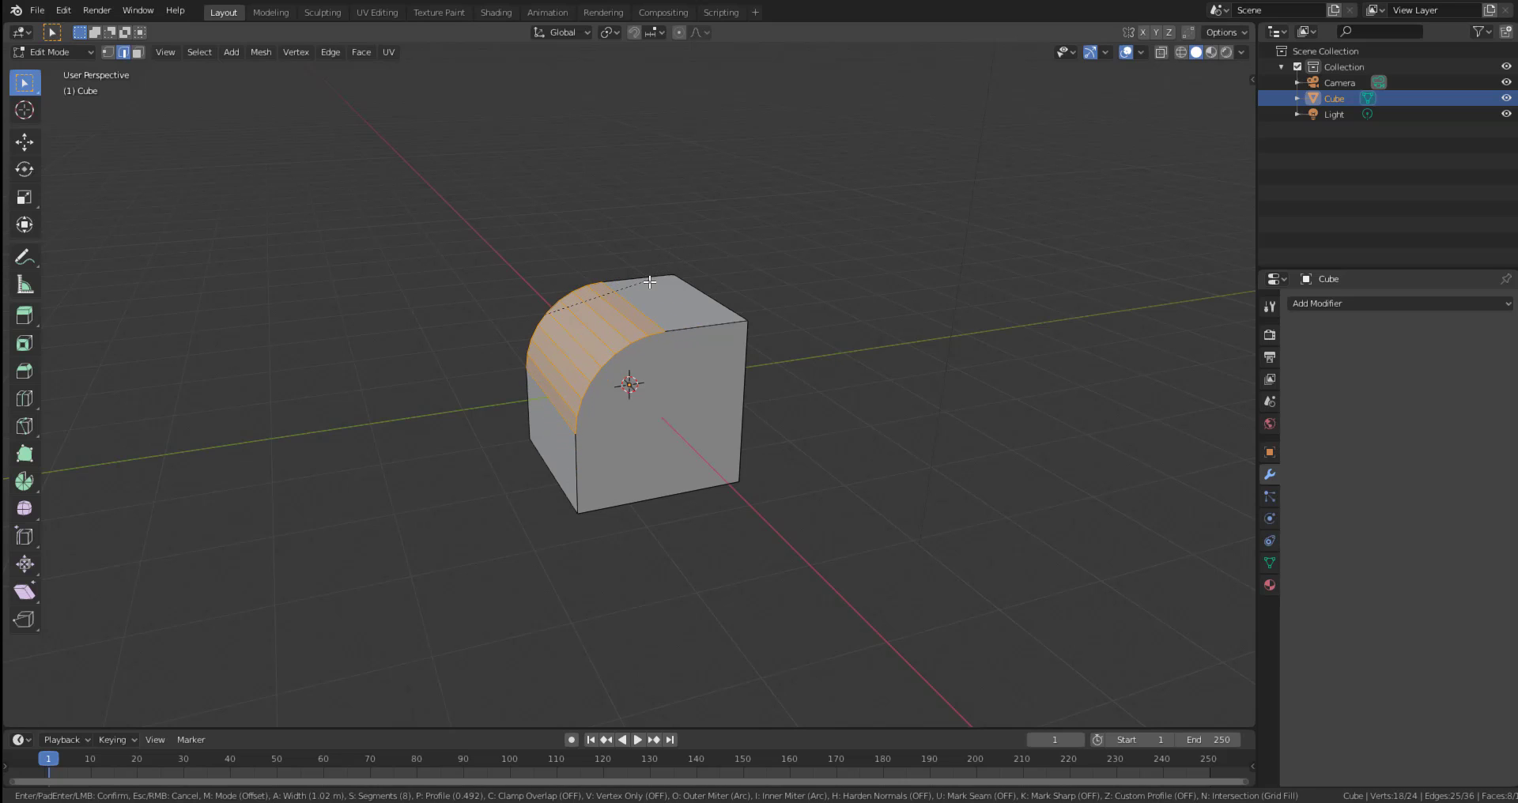
click(642, 295)
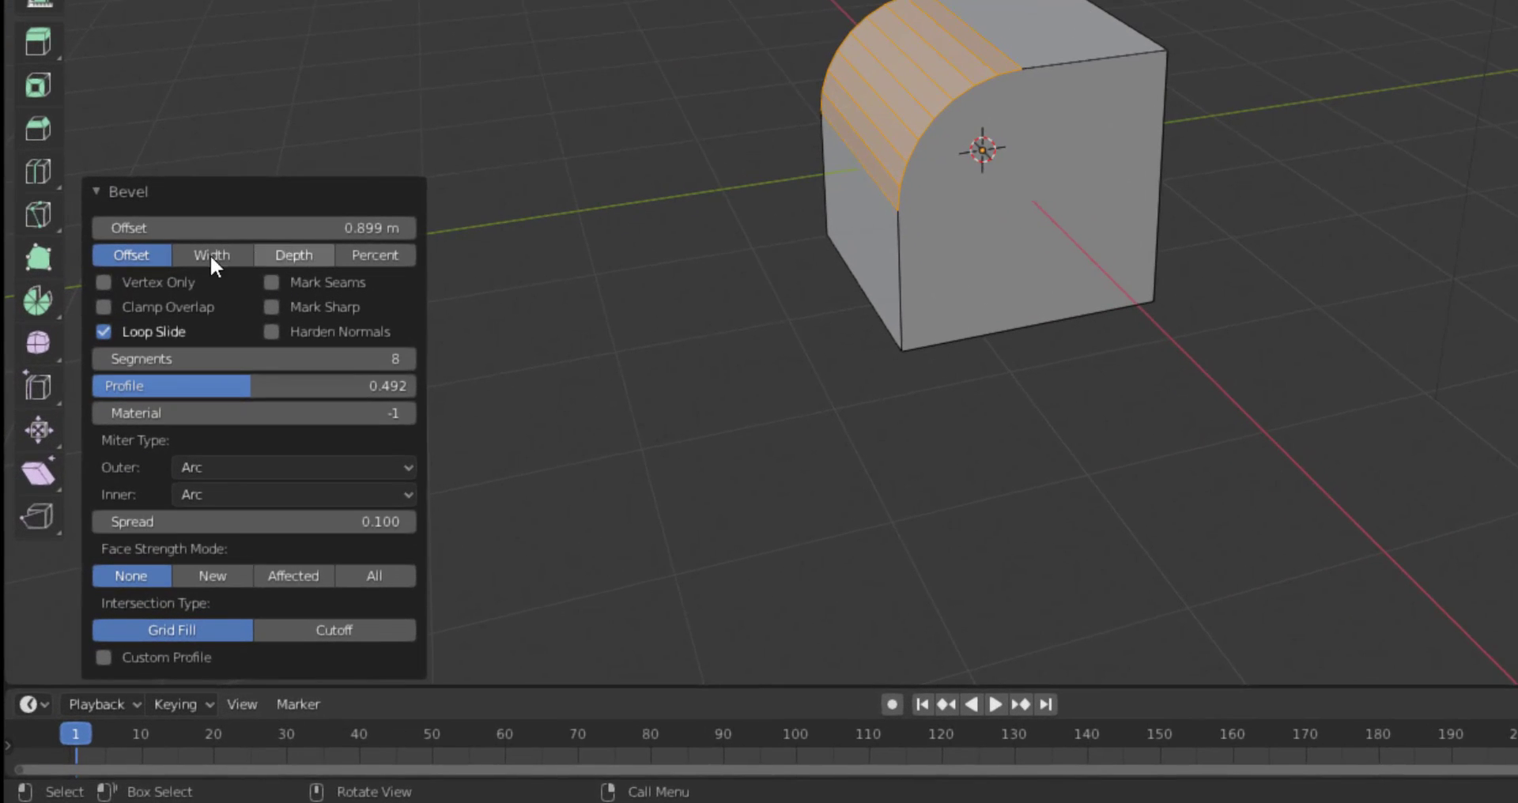
Enable the custom profile for the bevel and set its segments to 4.
click(104, 657)
scroll(995, 443, up, 5)
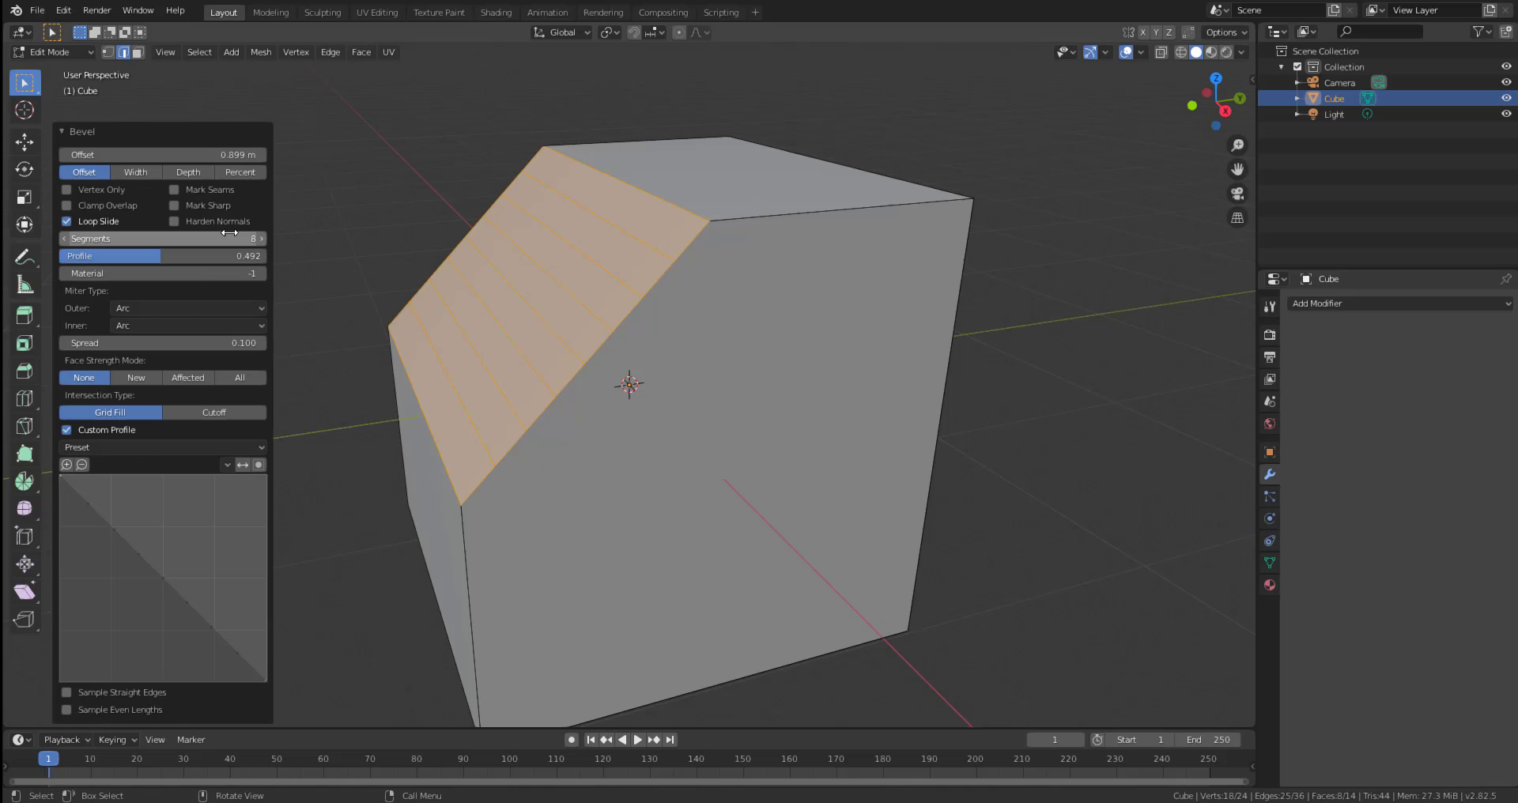
key(BackSpace)
mouse_move(163, 238)
mouse_down()
mouse_move(192, 238)
mouse_move(164, 239)
mouse_up()
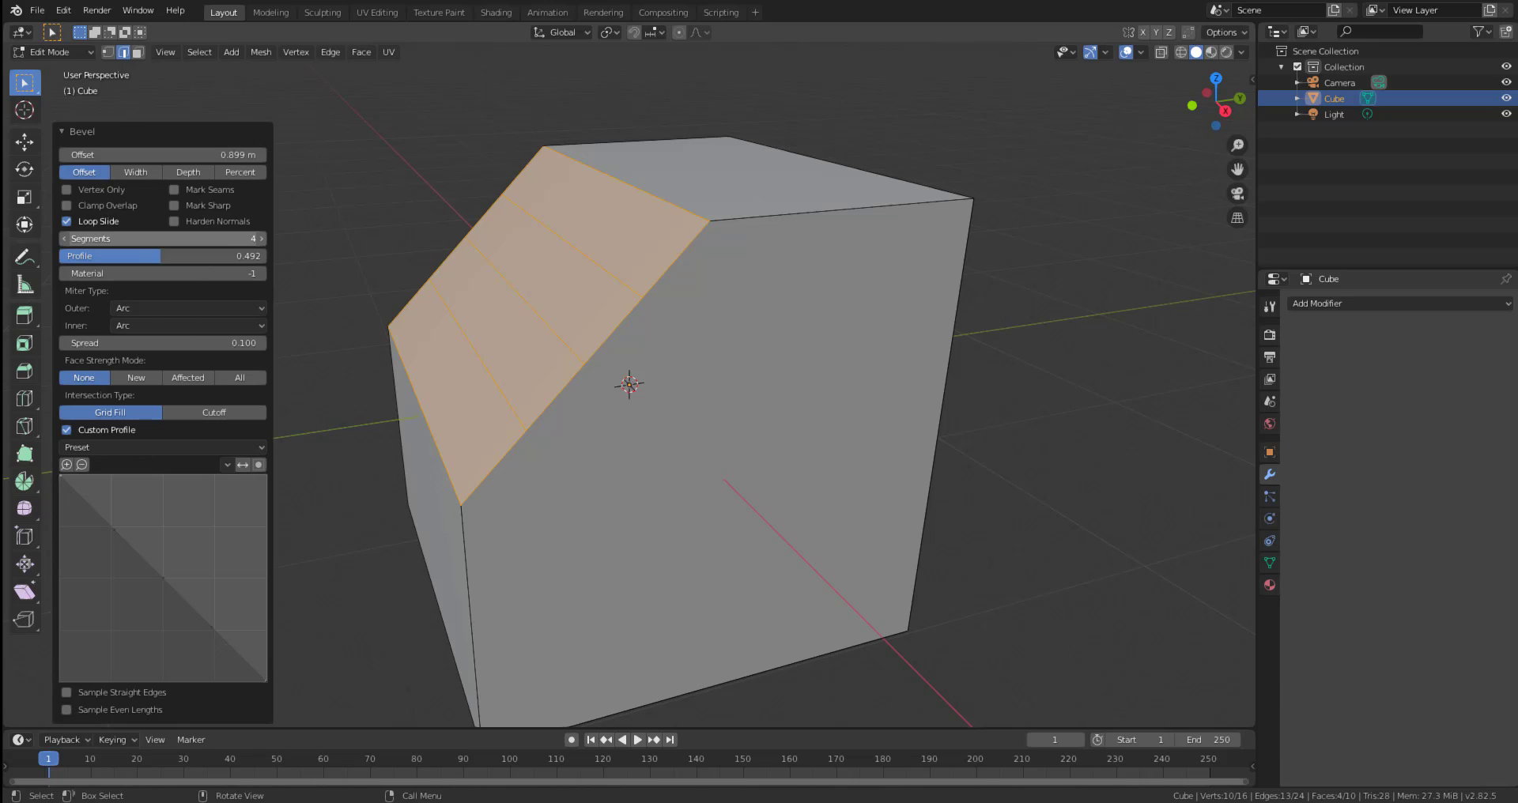
Set the bevel to 3 segments and bend the custom profile curve with three added control points.
drag(164, 239, 161, 239)
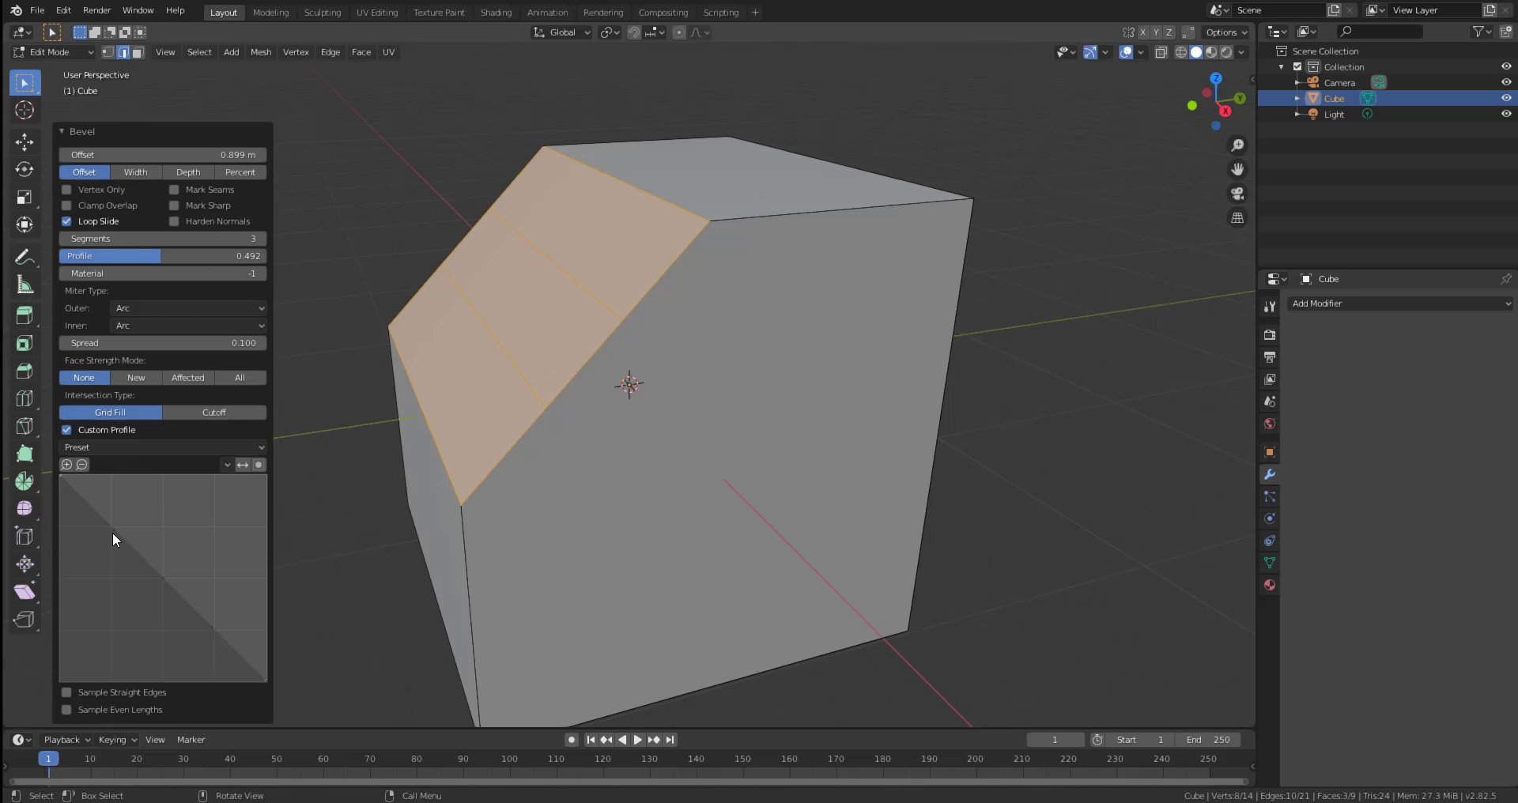
drag(112, 530, 196, 508)
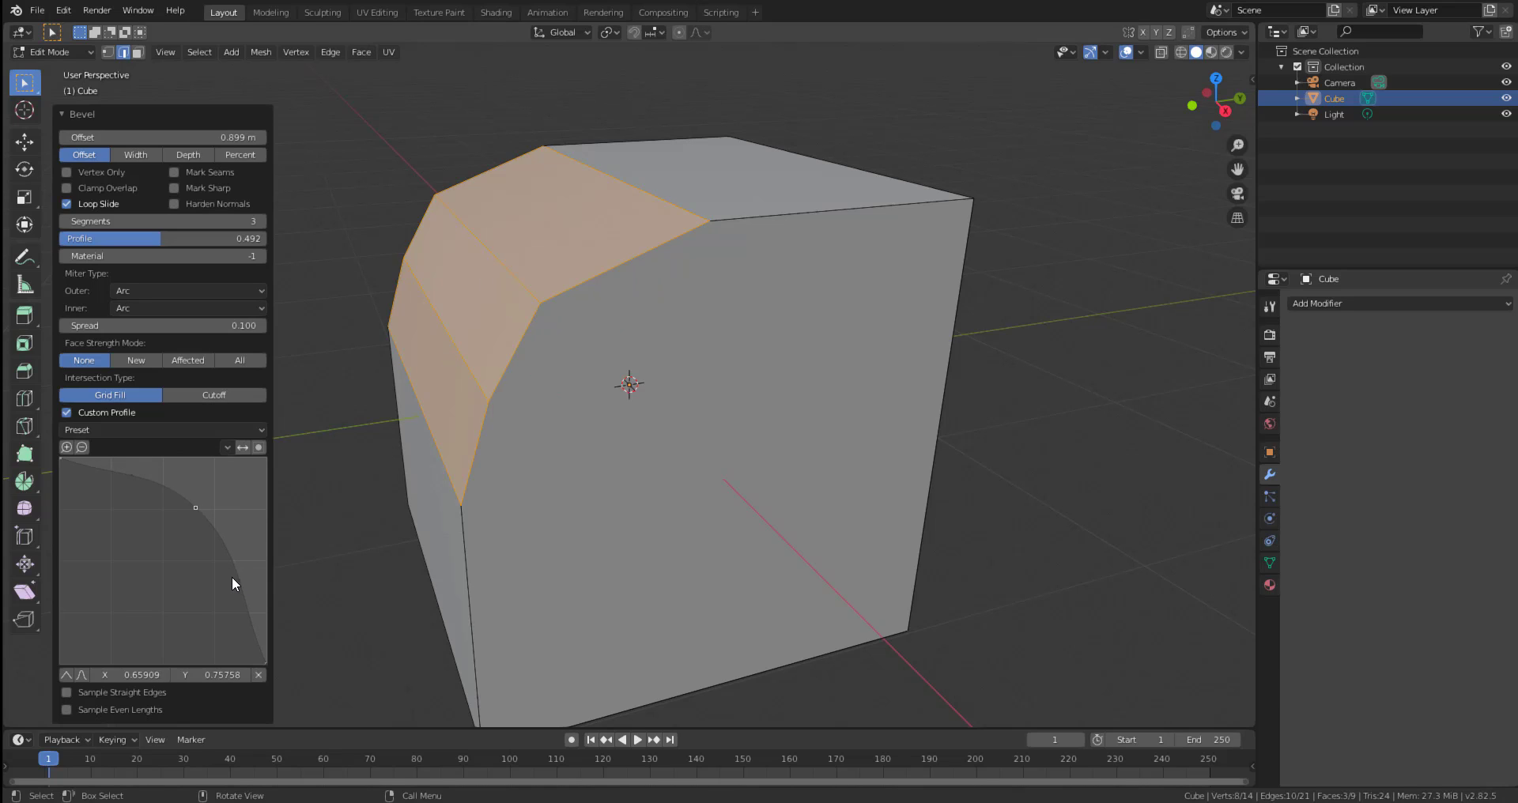
drag(236, 579, 184, 591)
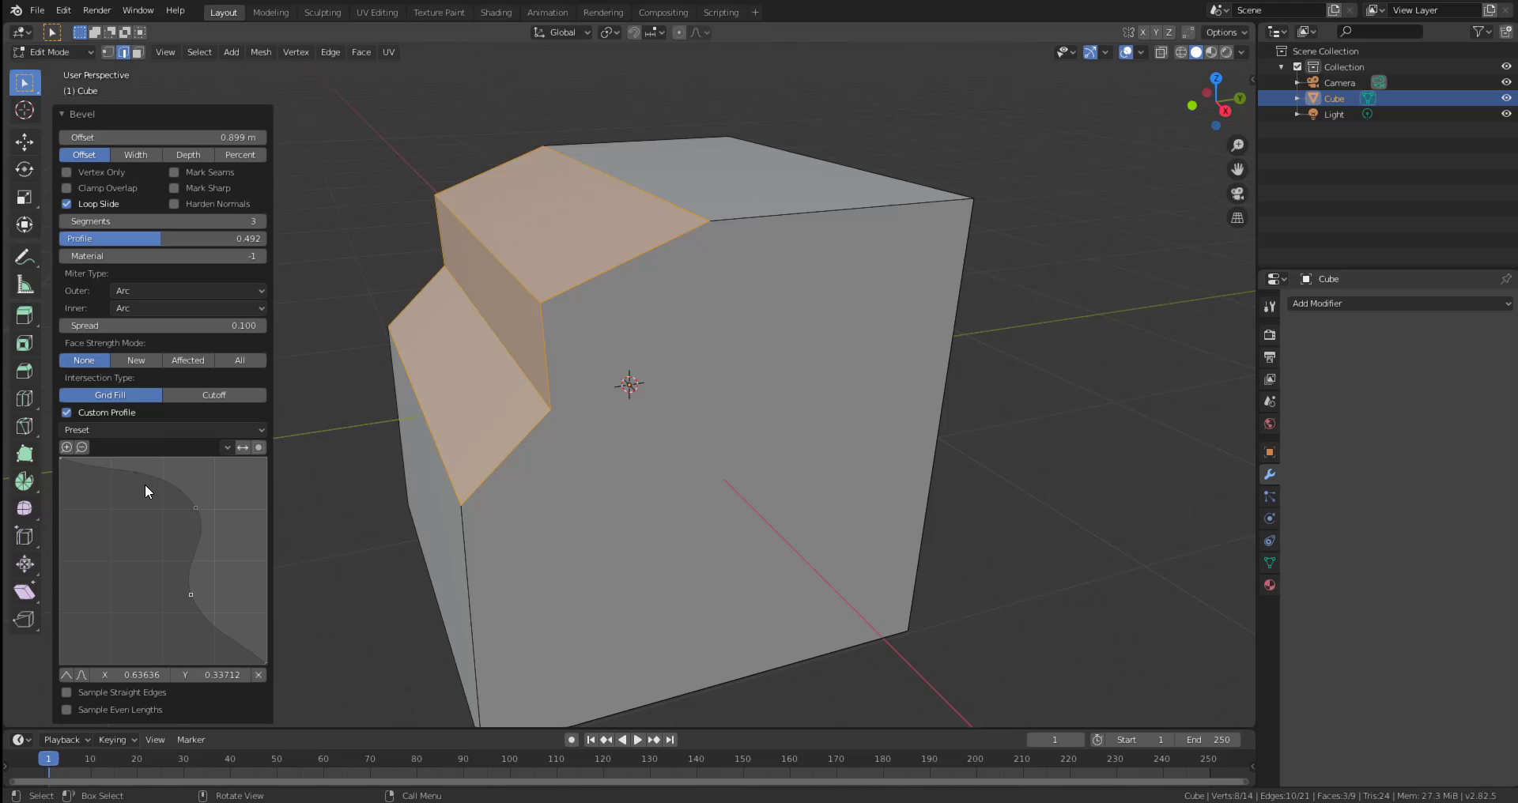
drag(138, 473, 127, 515)
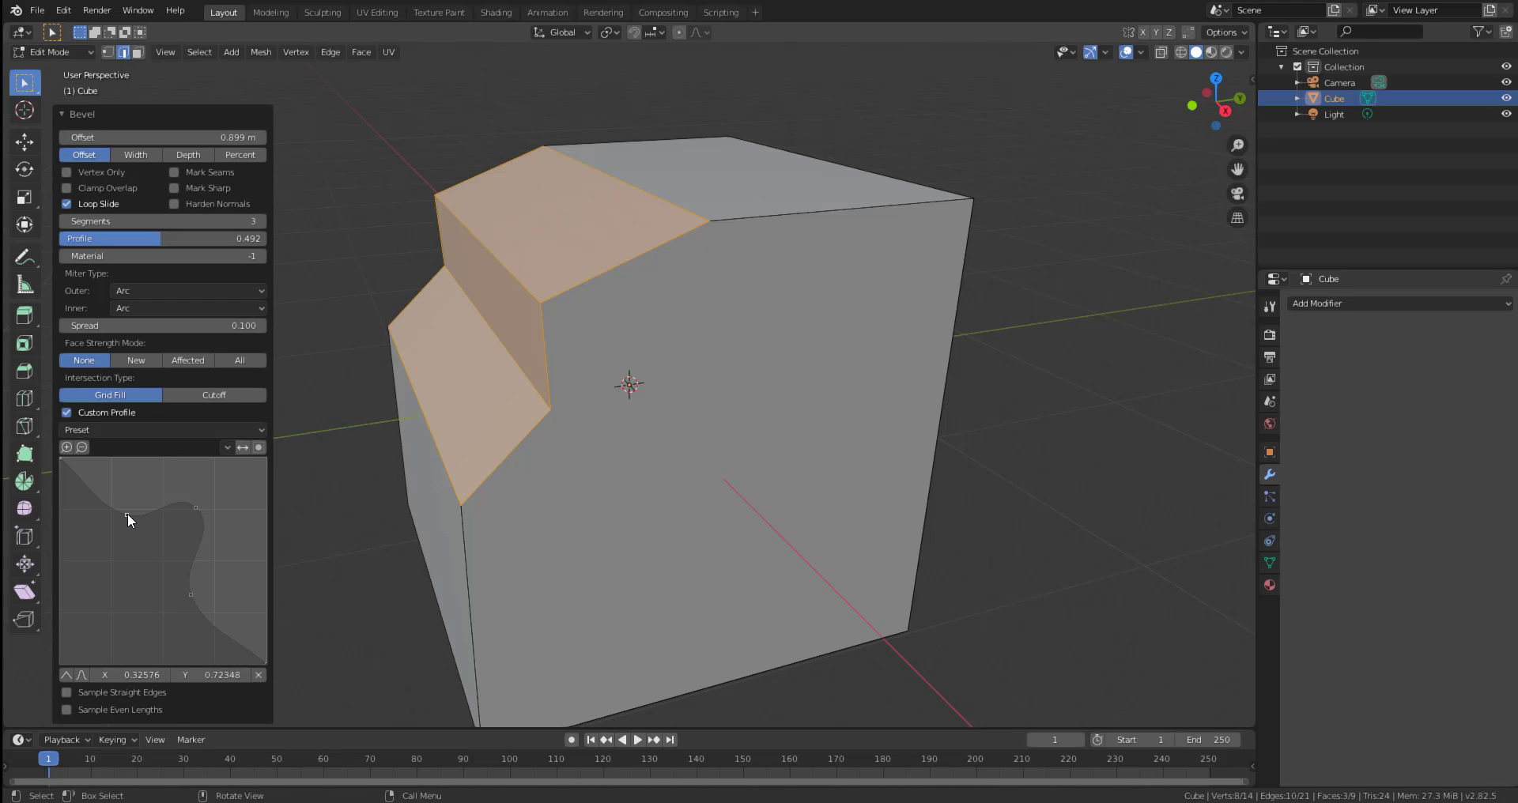
Try the Support Loops, Cornice Moulding and Crown Moulding presets on the bevel's custom profile.
click(237, 430)
click(239, 430)
click(201, 429)
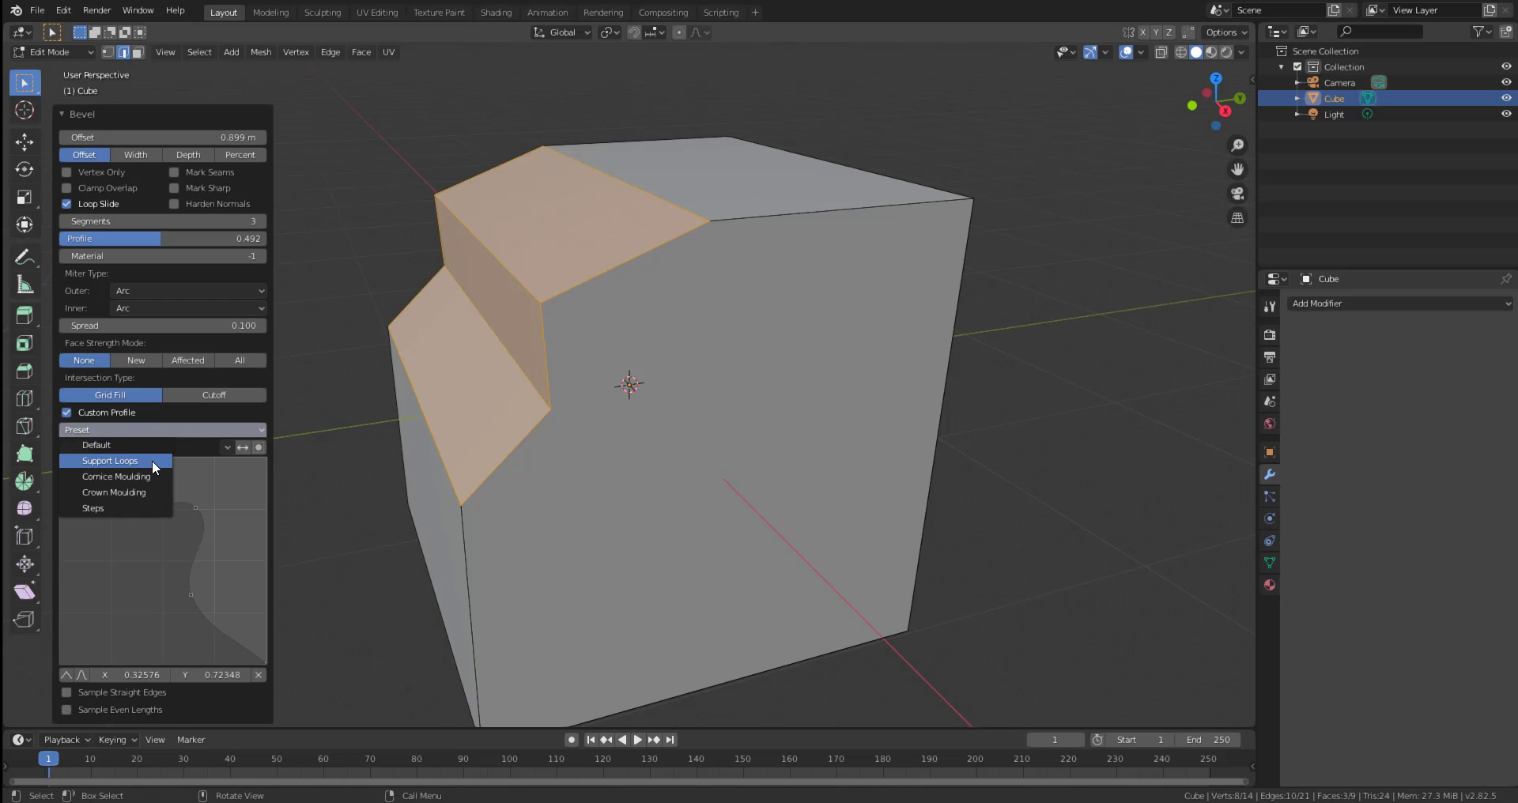
click(152, 460)
click(173, 448)
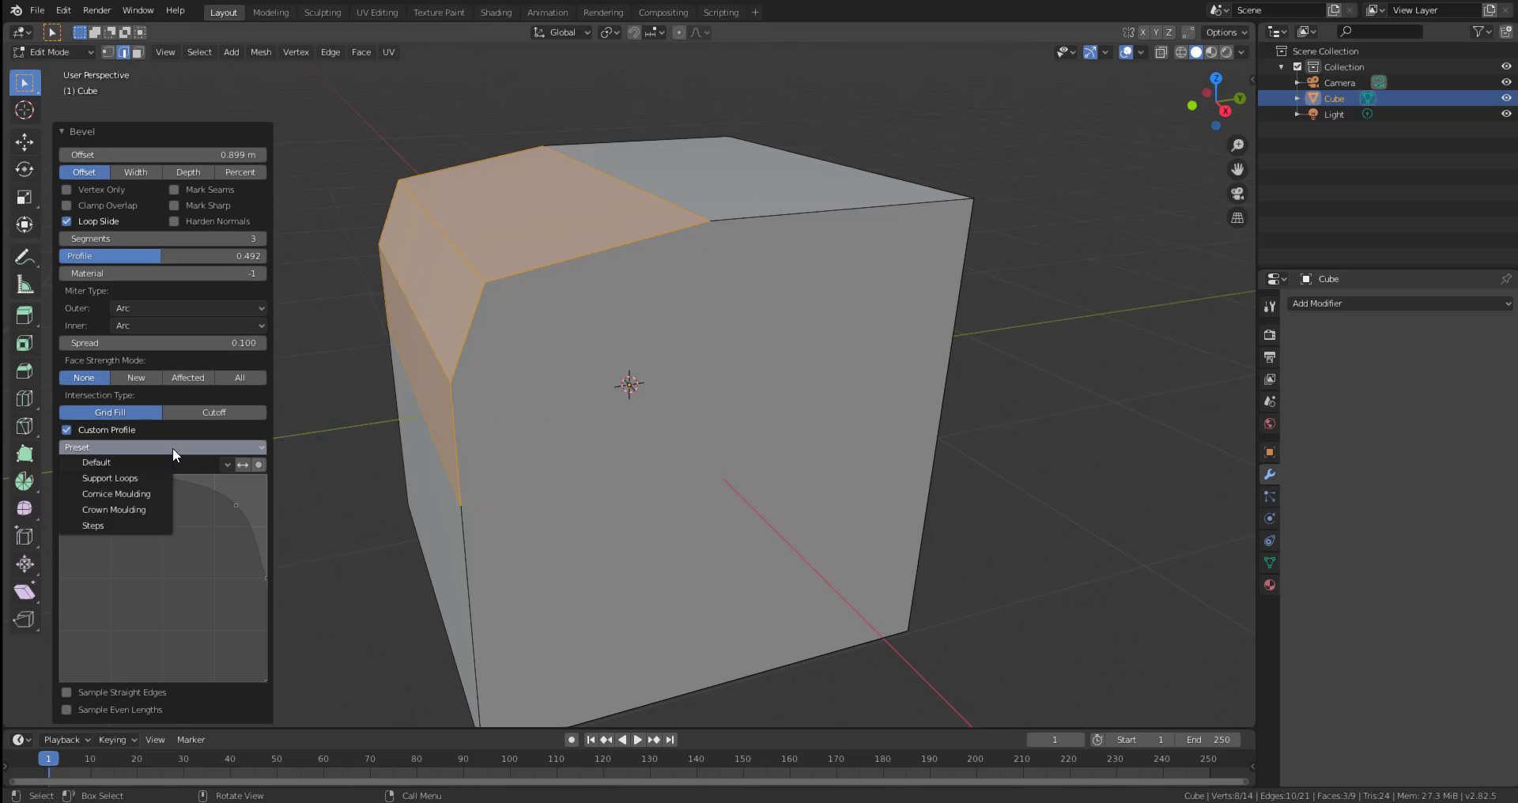
click(132, 494)
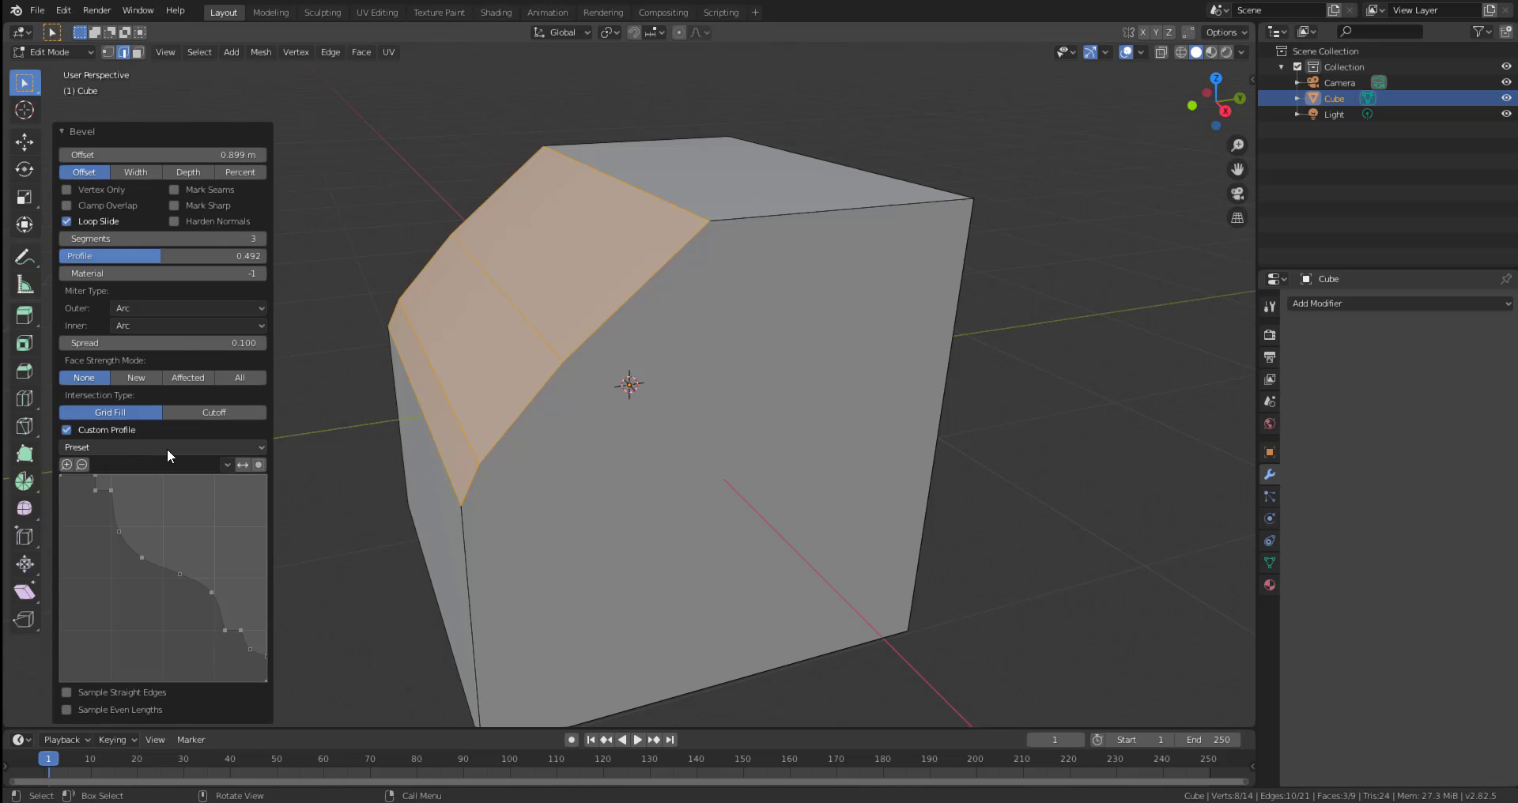
click(168, 448)
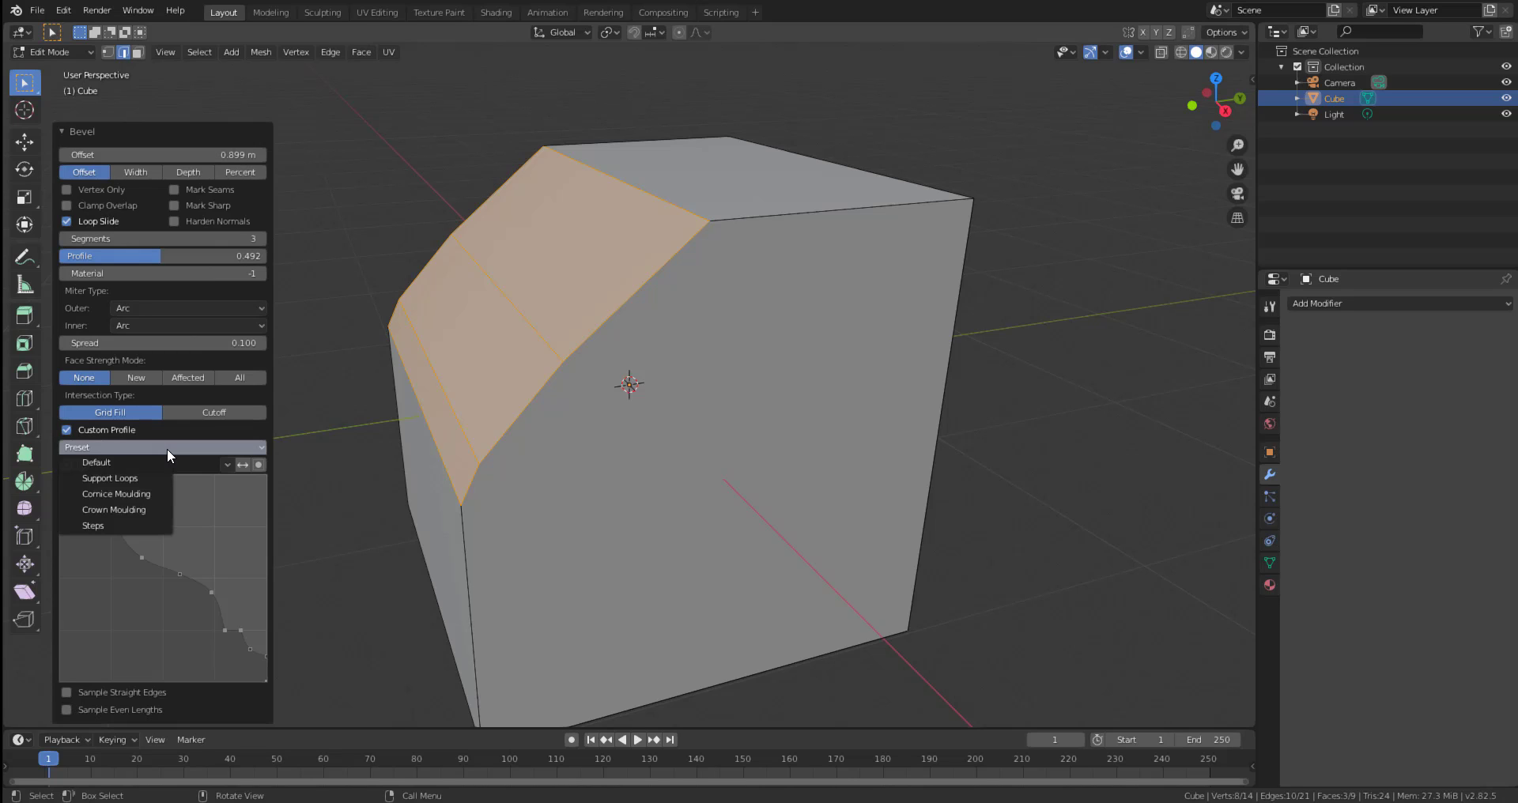
click(135, 504)
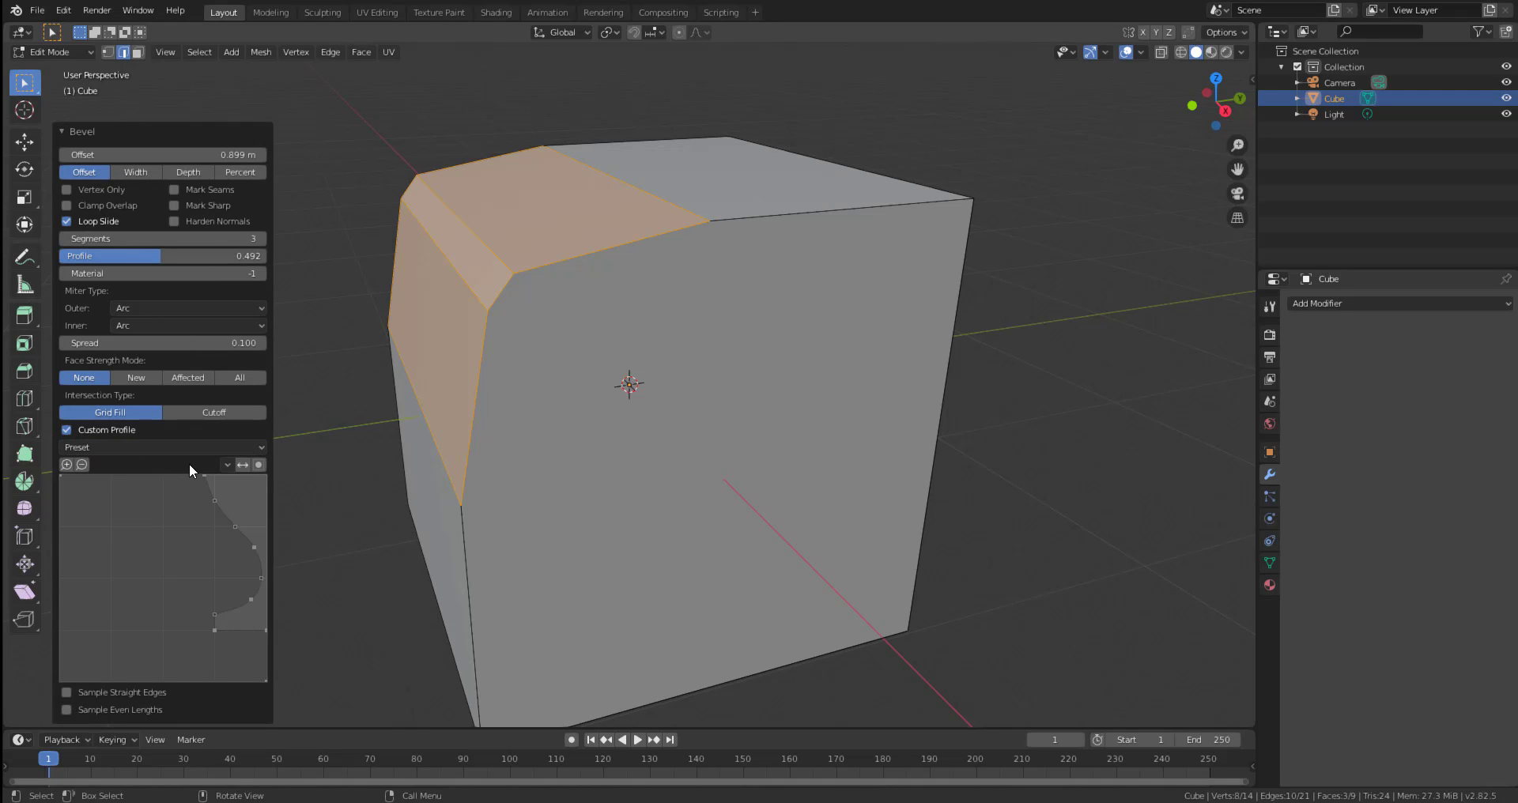
Try the Steps preset on the bevel's custom profile.
click(182, 445)
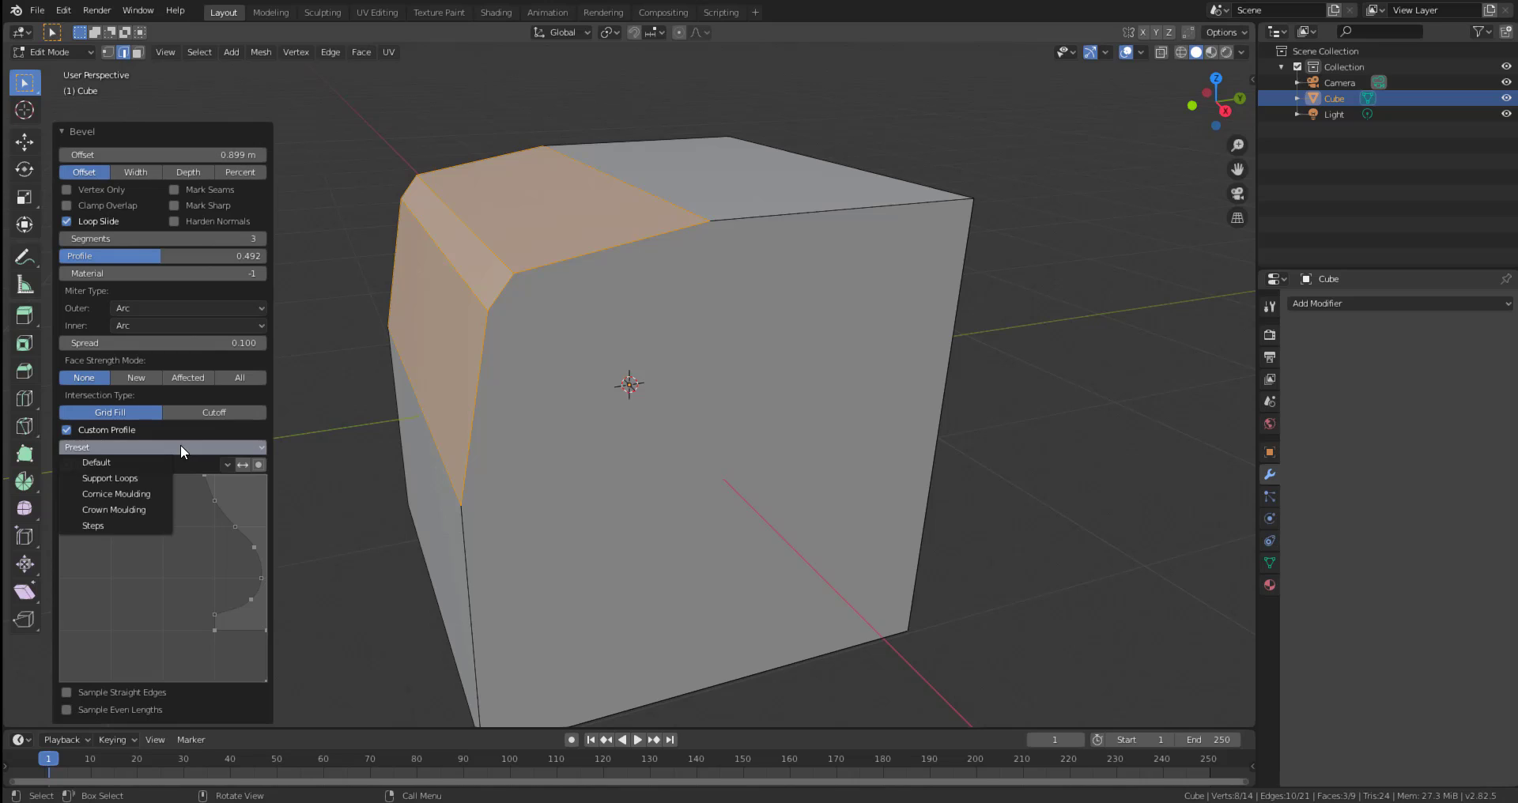
click(104, 515)
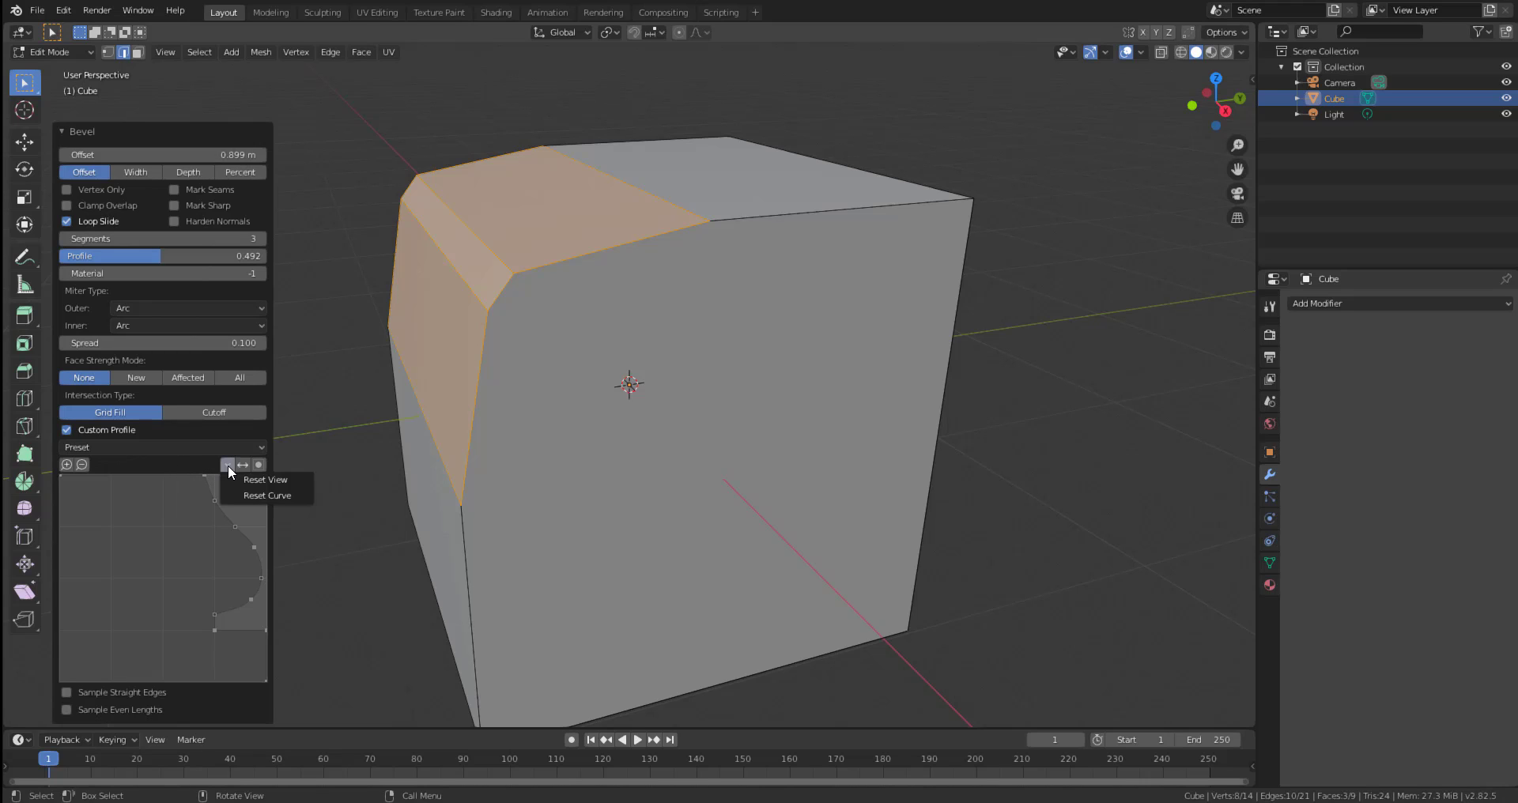
click(193, 449)
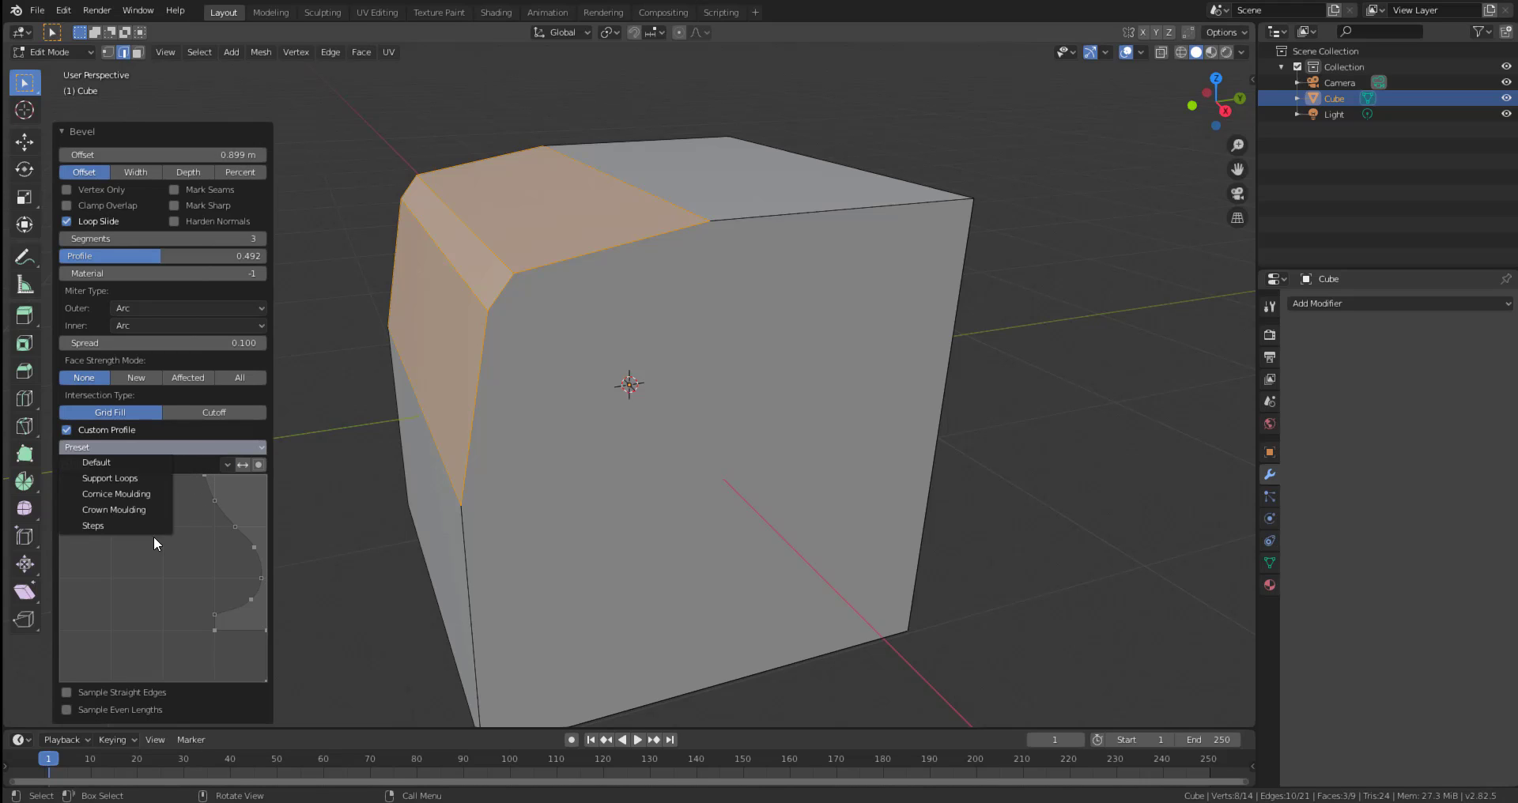
click(136, 447)
click(112, 522)
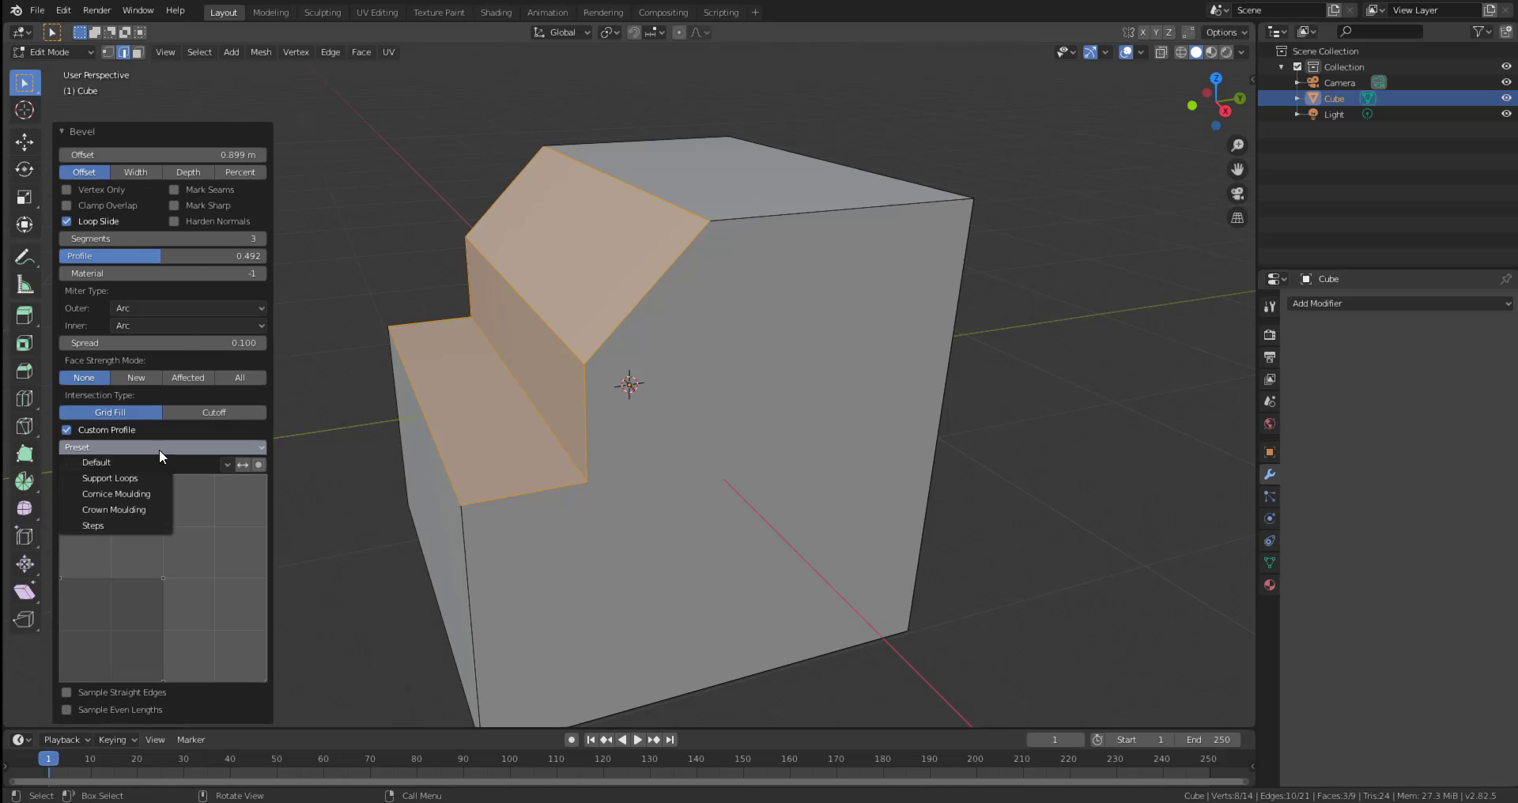
Compare the Support Loops and Cornice Moulding profile presets again and settle on Crown Moulding.
click(131, 478)
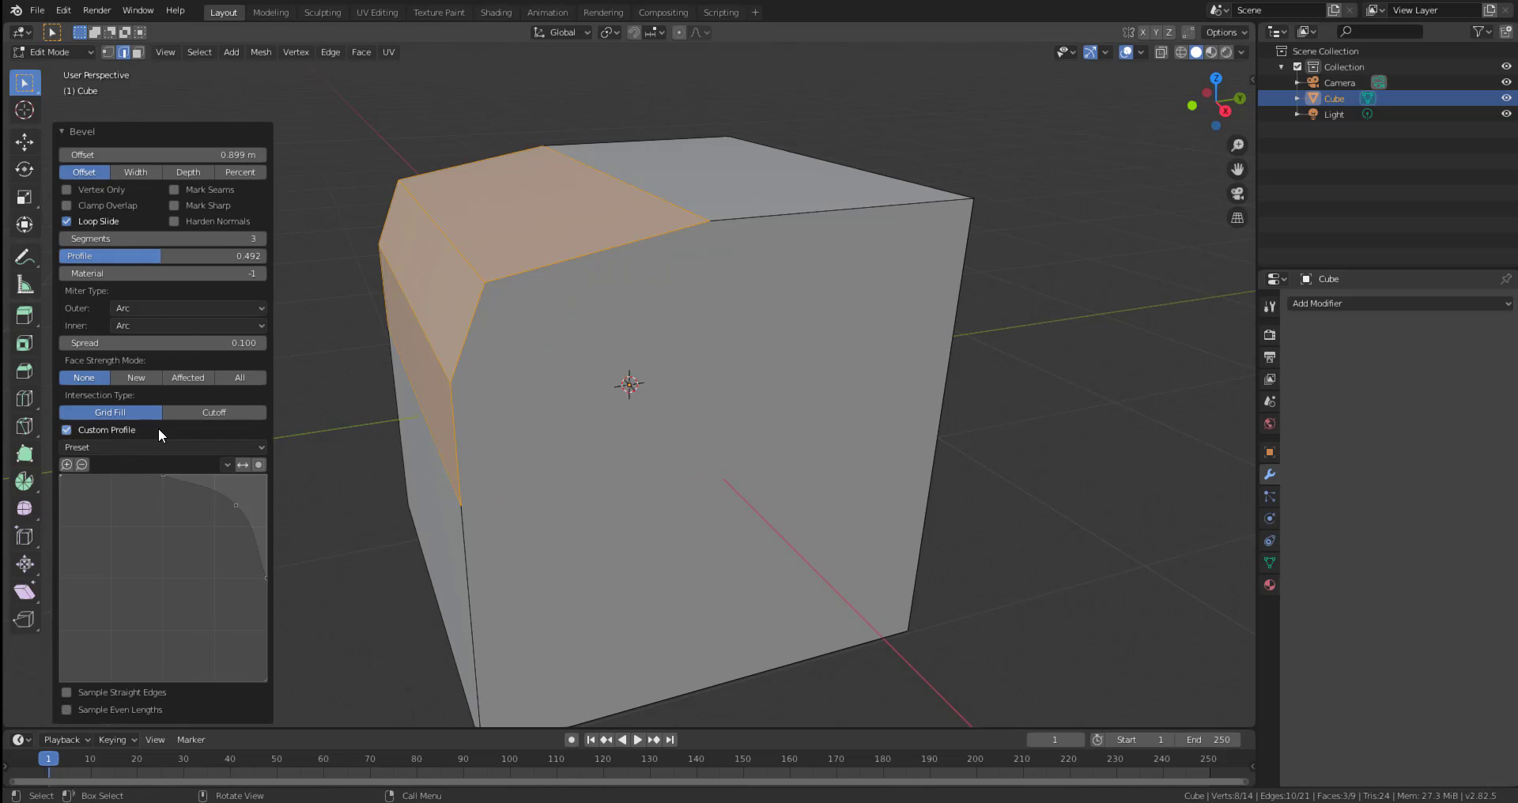
click(162, 447)
click(145, 493)
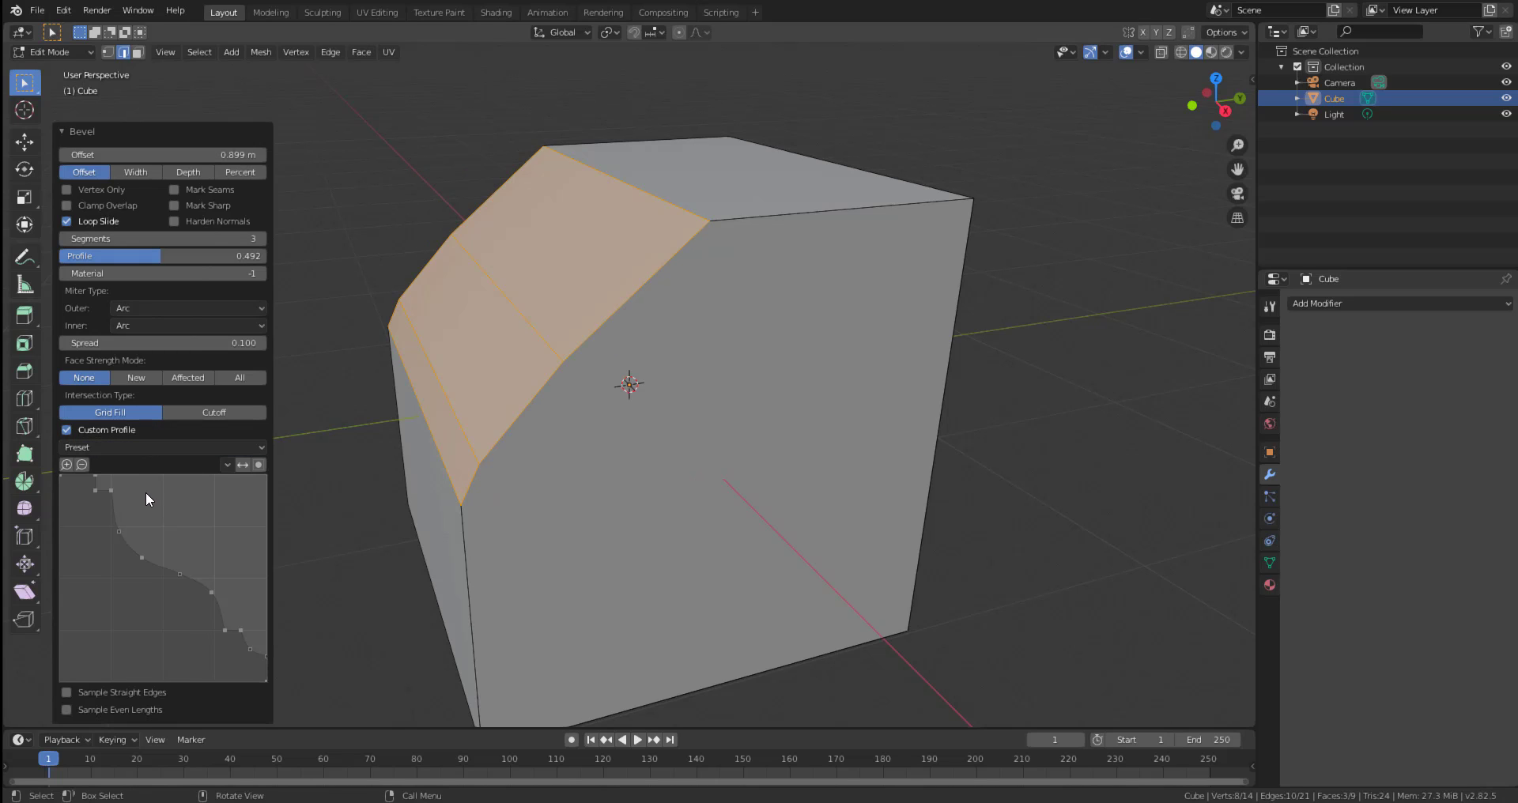
click(160, 446)
click(147, 514)
click(136, 448)
click(125, 500)
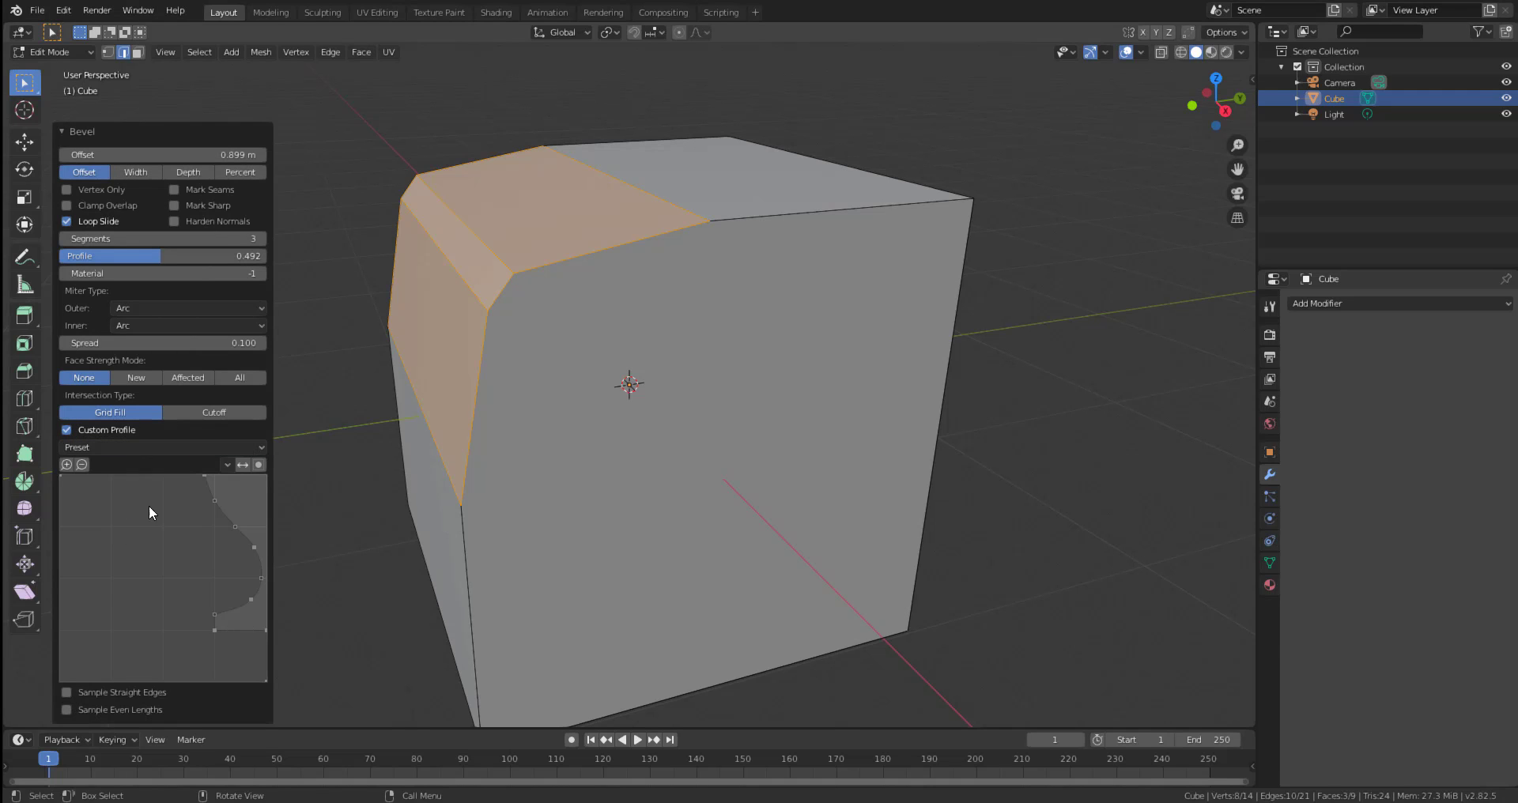
Set the bevel's profile value to about 0.436, its offset to about 0.439 m and its segments to 21.
drag(156, 257, 145, 257)
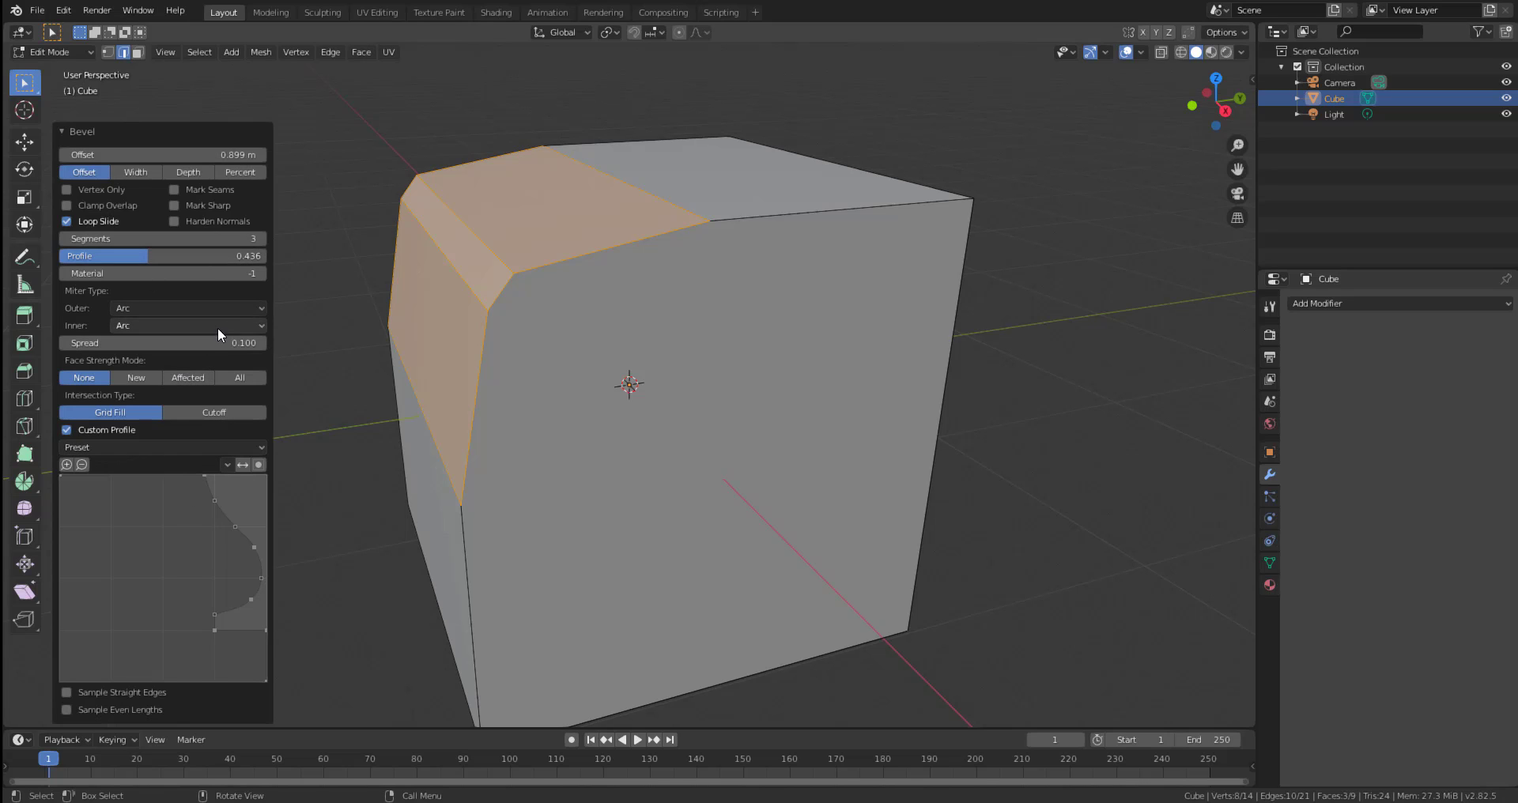
scroll(399, 332, down, 5)
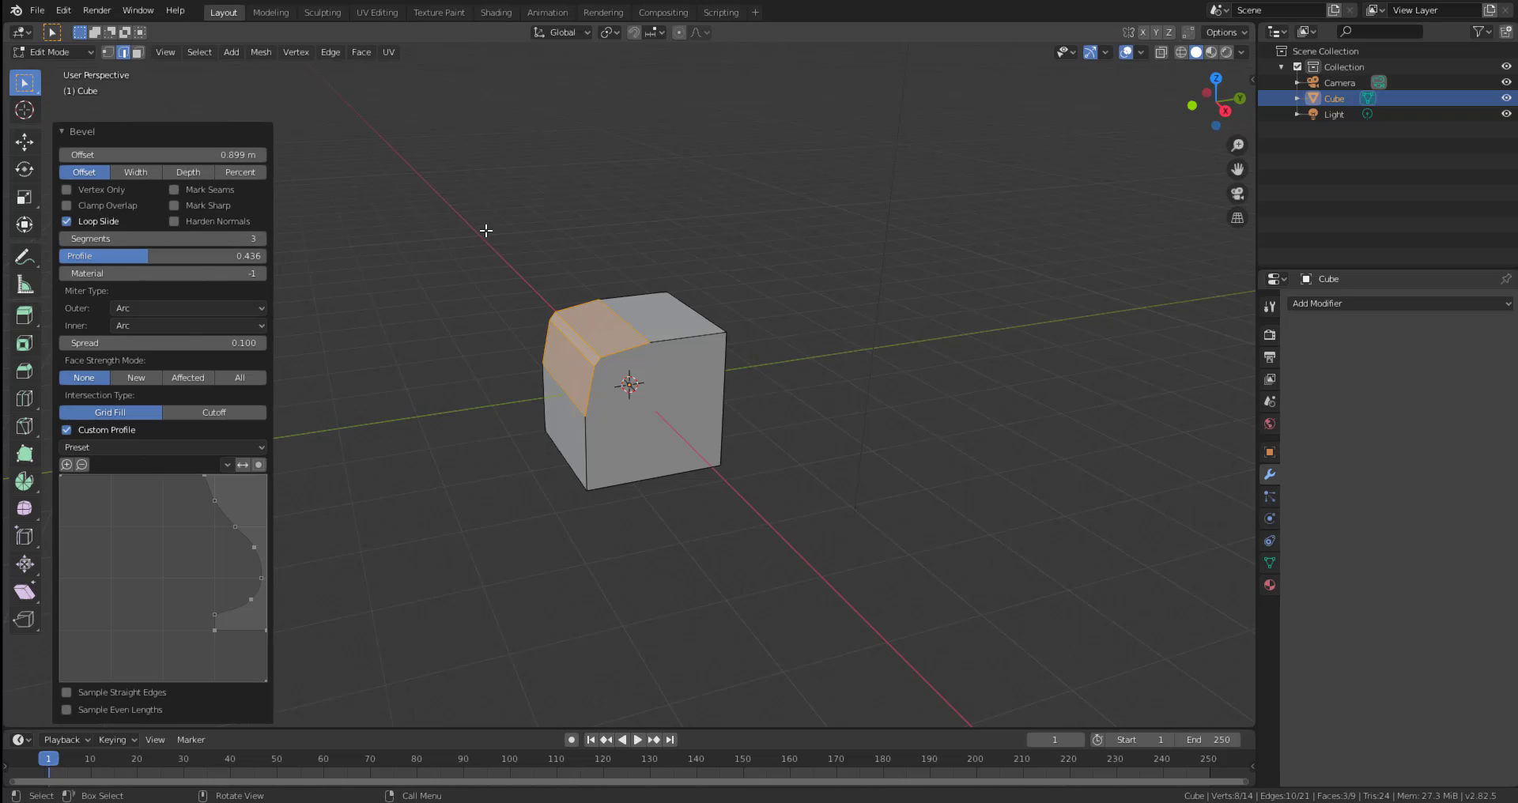
scroll(505, 243, up, 5)
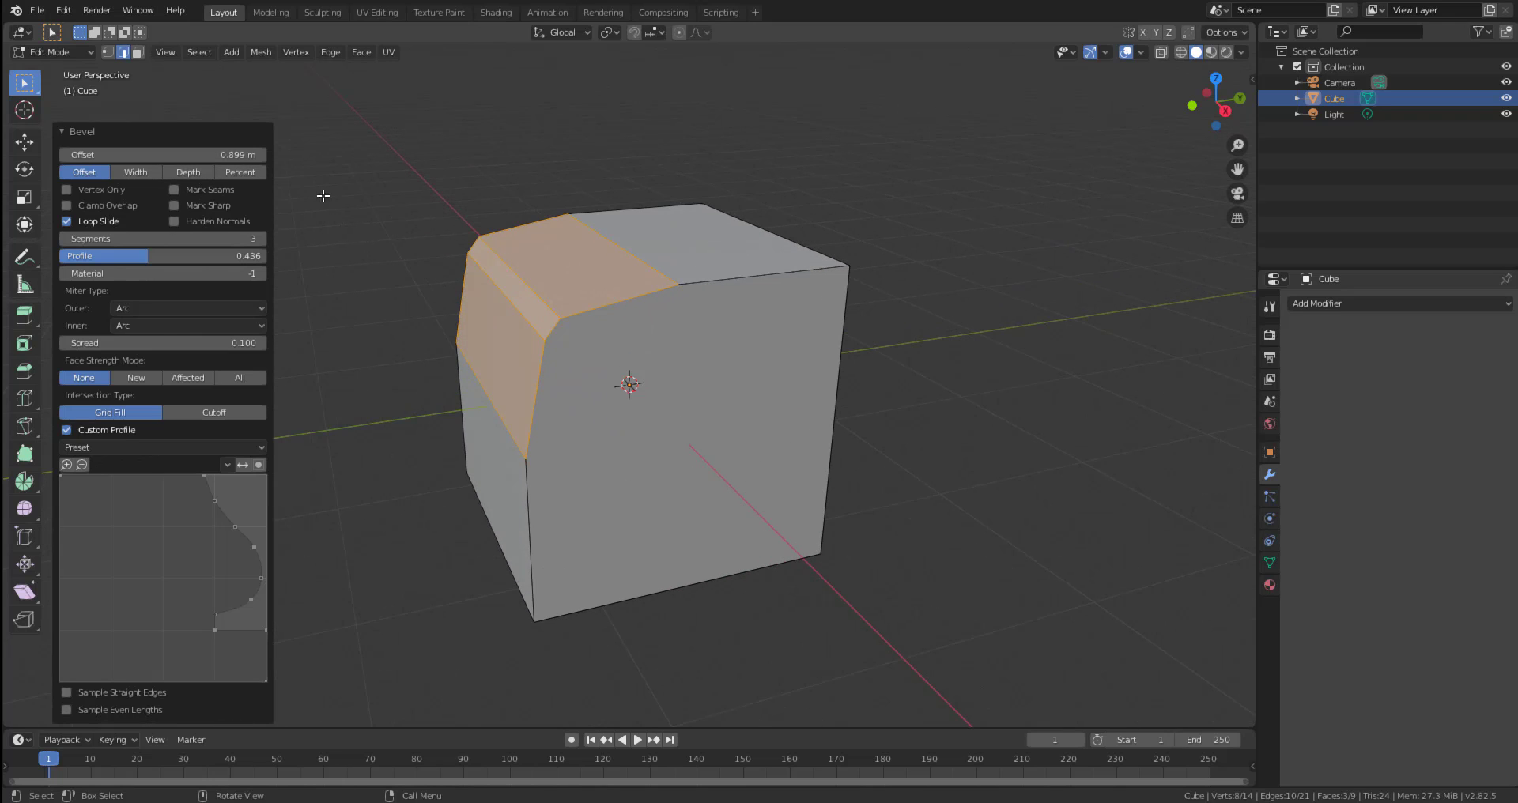
drag(158, 154, 118, 154)
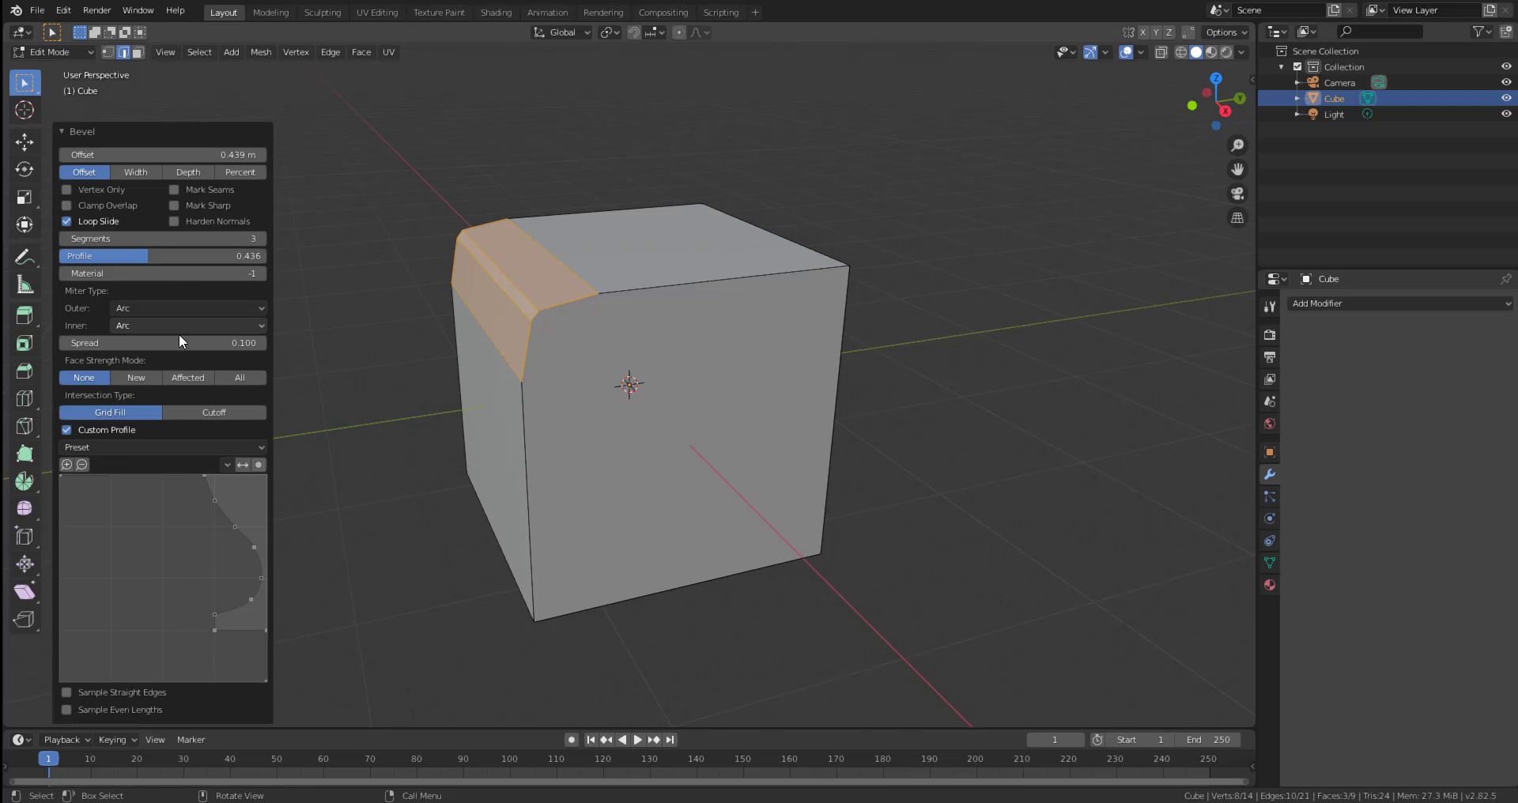
drag(116, 240, 154, 239)
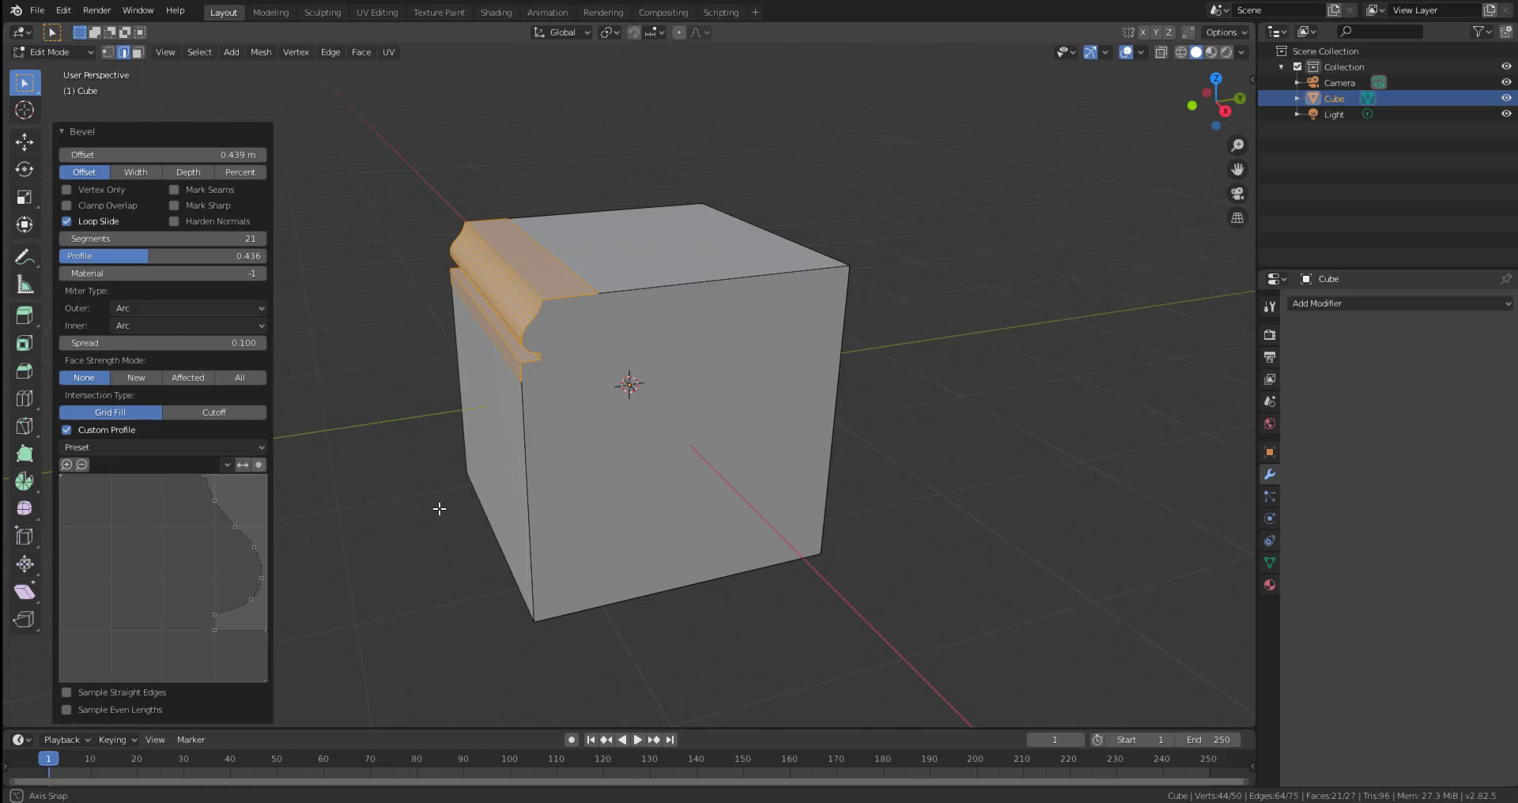
mouse_move(437, 508)
alt+middle_down()
mouse_move(648, 478)
mouse_move(390, 488)
mouse_move(387, 519)
mouse_move(413, 515)
alt+middle_up()
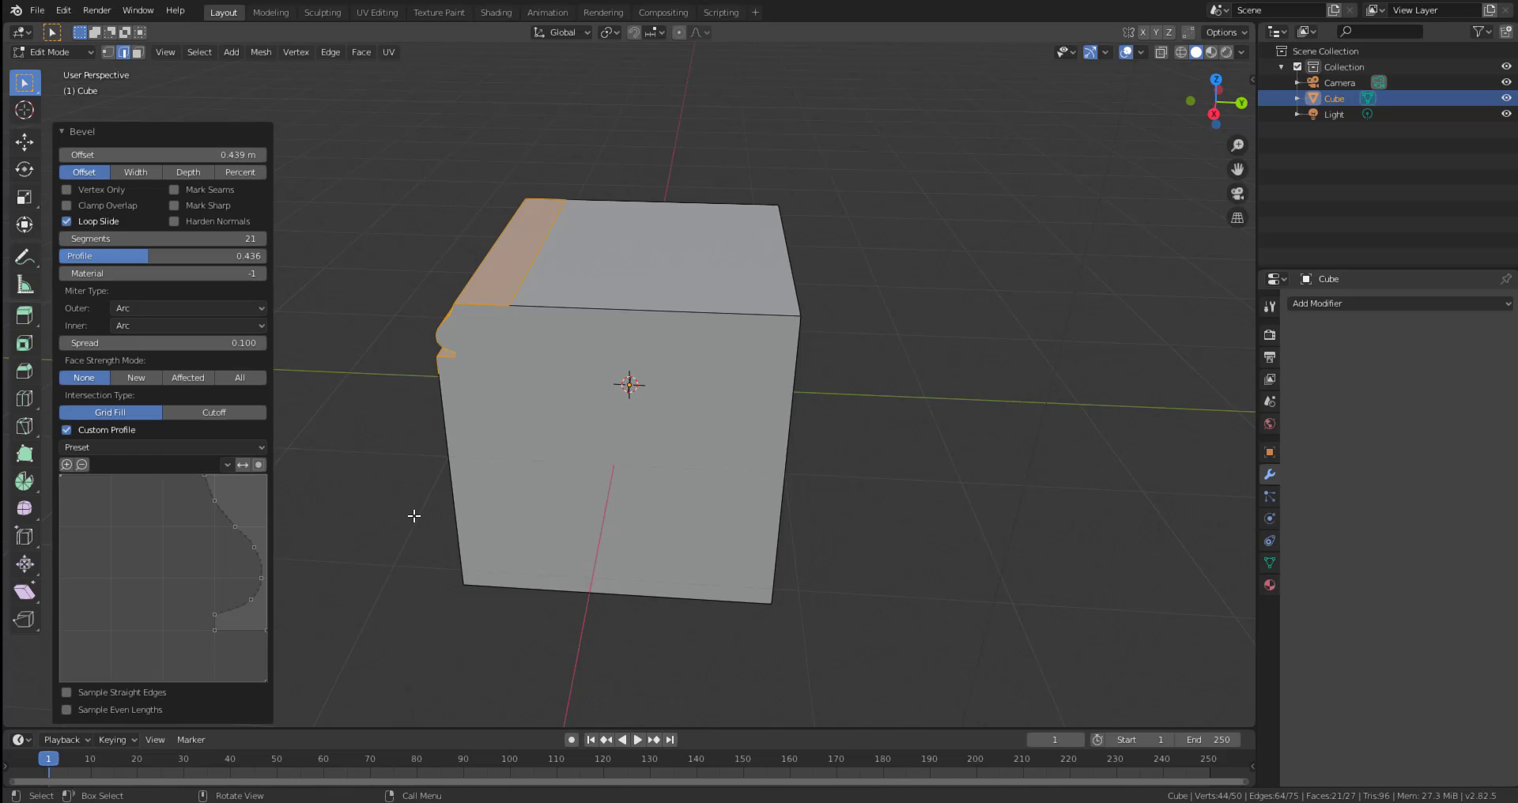
Clear the selection and select the cube's three unbeveled edges that run parallel to the molded edge.
click(876, 424)
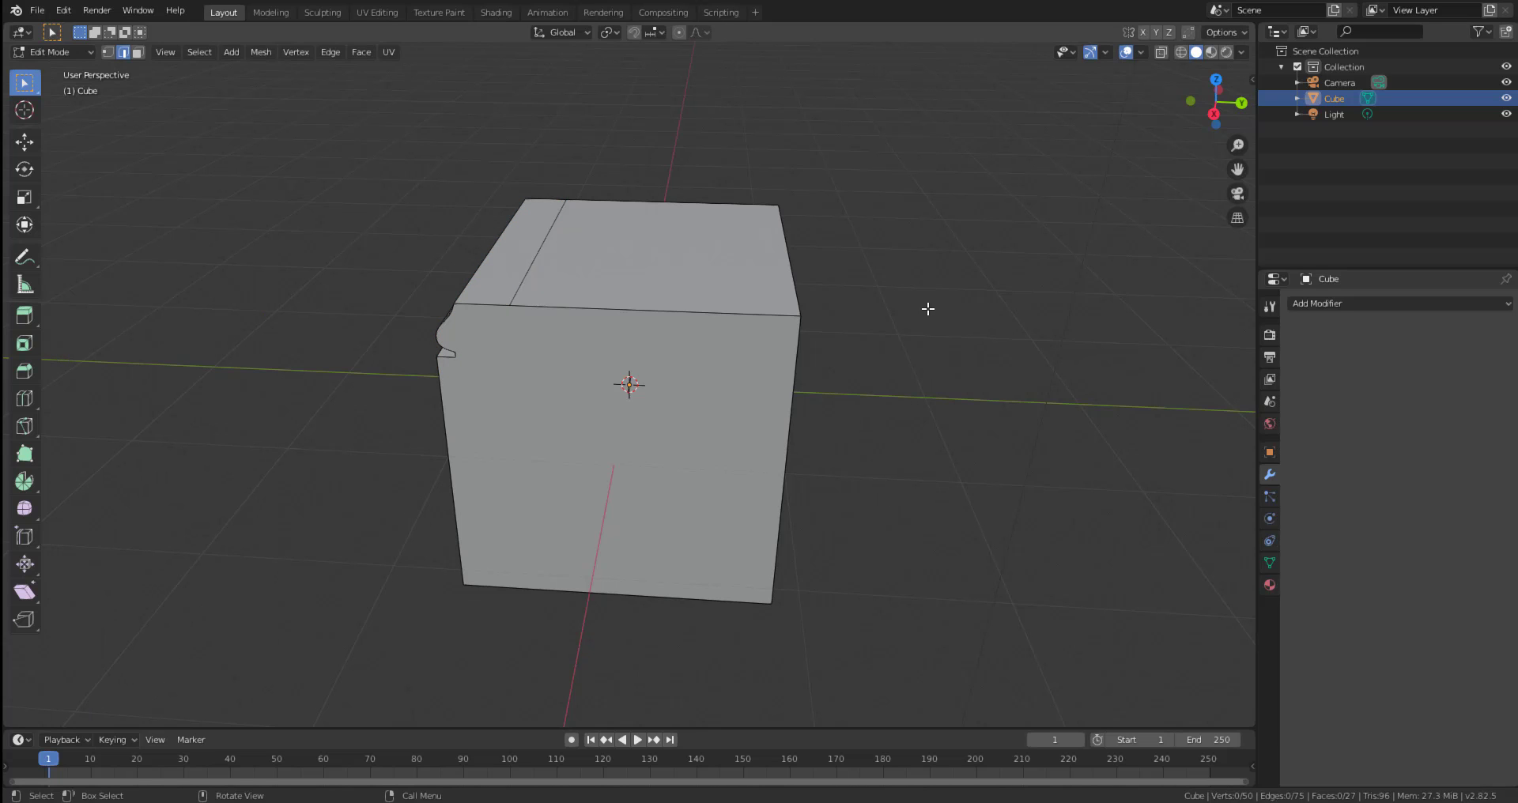
middle_drag(929, 309, 699, 298)
click(646, 293)
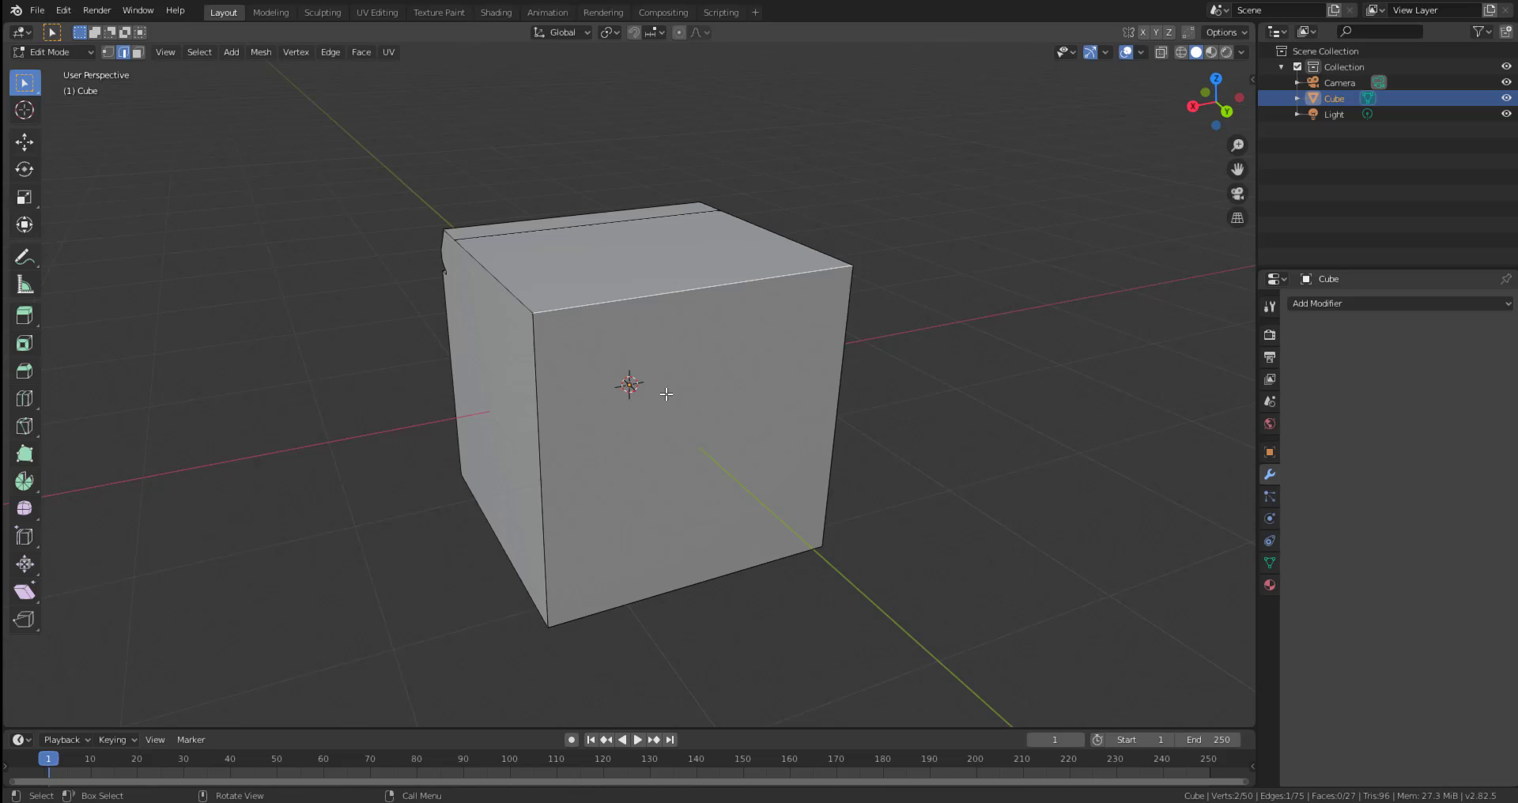
middle_drag(691, 447, 720, 537)
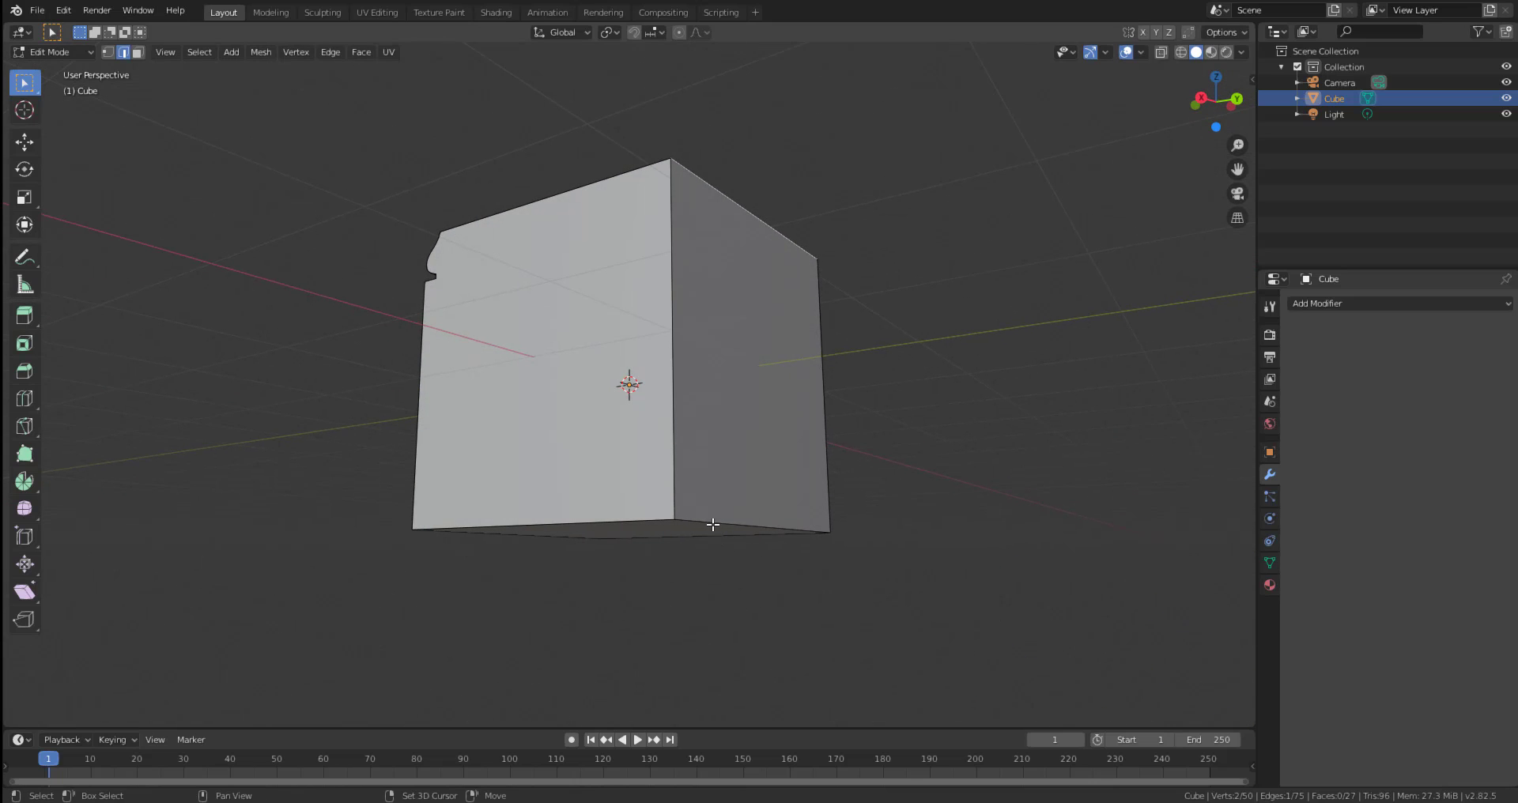
shift+click(712, 524)
middle_drag(644, 566, 569, 538)
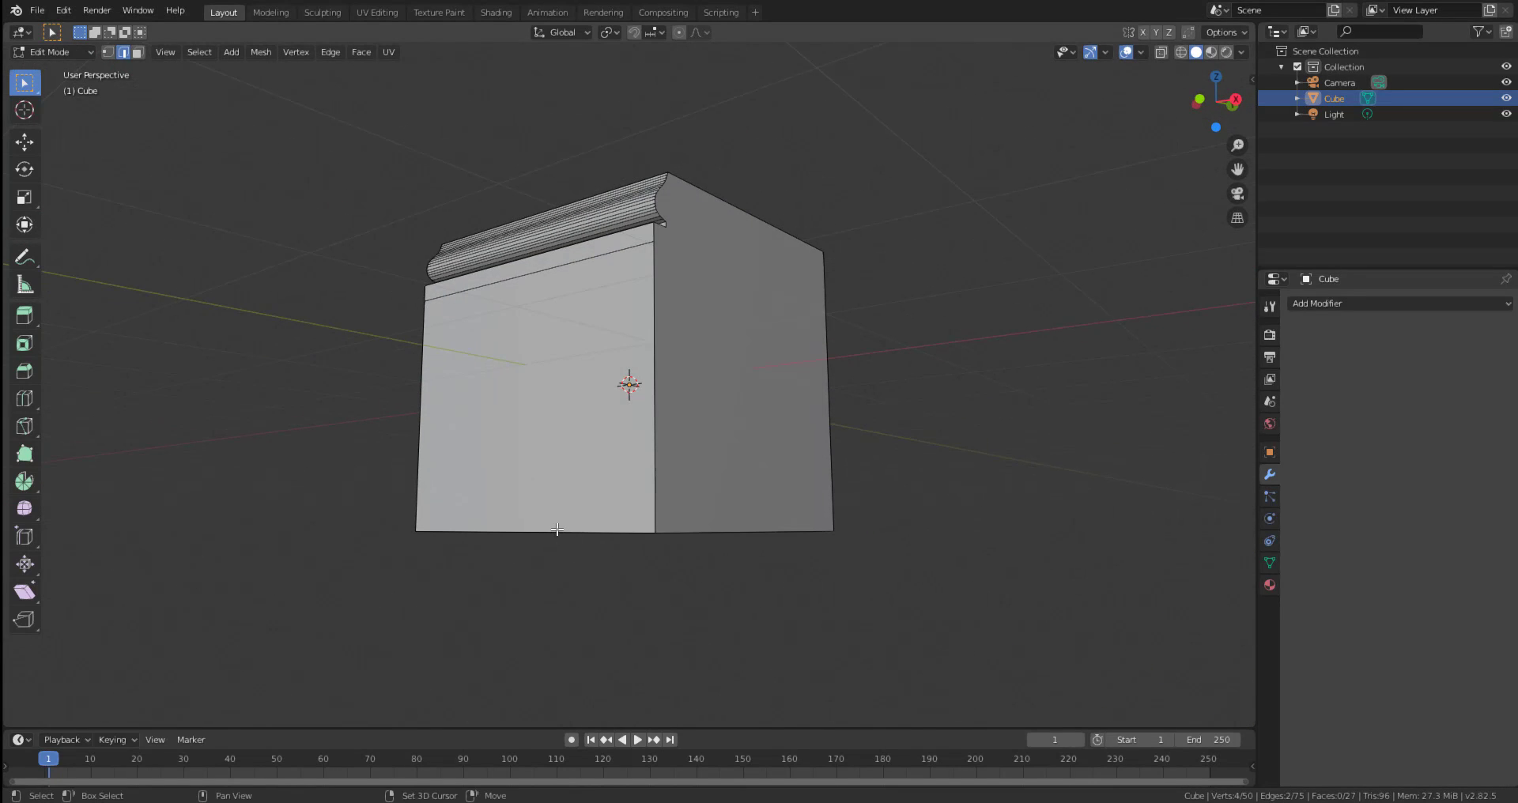
shift+click(558, 529)
middle_drag(647, 577, 516, 645)
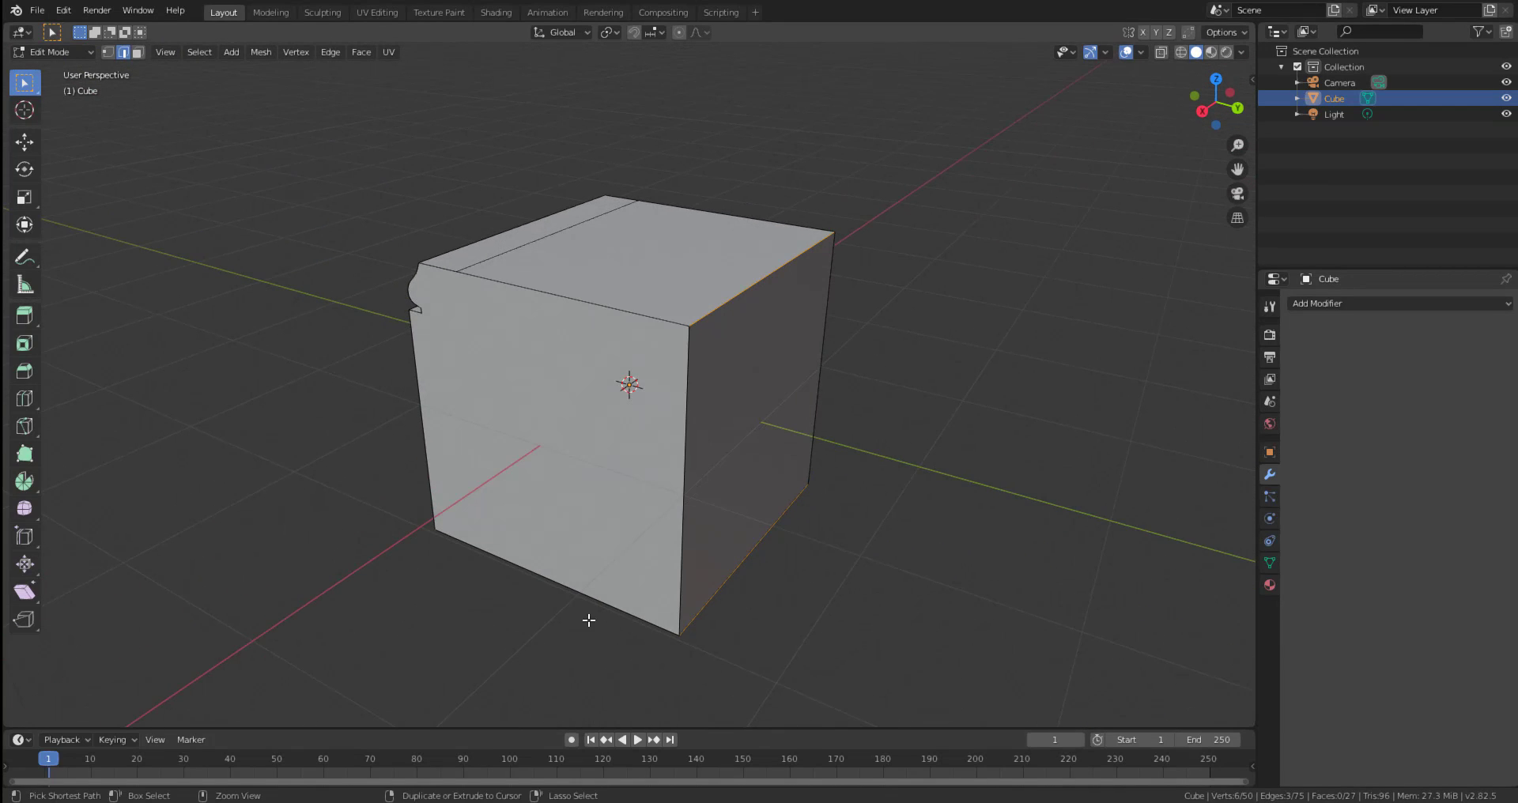
Bevel the three selected edges with the same molding profile at an offset of about 0.503 m.
key(ctrl+b)
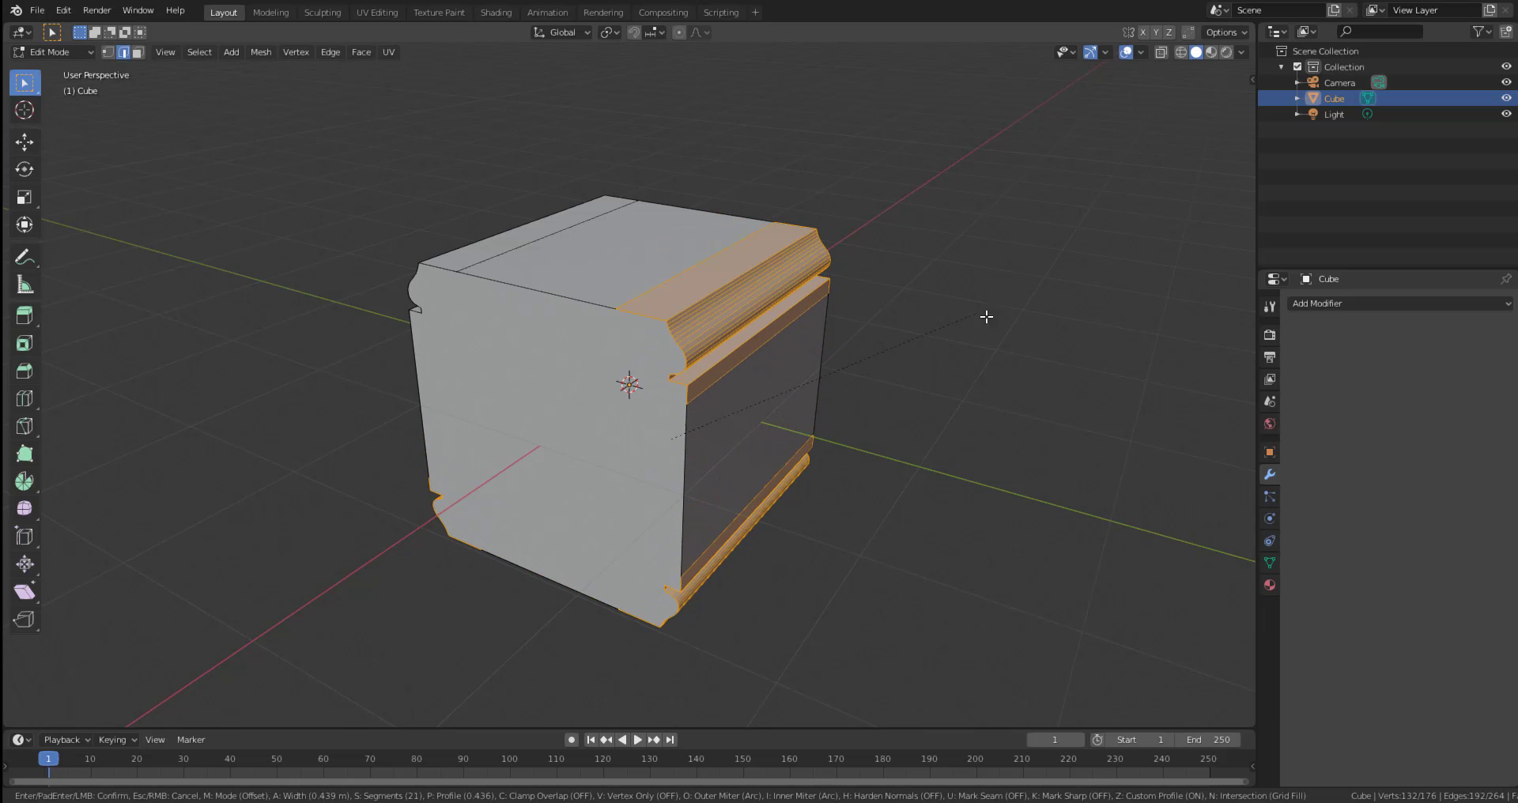
click(983, 309)
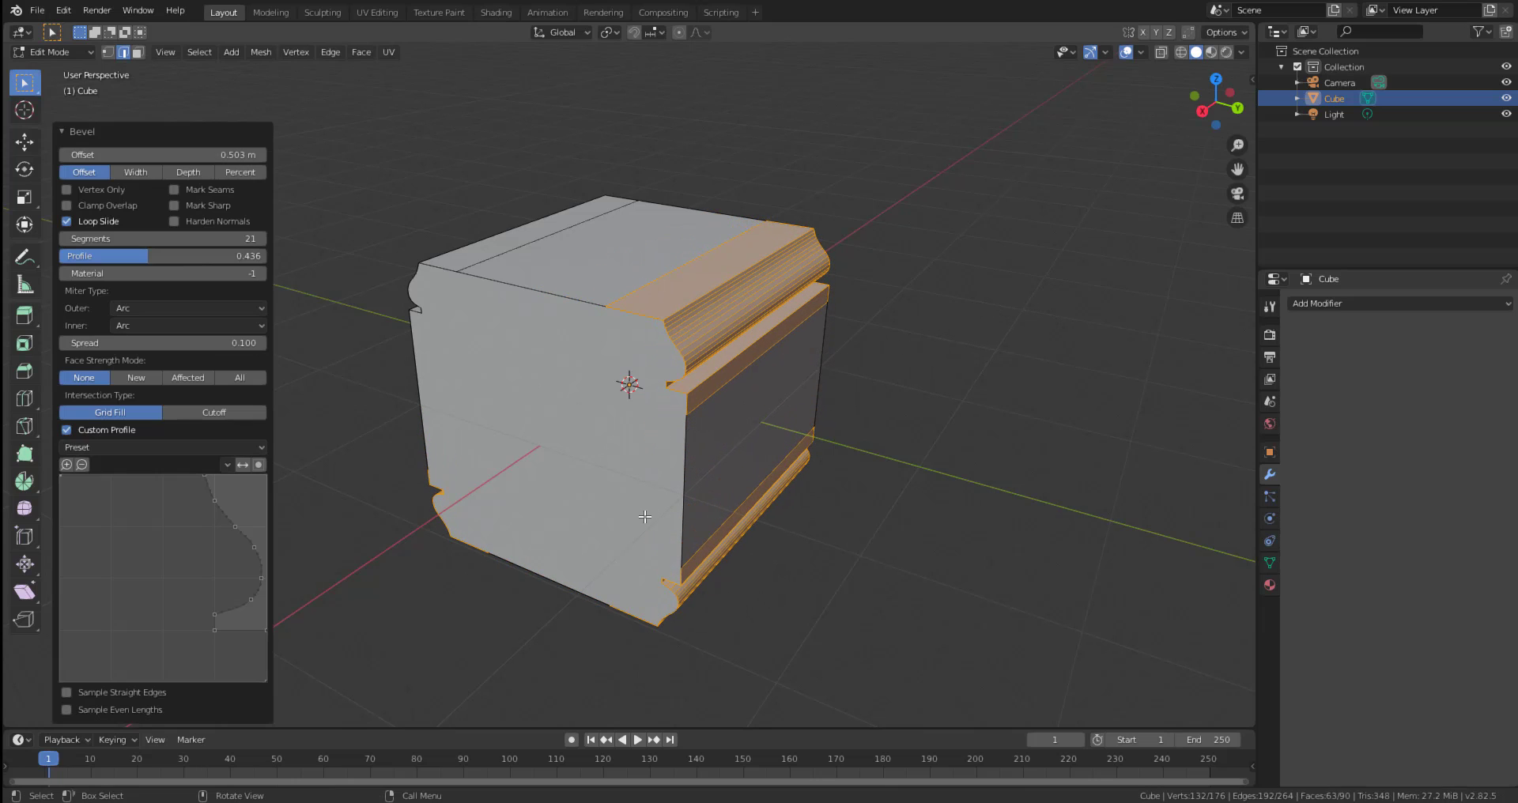
middle_drag(446, 623, 513, 583)
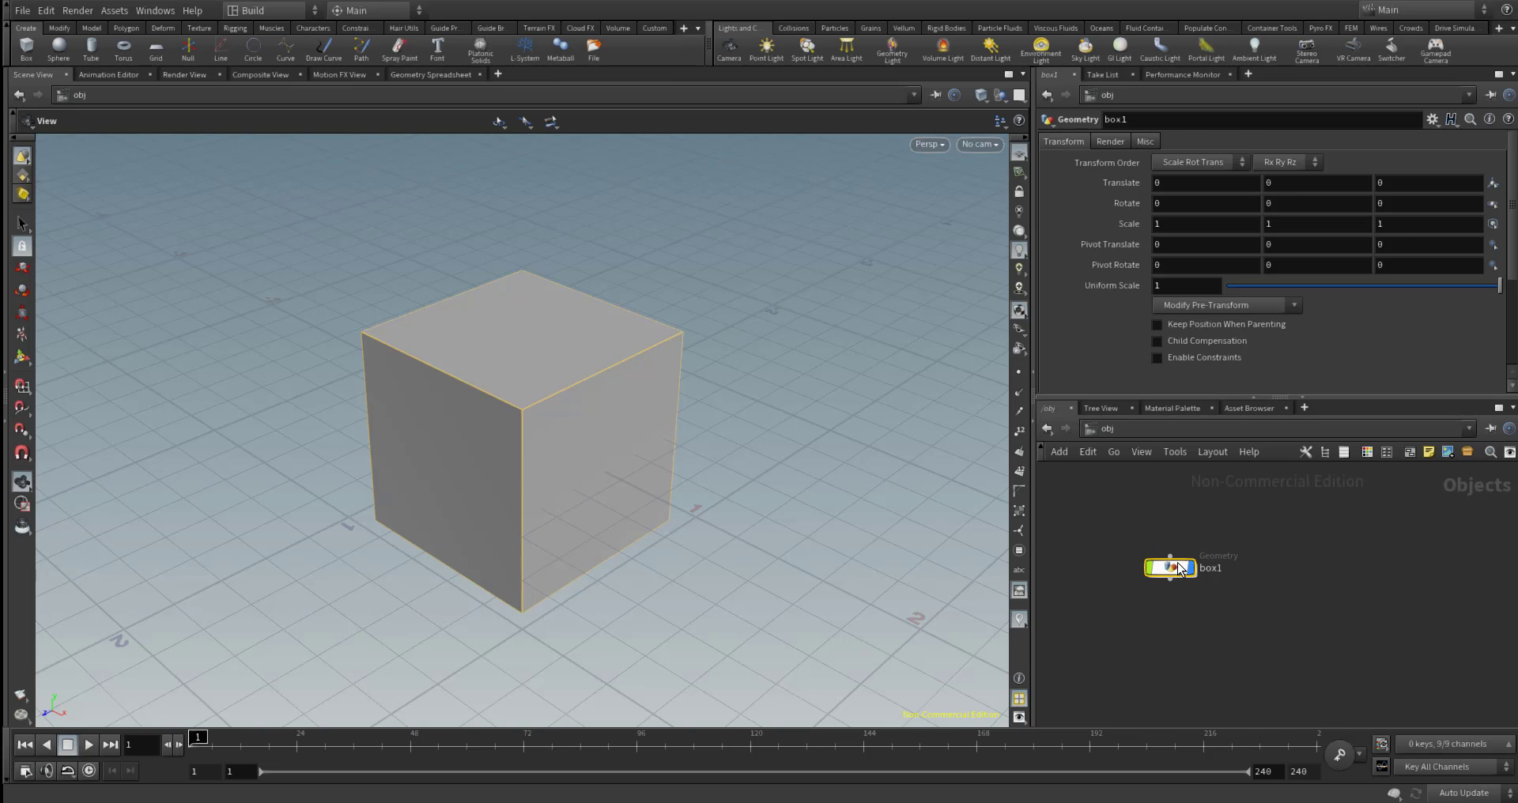
Switch to Houdini, open the box1 object's network and add a displayed PolyBevel node wired below the box node.
double_click(1184, 568)
drag(1275, 592, 1263, 487)
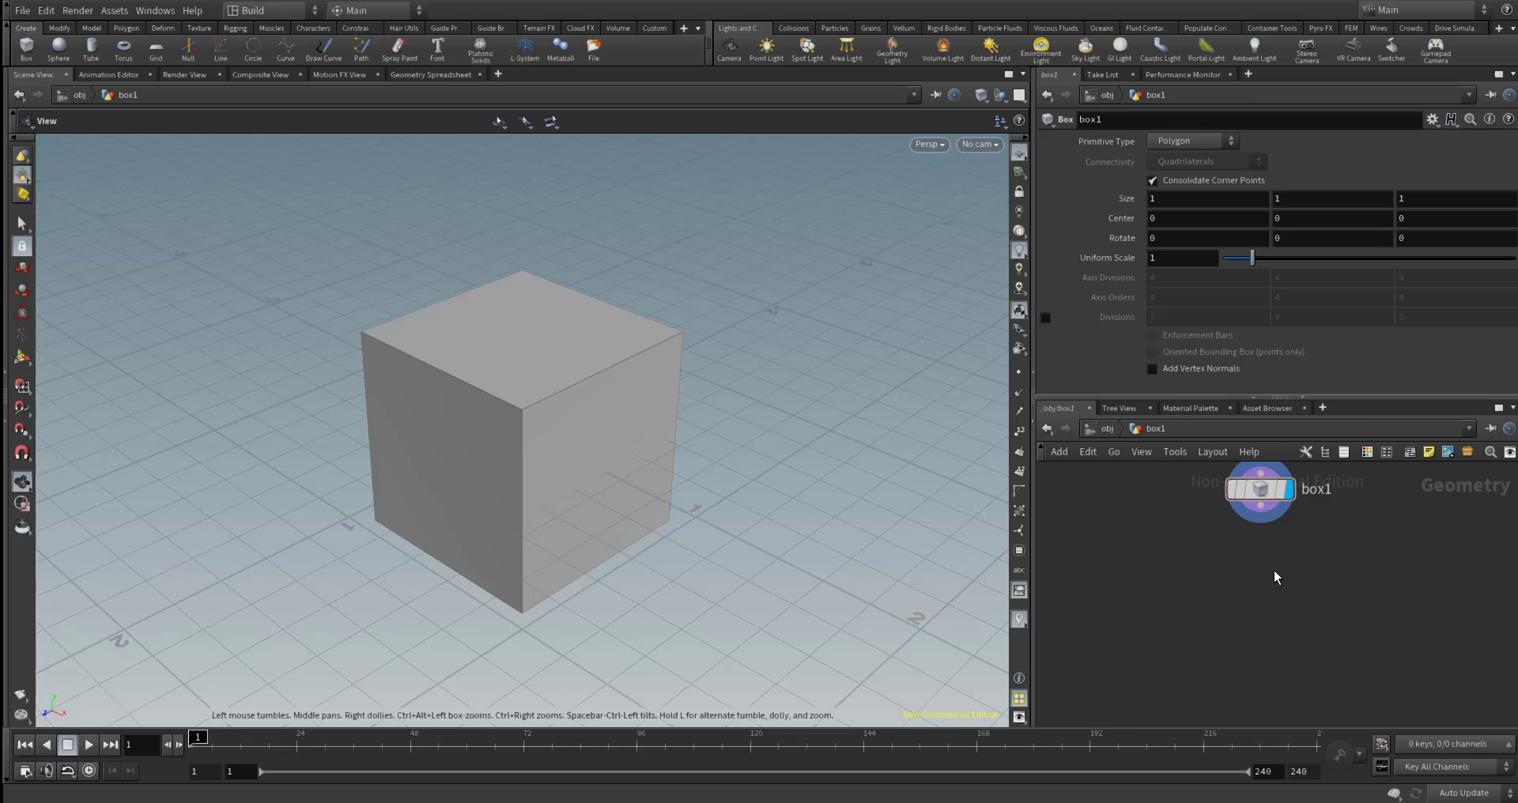
key(Tab)
text(pb)
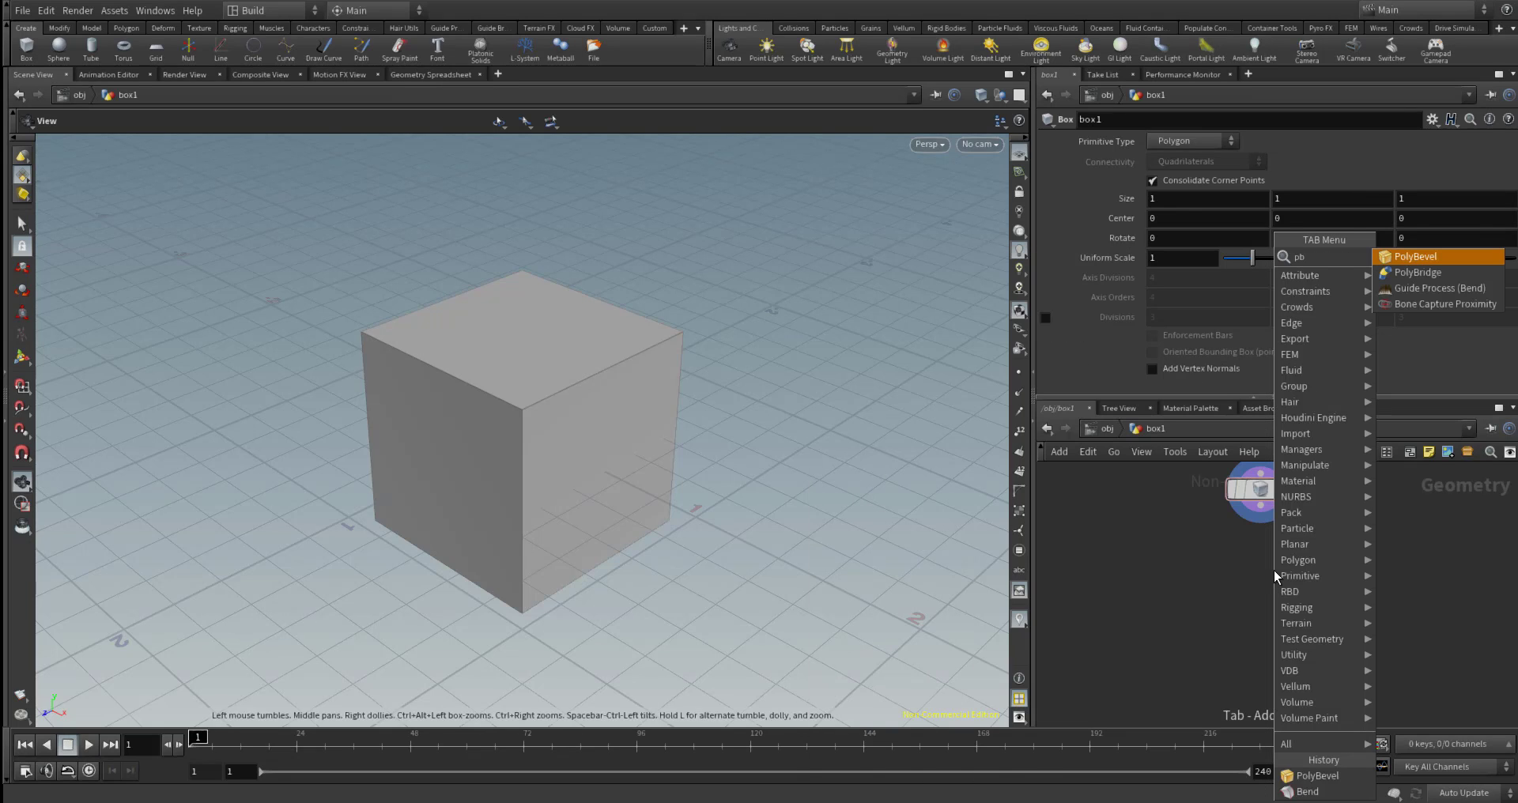
key(Return)
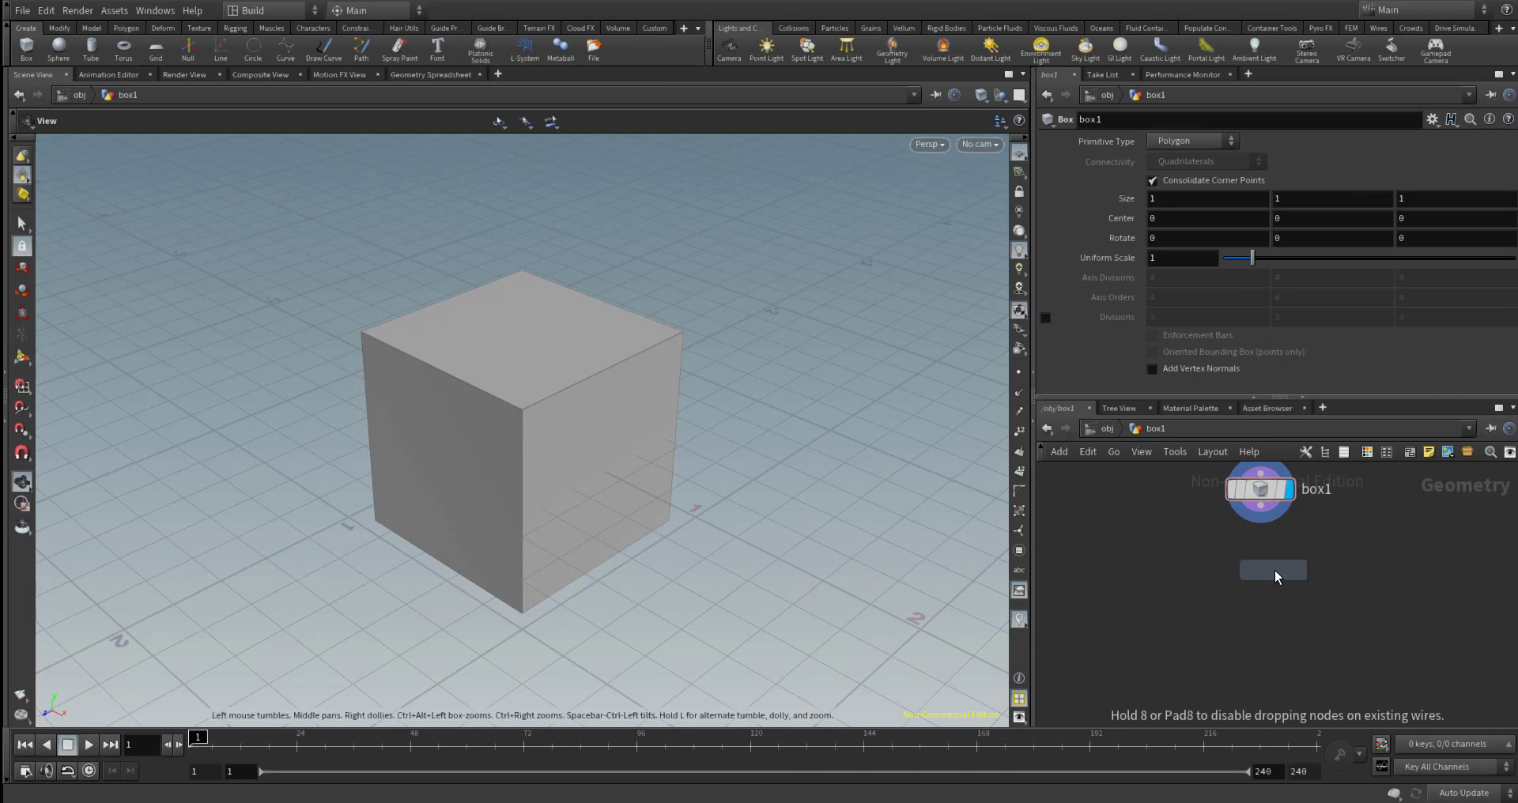
click(1261, 554)
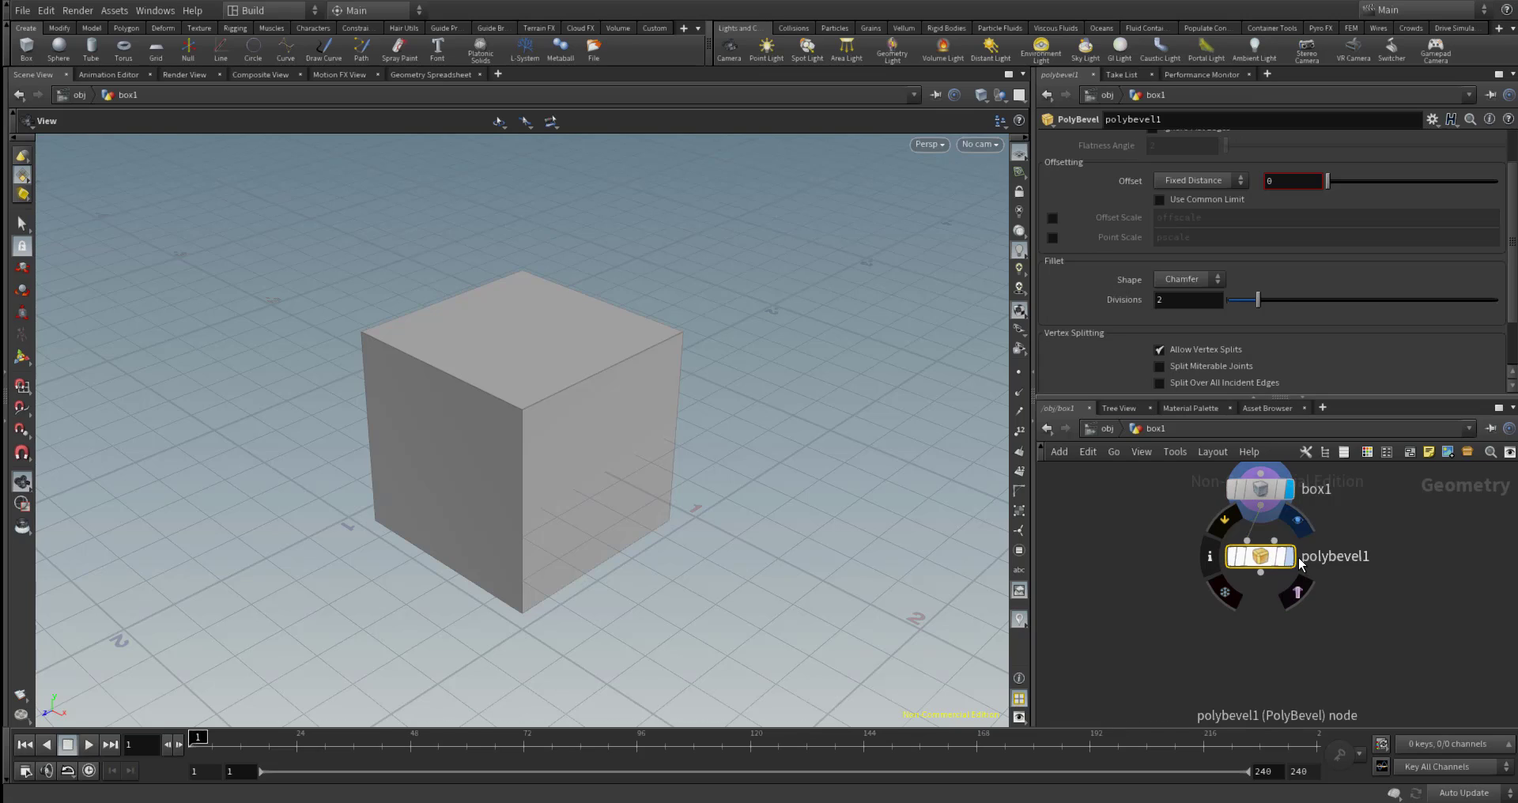
scroll(1313, 312, down, 2)
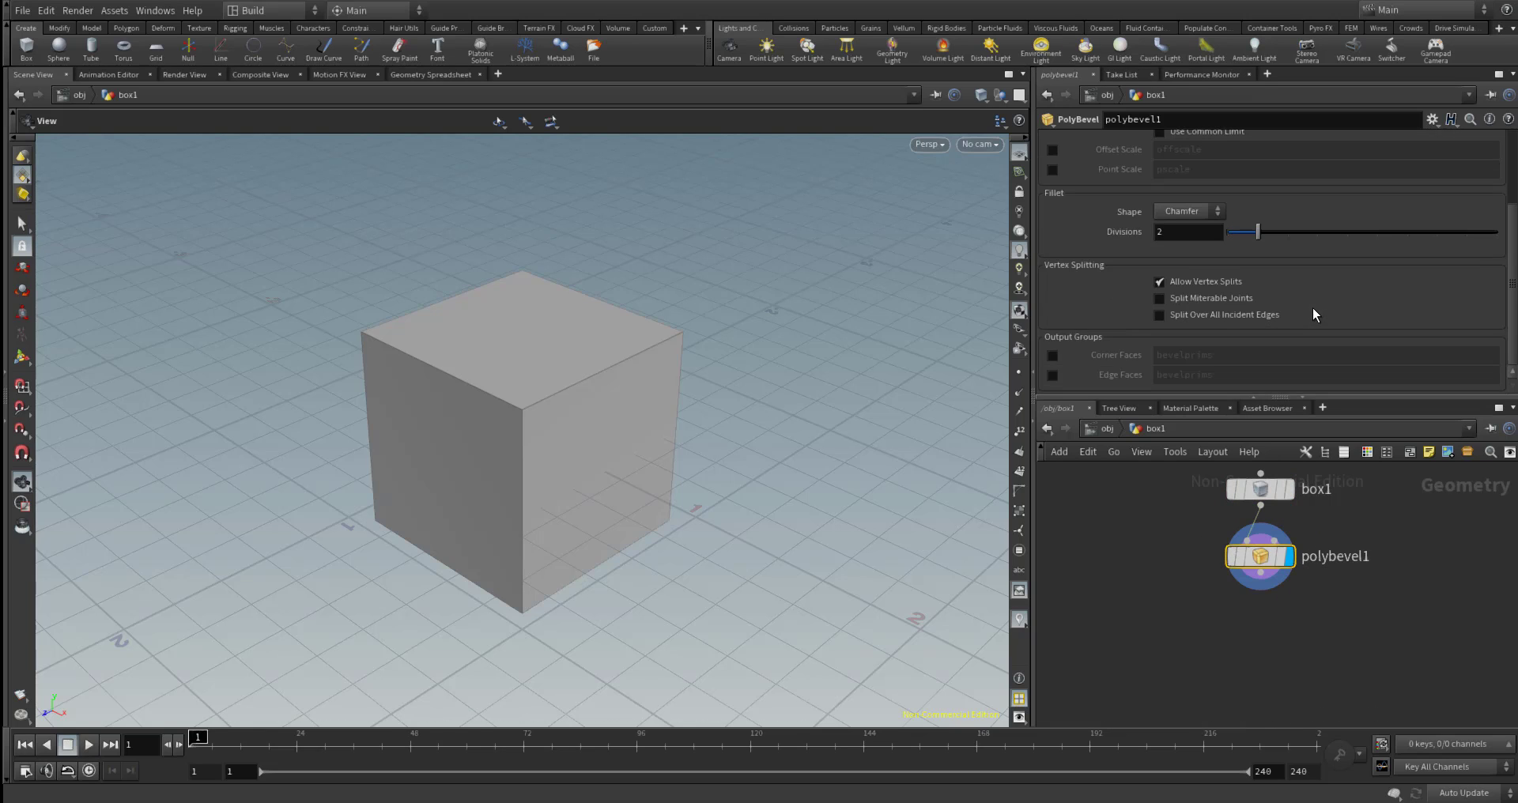
Set the PolyBevel's fixed-distance offset to 0.182 and its fillet shape to Profile.
scroll(1309, 307, up, 2)
scroll(1304, 305, up, 2)
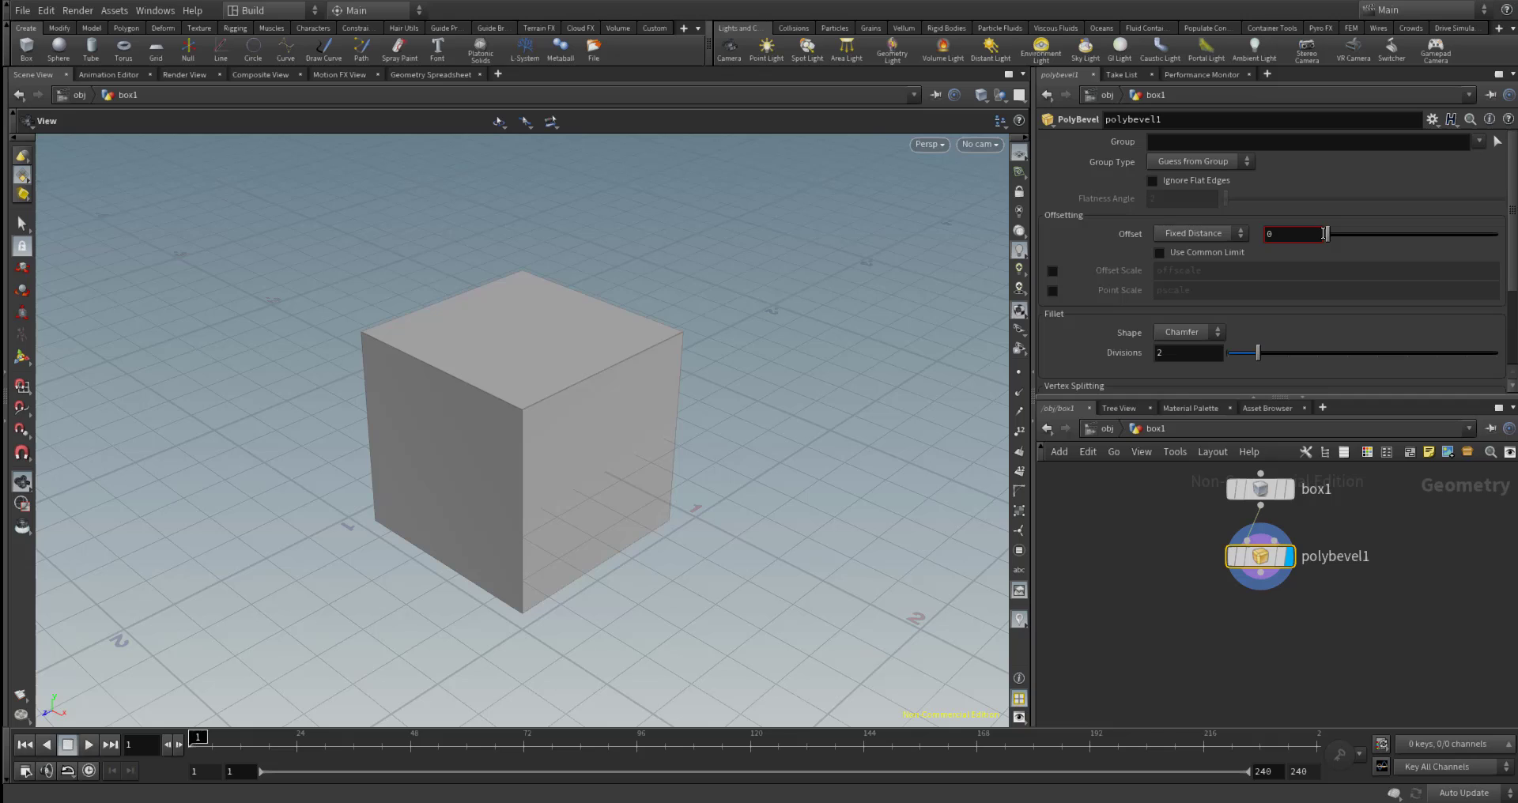
drag(1328, 235, 1358, 242)
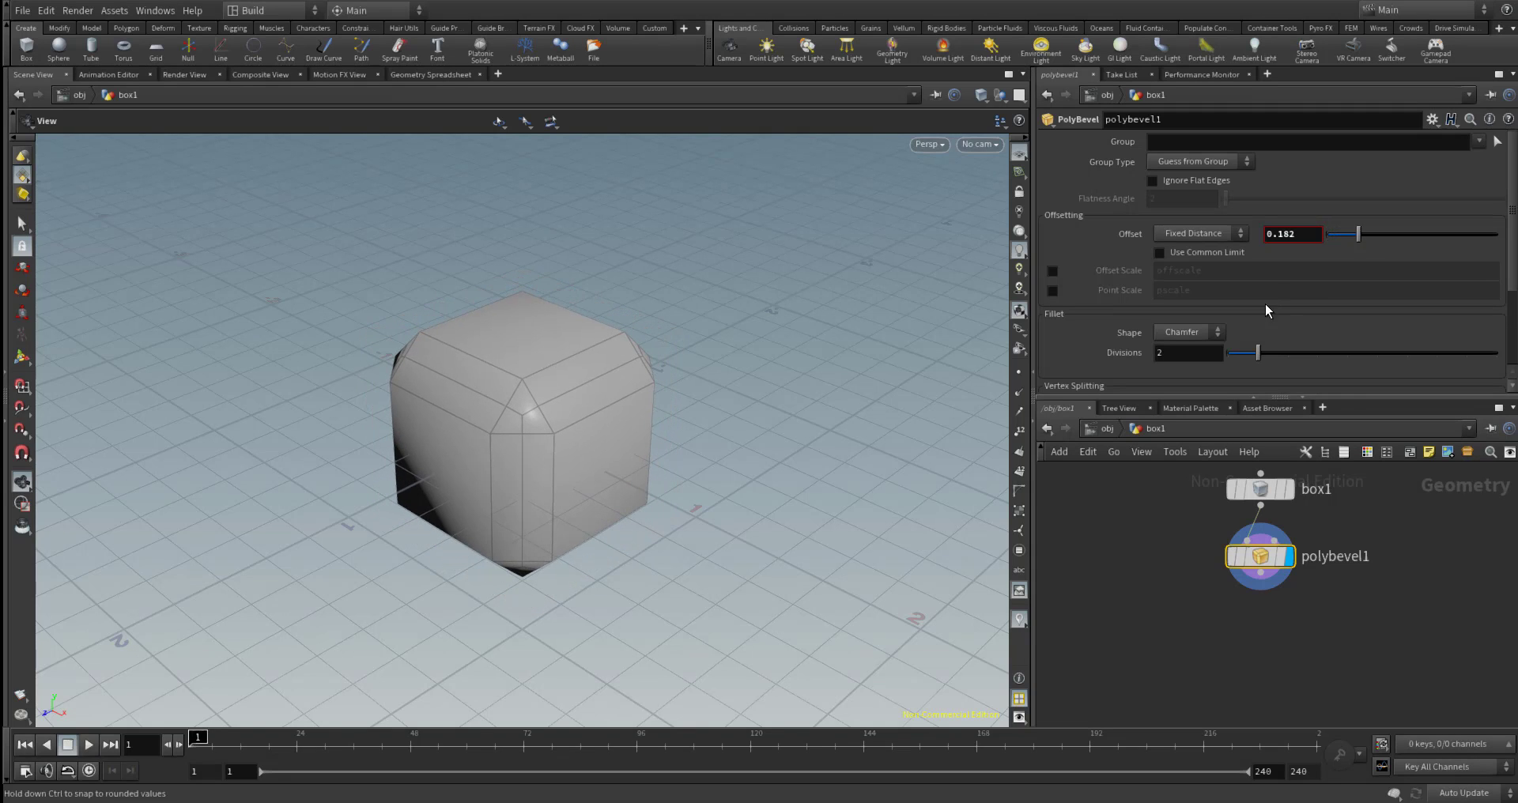
scroll(1271, 294, down, 4)
click(1201, 214)
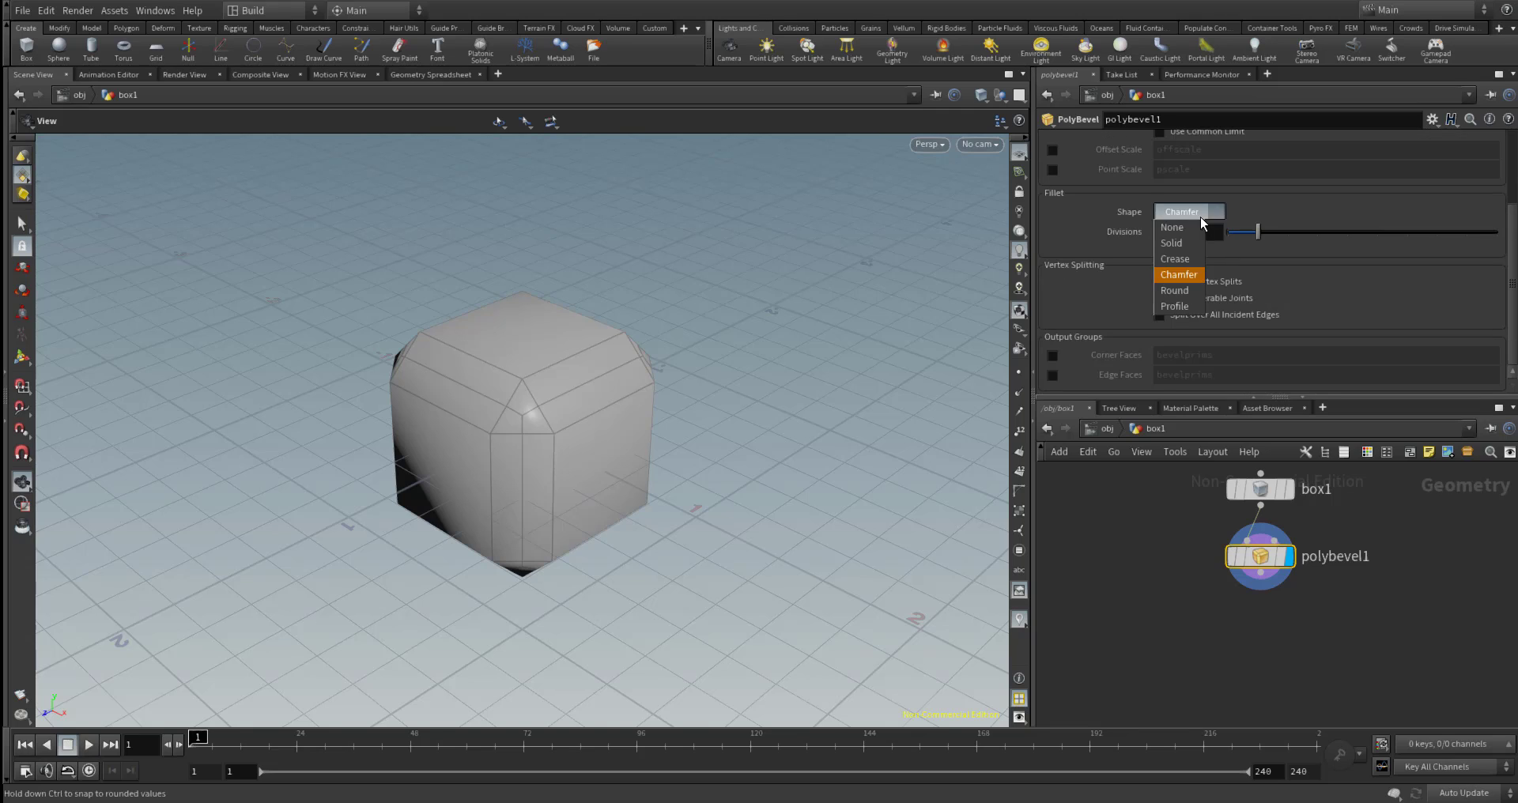
click(1178, 306)
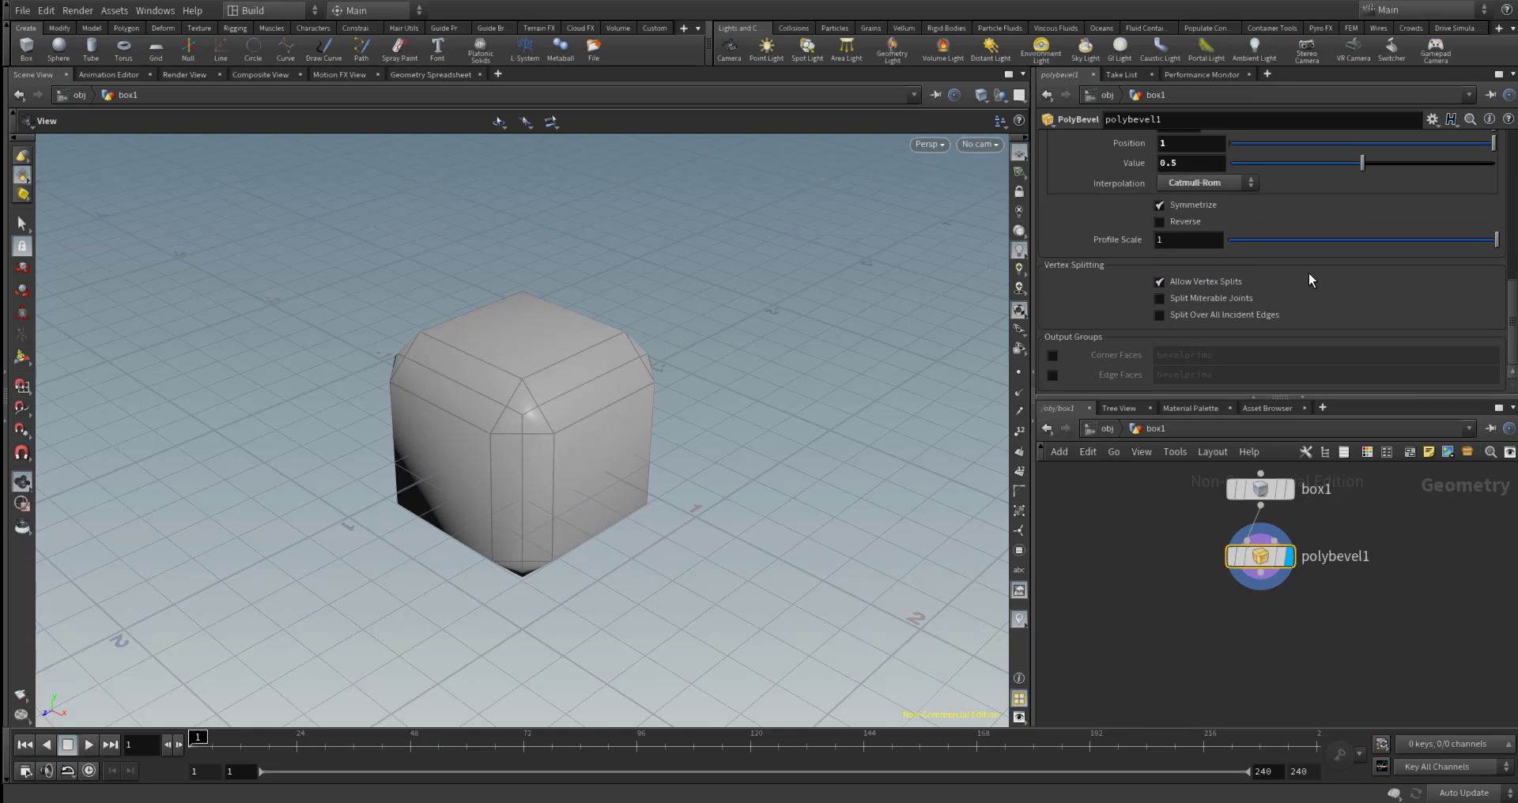
Shape the bevel's profile ramp with an added control point near position 0.4, remove the extra point and raise the divisions.
scroll(1308, 272, down, 4)
scroll(1308, 249, up, 4)
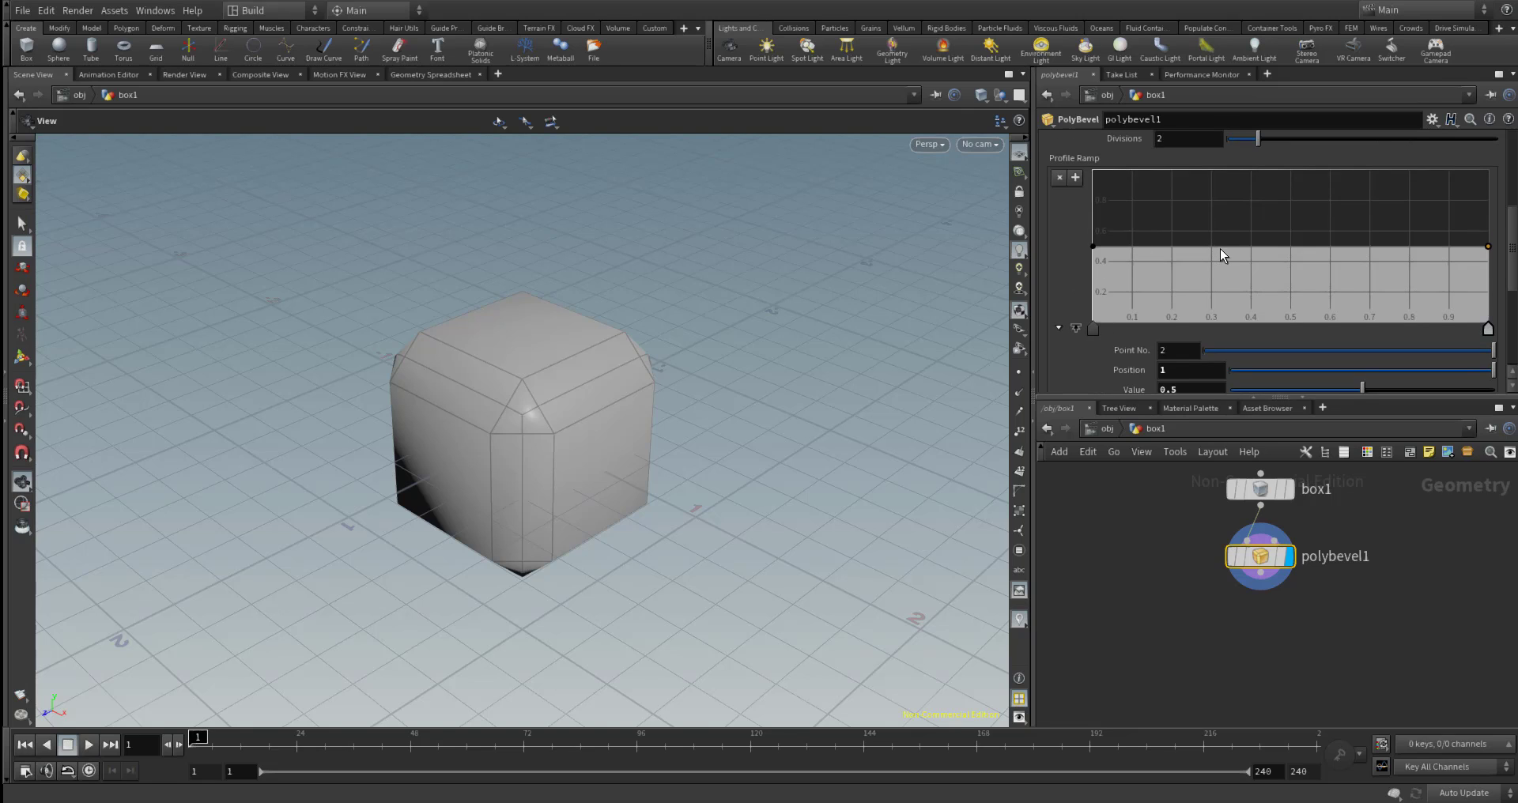
drag(1221, 249, 1246, 337)
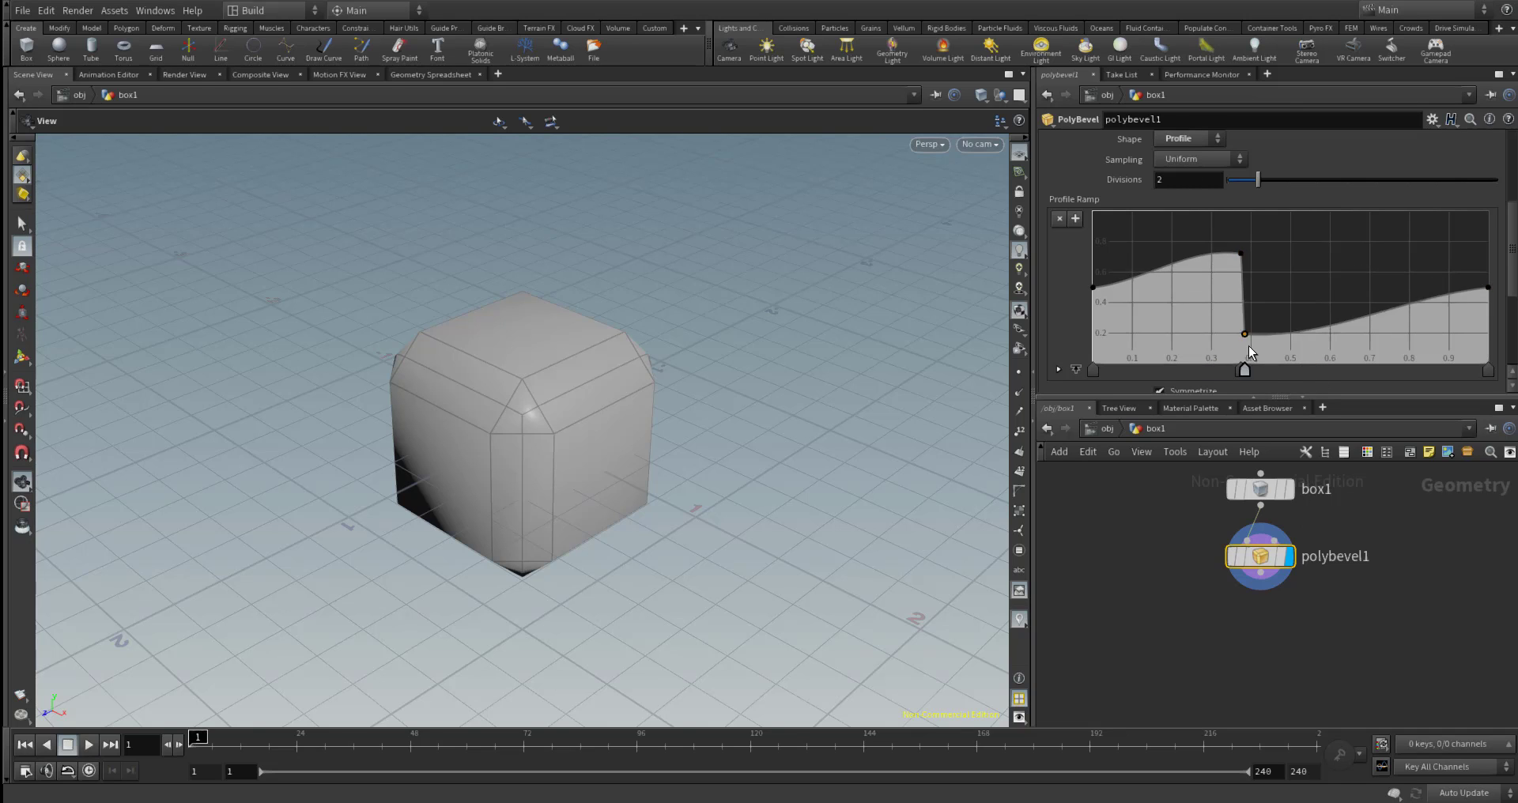
key(Delete)
drag(1276, 180, 1316, 181)
drag(1240, 254, 1254, 338)
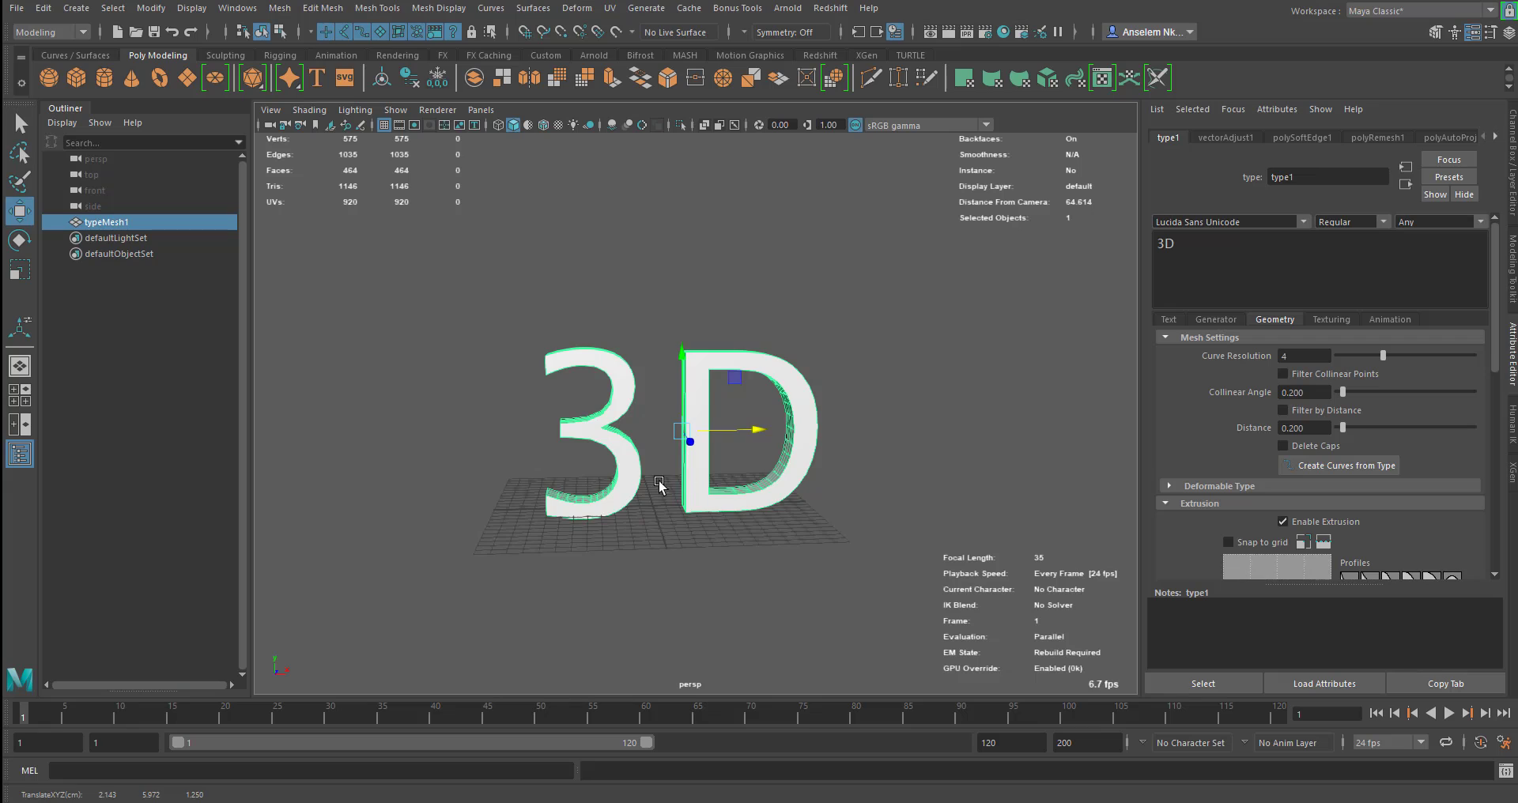
Switch to Maya and enable the outer bevel on the extruded "3D" type mesh.
alt+drag(661, 484, 822, 518)
scroll(813, 532, down, 2)
scroll(780, 509, up, 3)
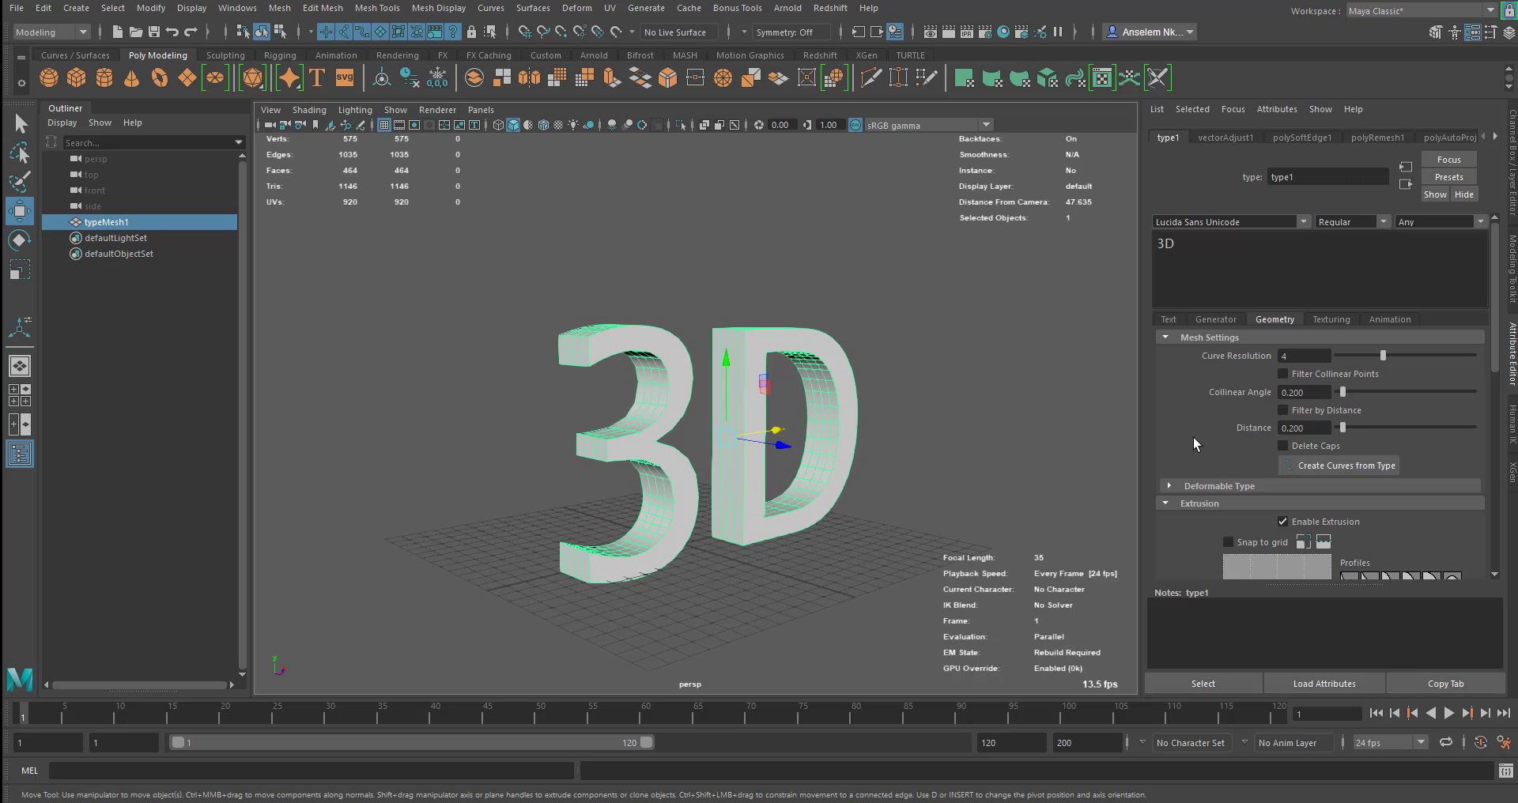
scroll(1192, 441, down, 5)
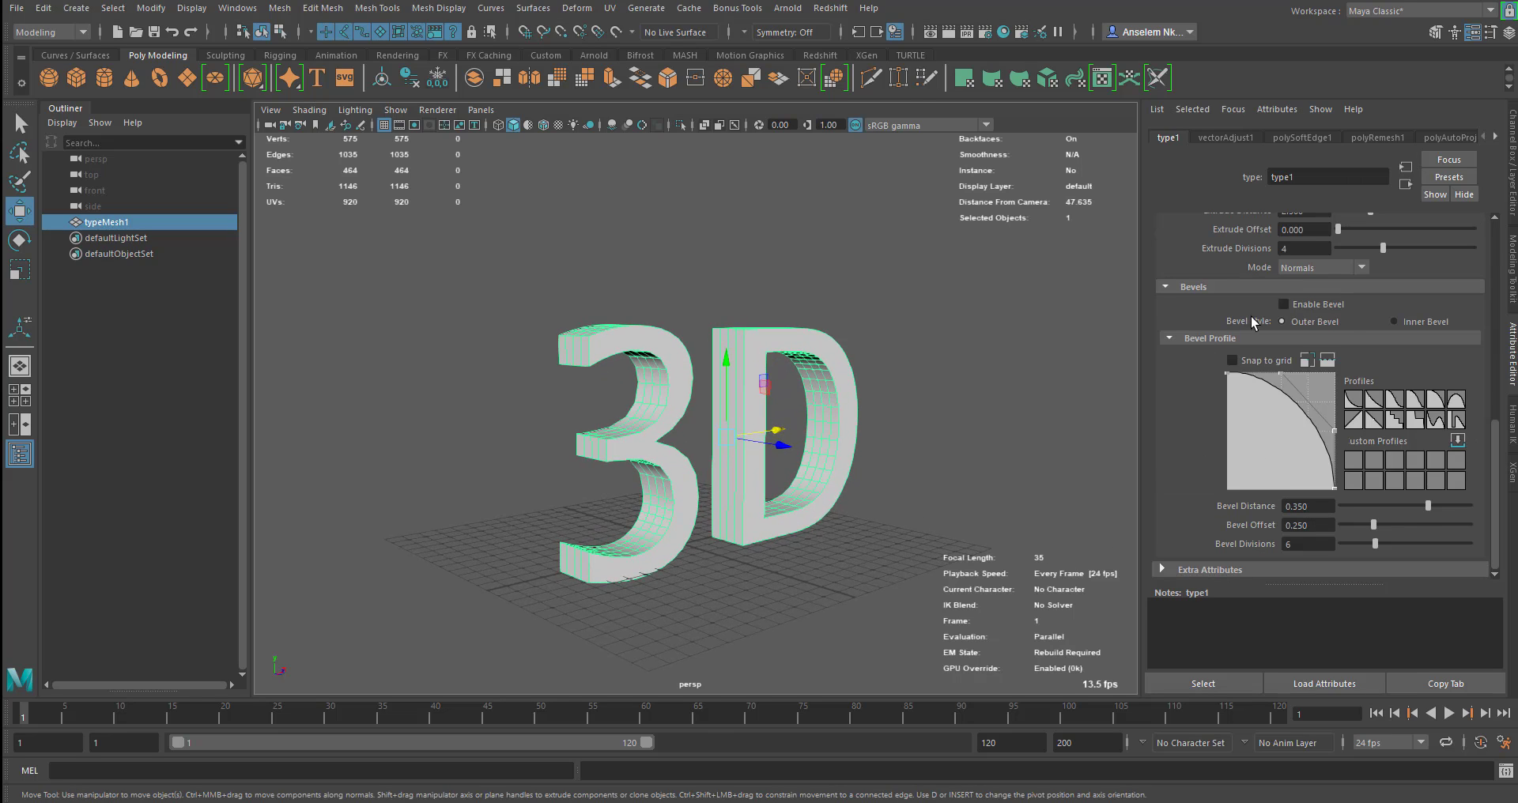
click(1283, 305)
scroll(840, 576, up, 3)
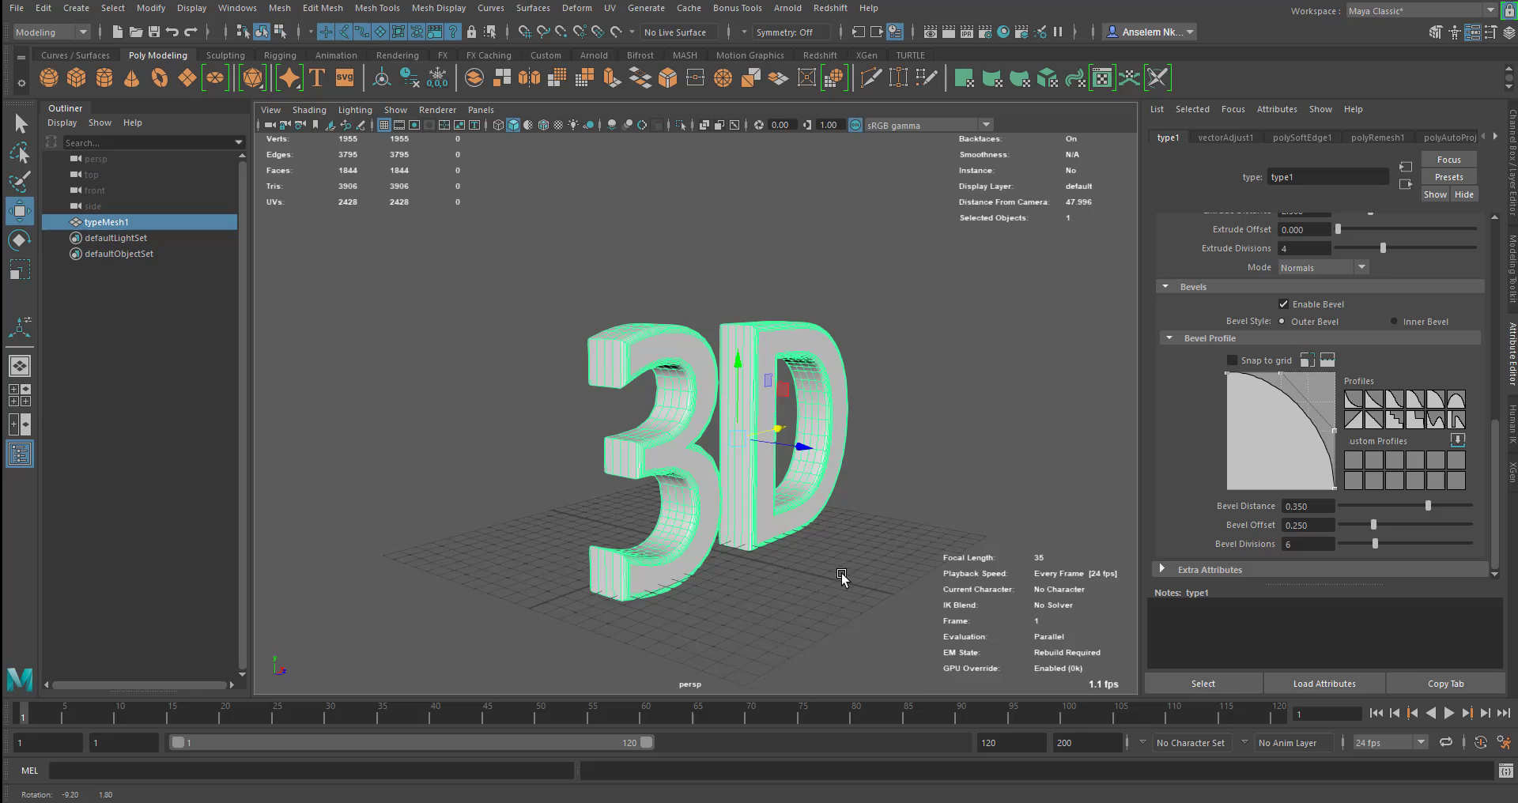
scroll(776, 506, up, 8)
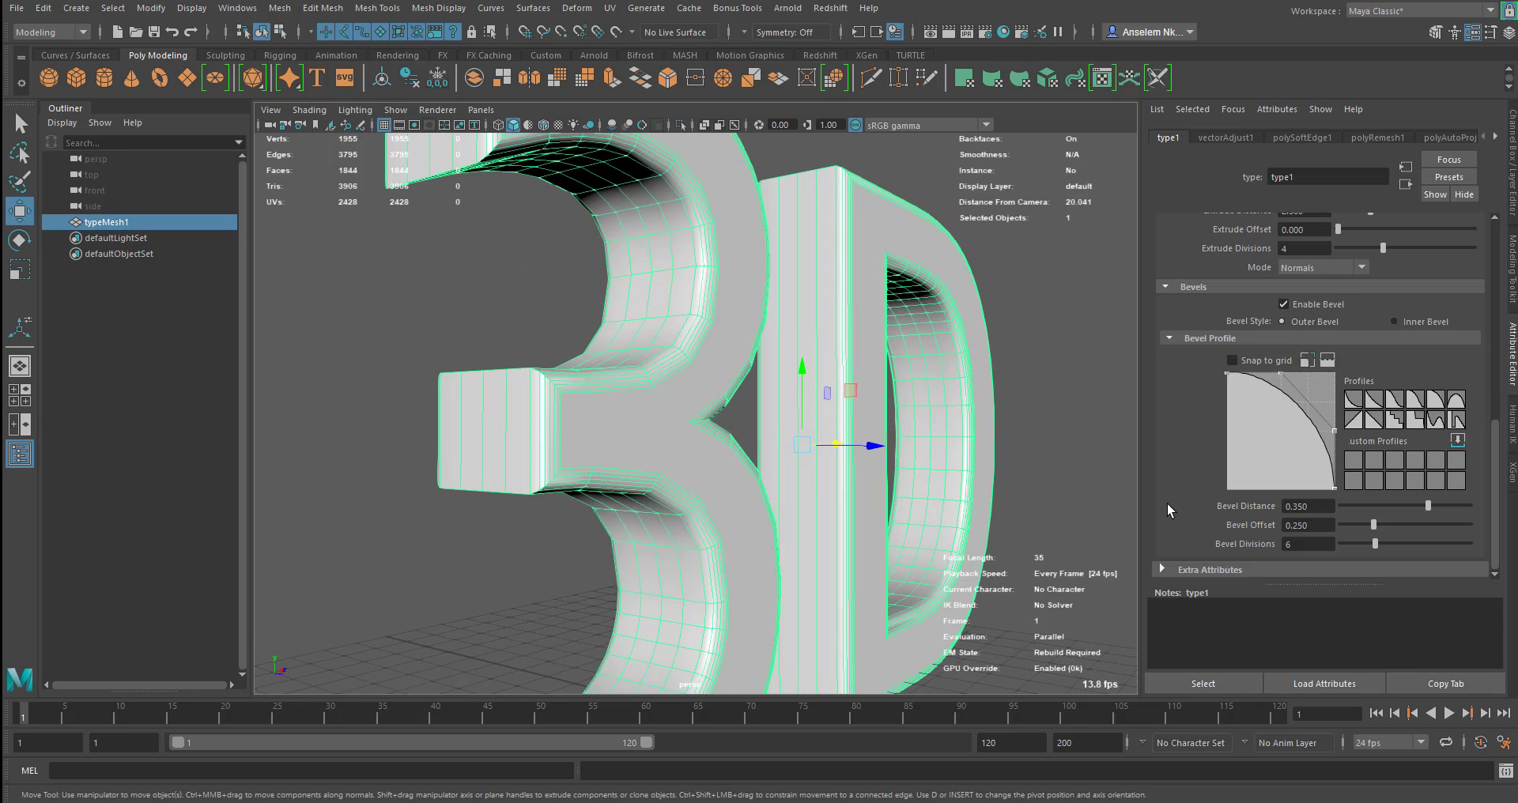
Try the stepped and arched bevel profile presets on the text, and pull a new point down in the middle of the arched curve.
click(1435, 421)
click(1396, 419)
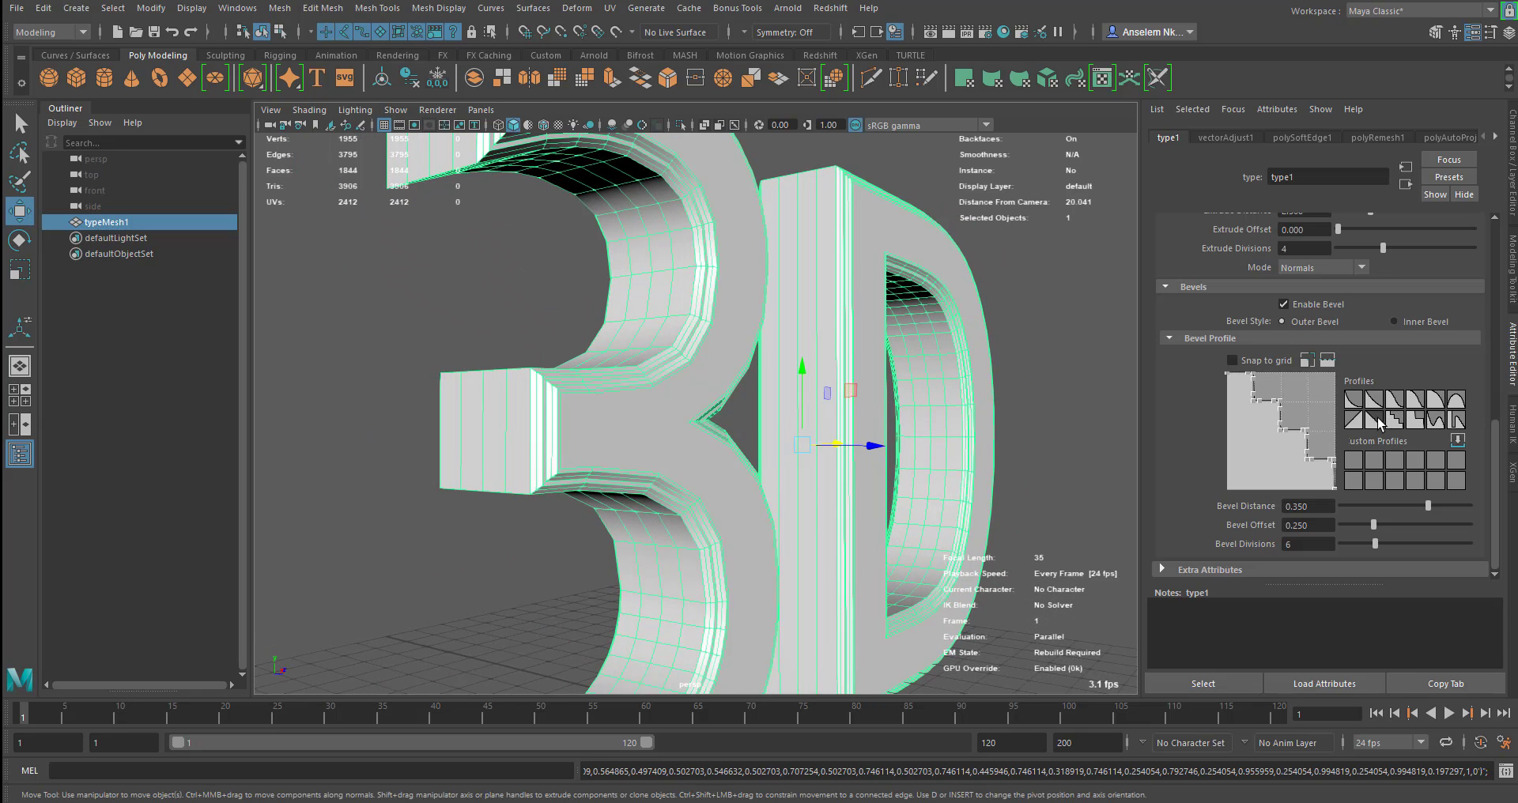
click(1383, 406)
click(1457, 420)
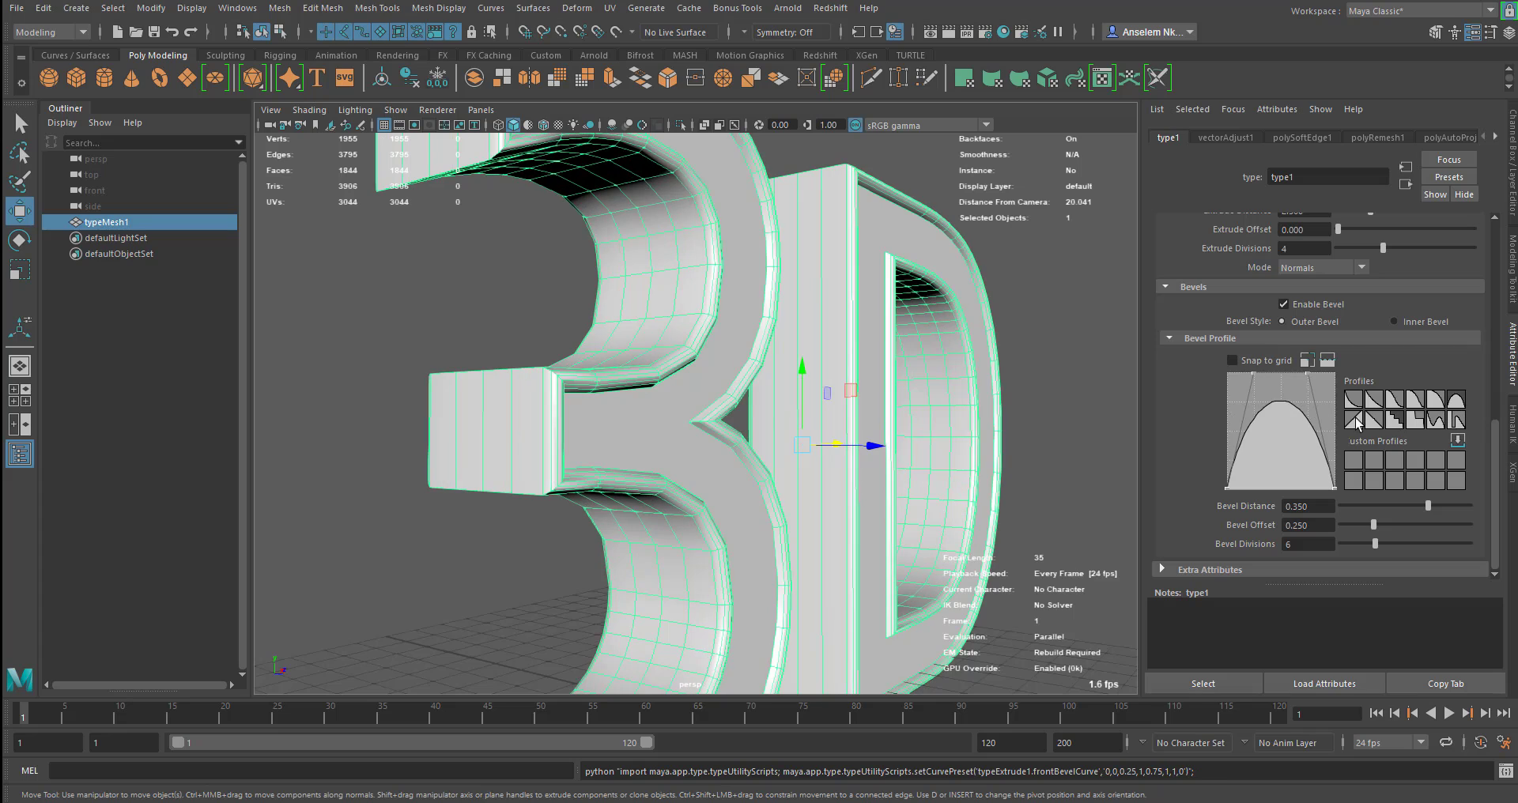
drag(1269, 406, 1269, 449)
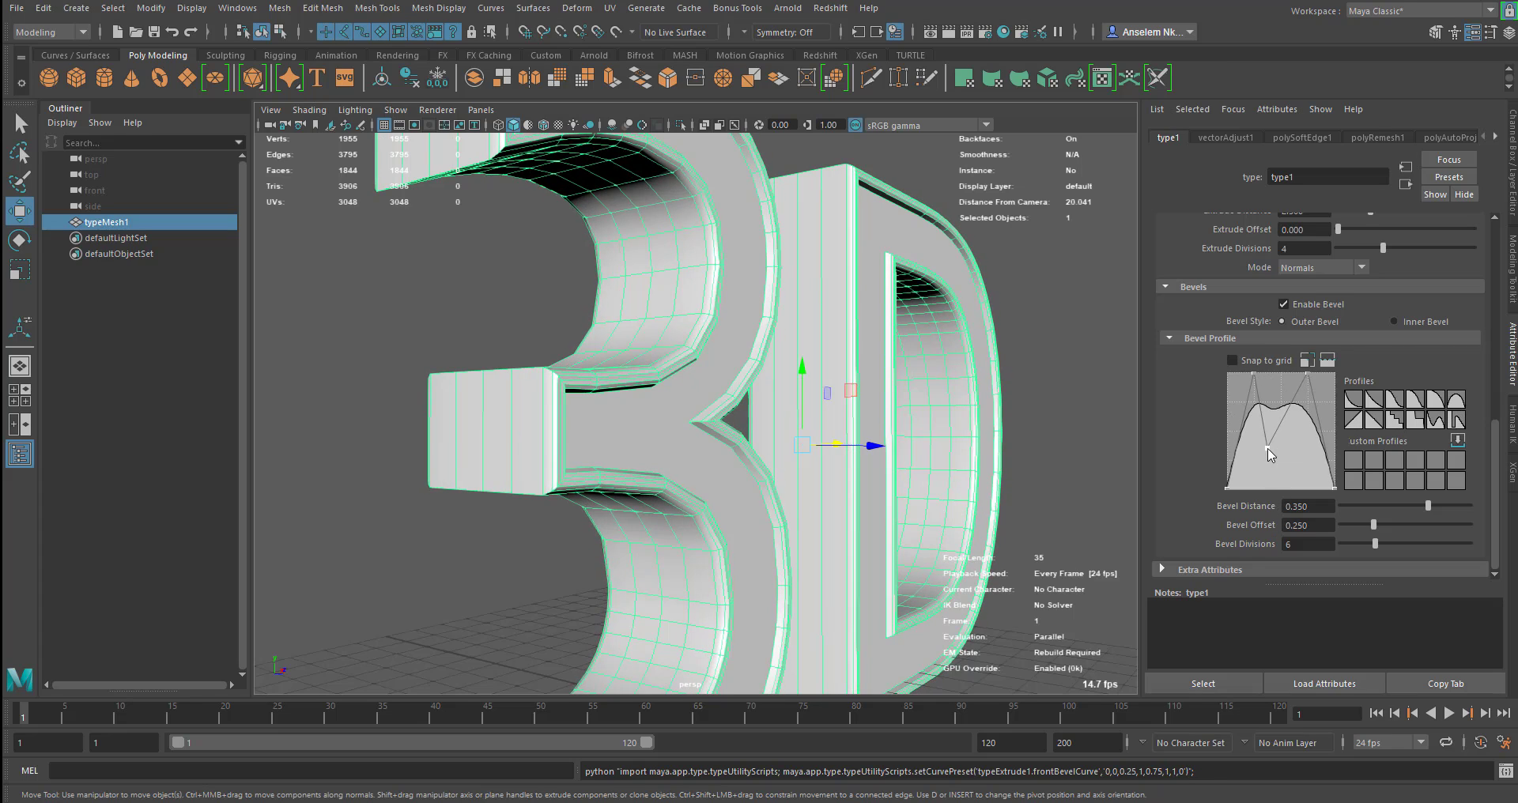
alt+drag(847, 406, 747, 466)
scroll(725, 478, down, 4)
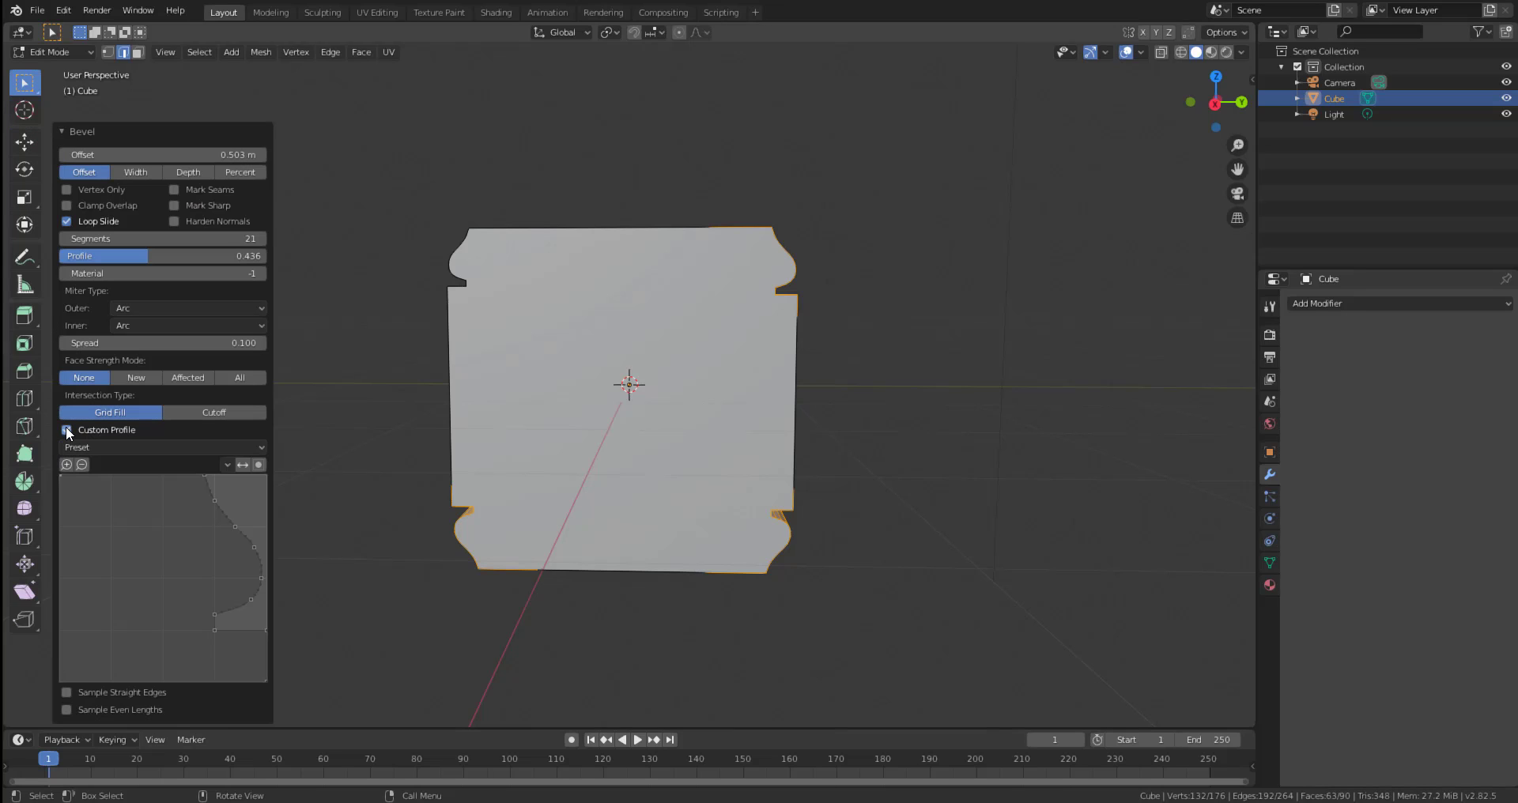
Switch to Blender and toggle the bevel's custom profile off and back on to compare the cube's corners.
click(67, 430)
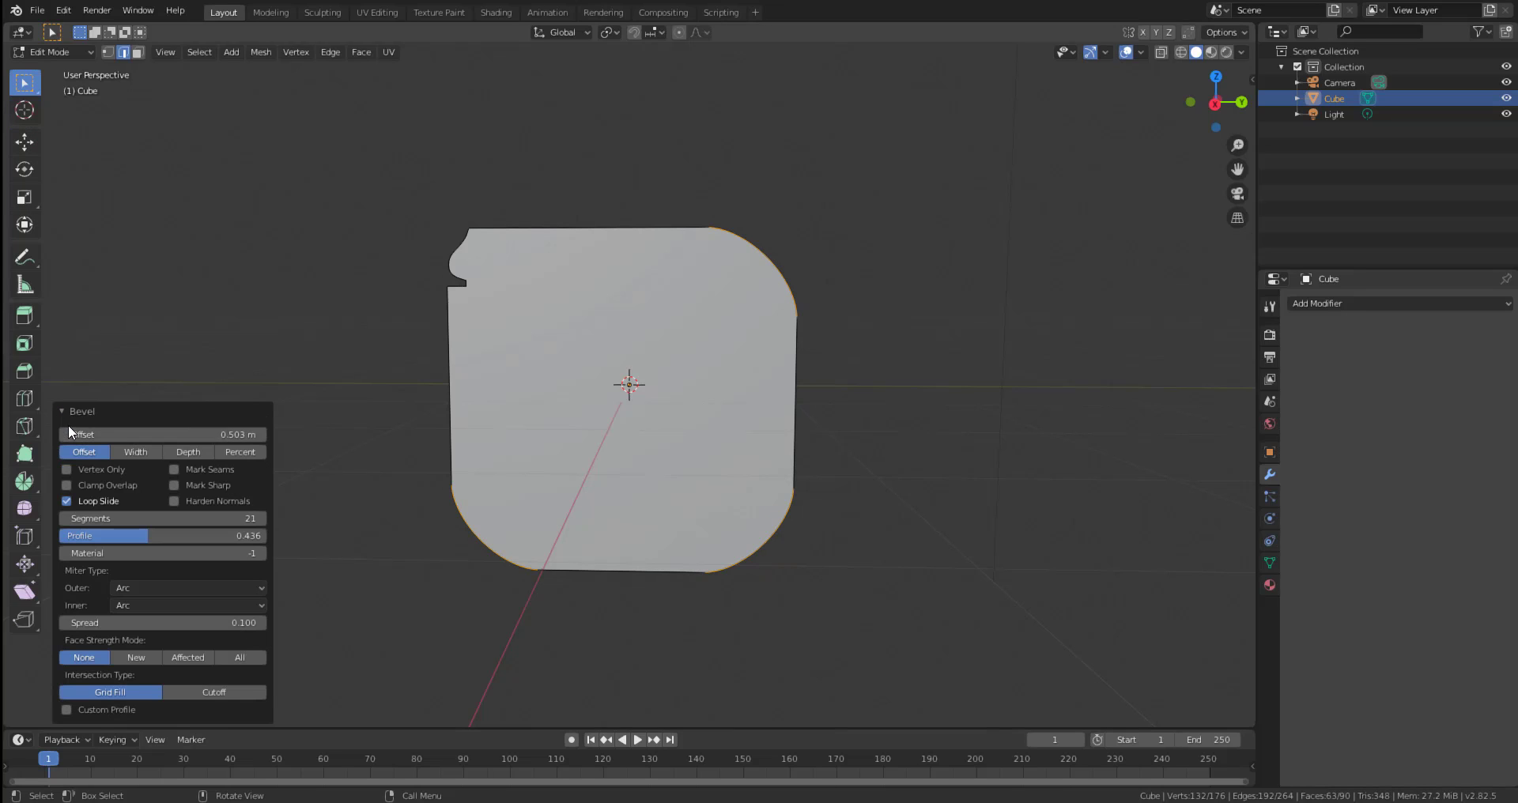
click(66, 711)
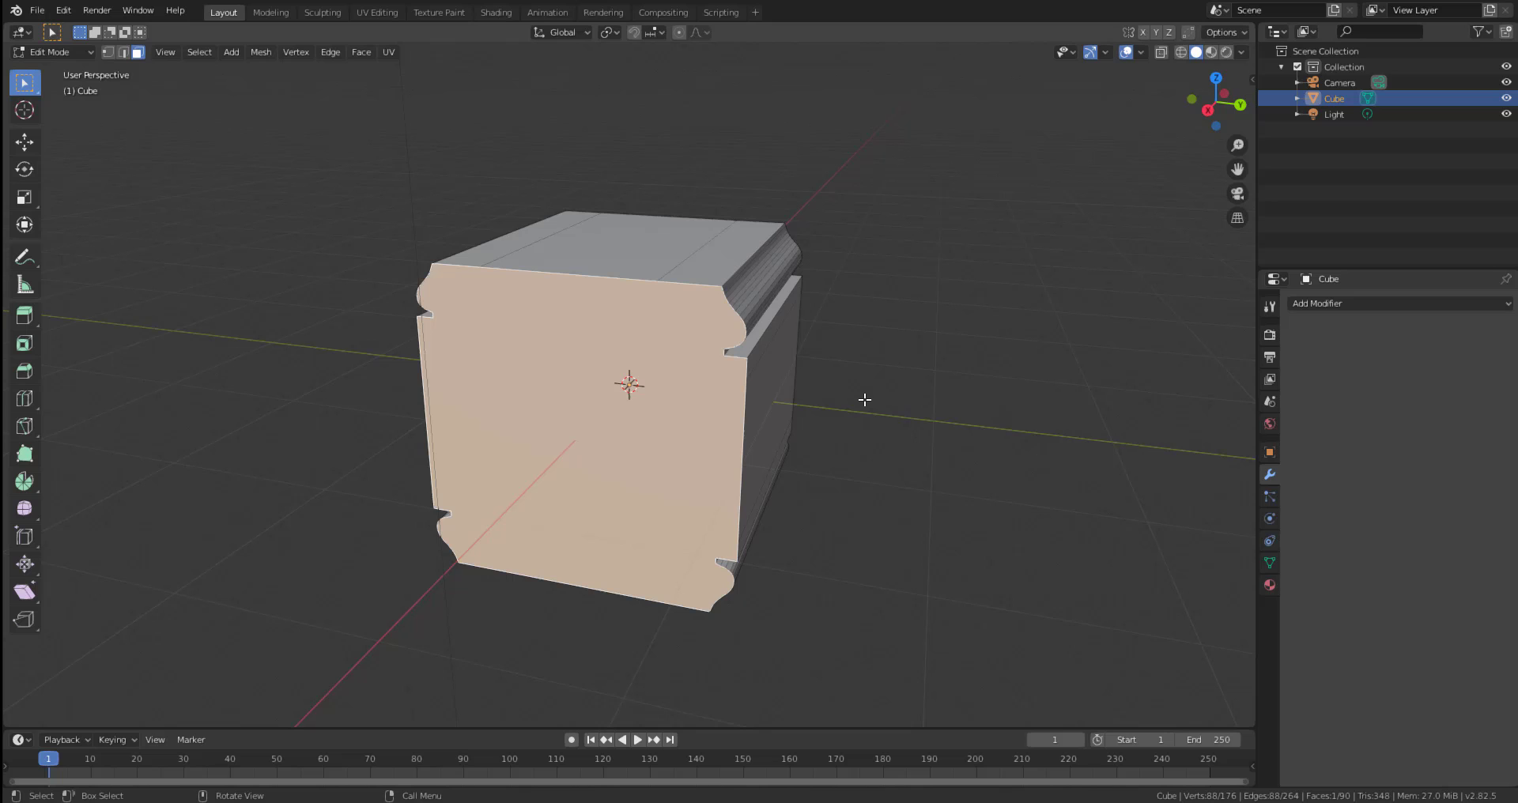
Inset the flat side panels between the moldings on opposite sides and delete the inner faces to open a hole through the cube.
click(24, 343)
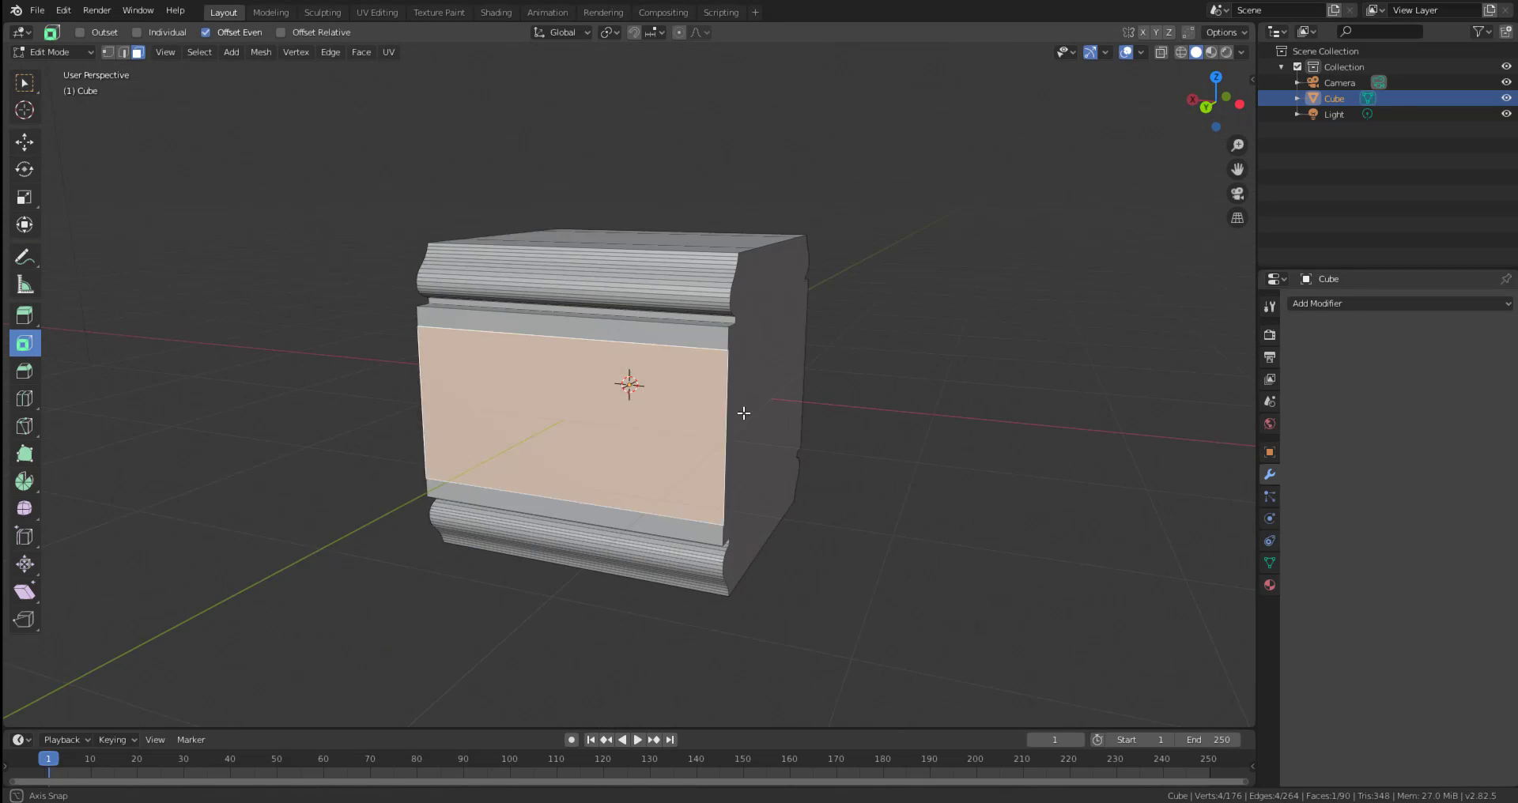
drag(744, 411, 646, 449)
click(646, 448)
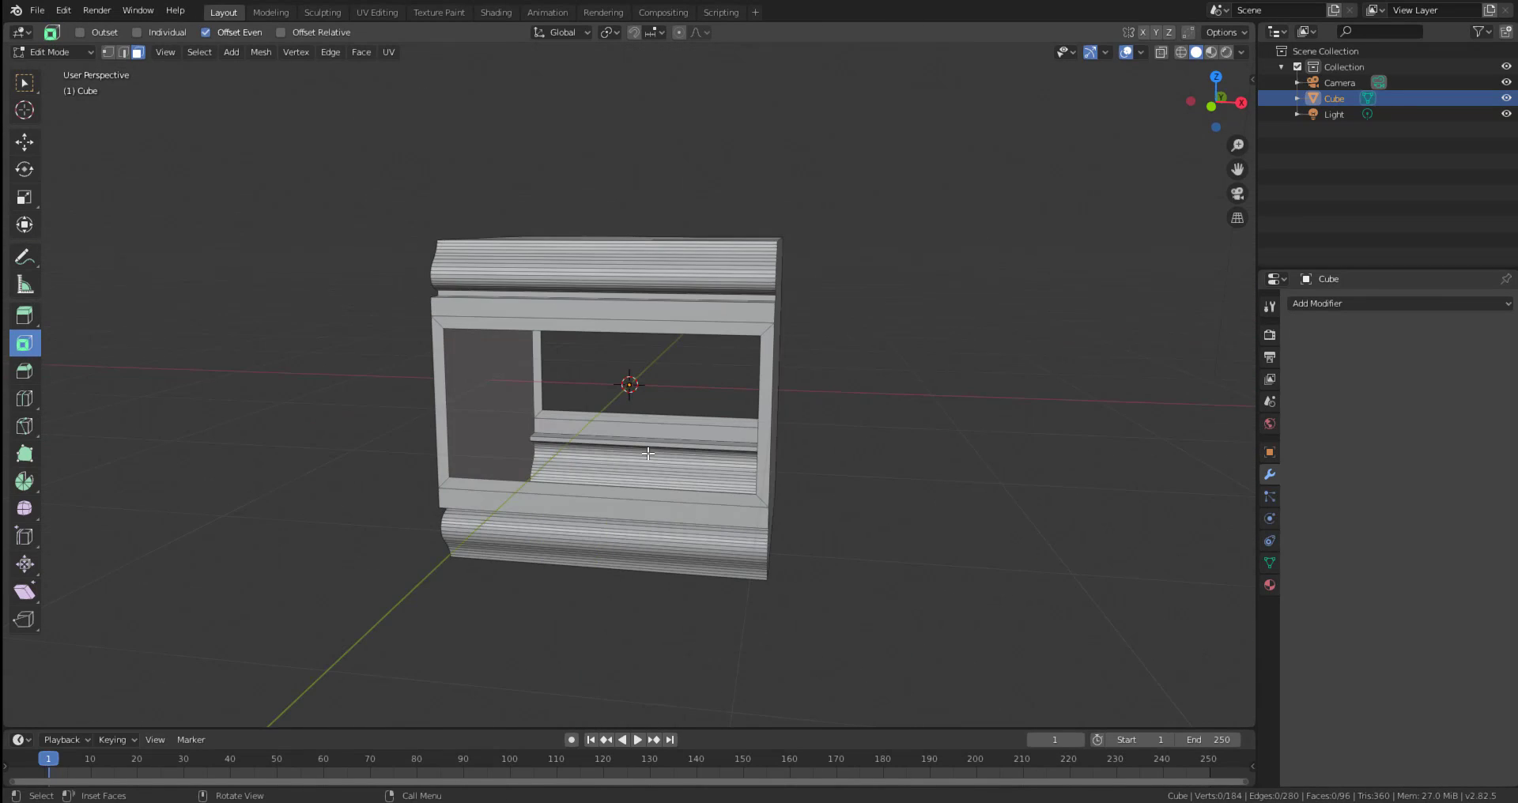
Select the border edges of both openings and bridge them to form the inner walls of the hole.
key(2)
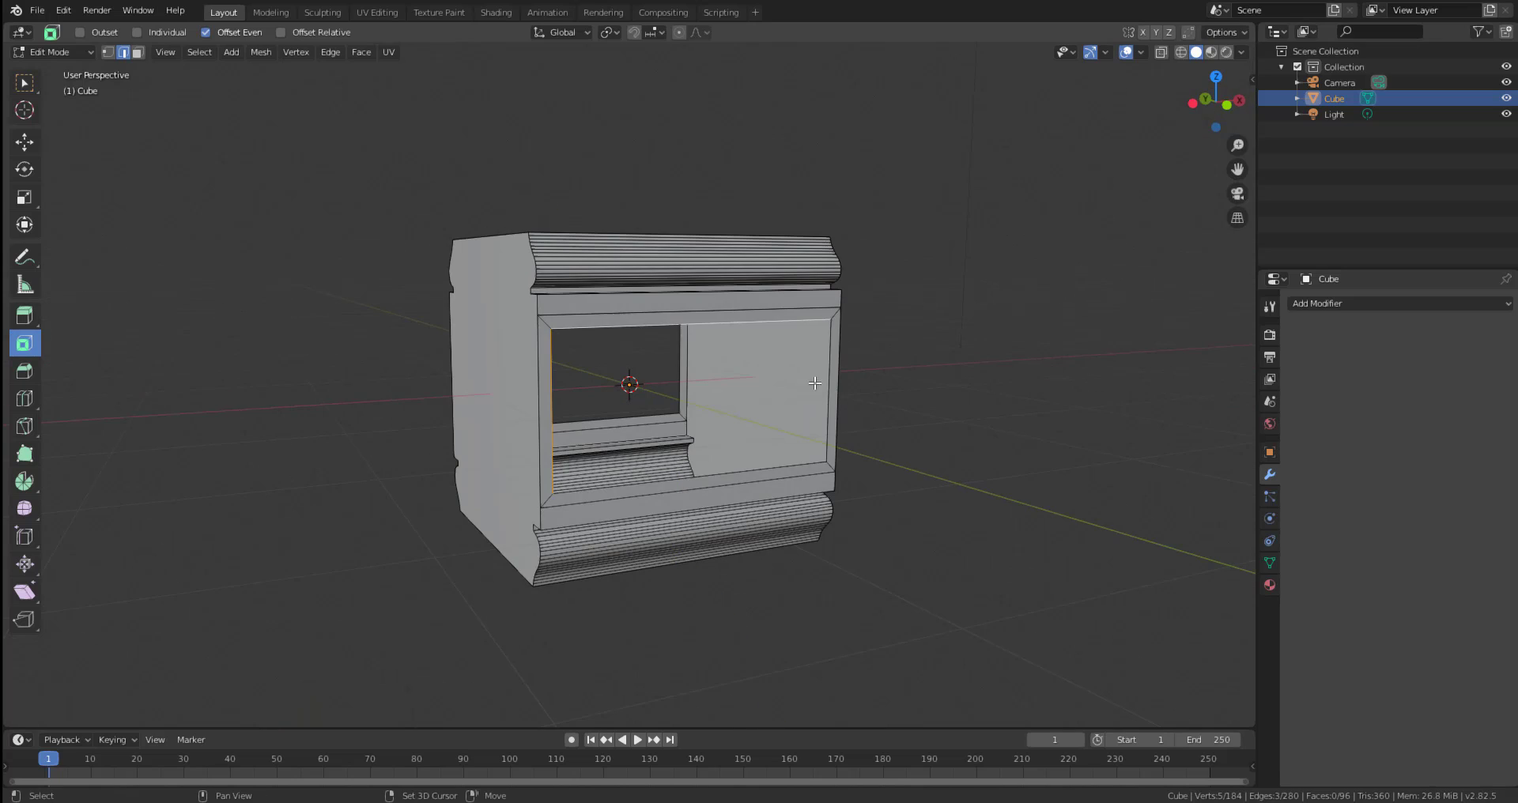
key(w)
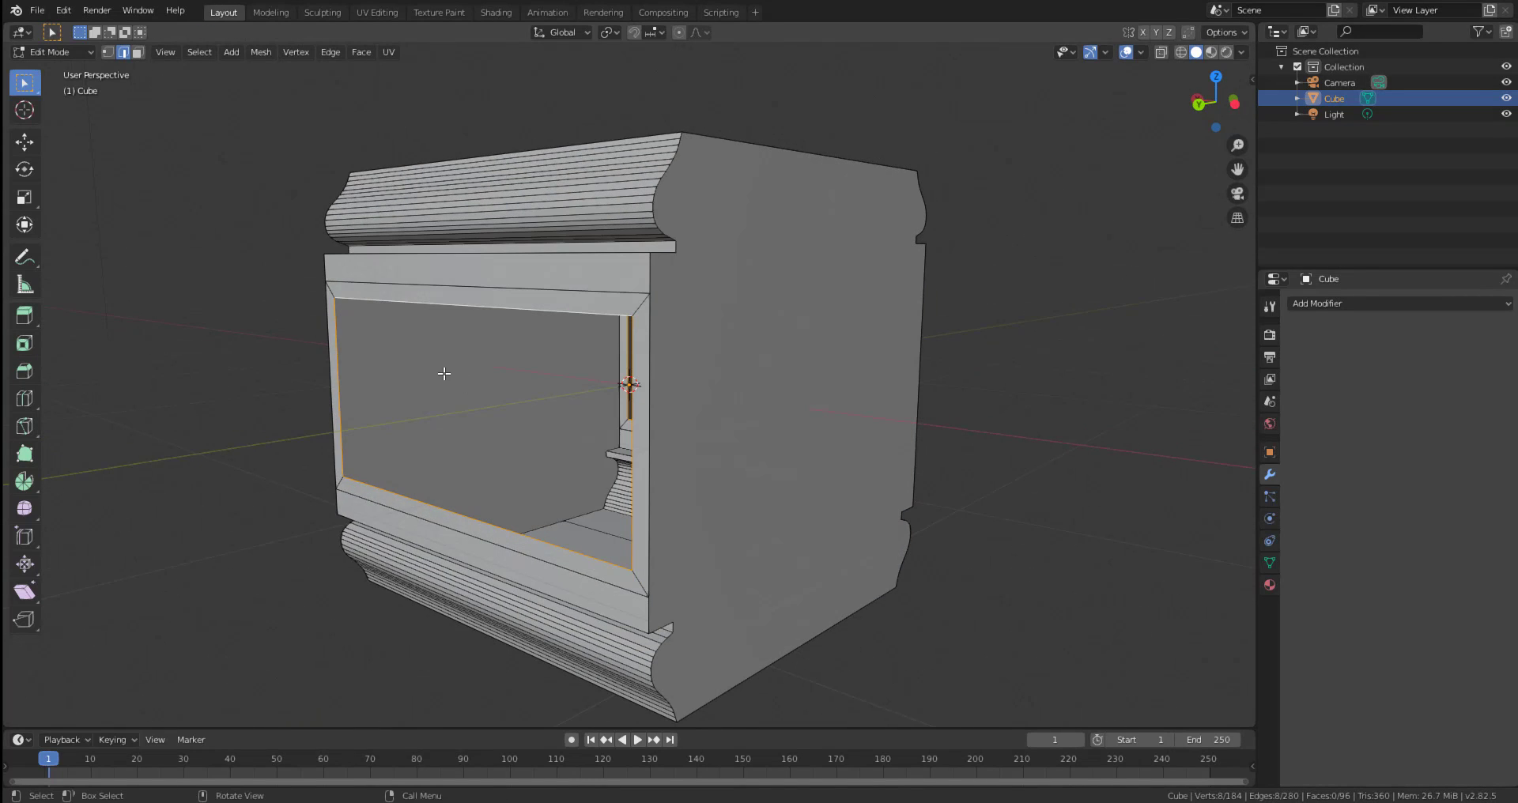
right_click(431, 372)
click(425, 376)
click(35, 140)
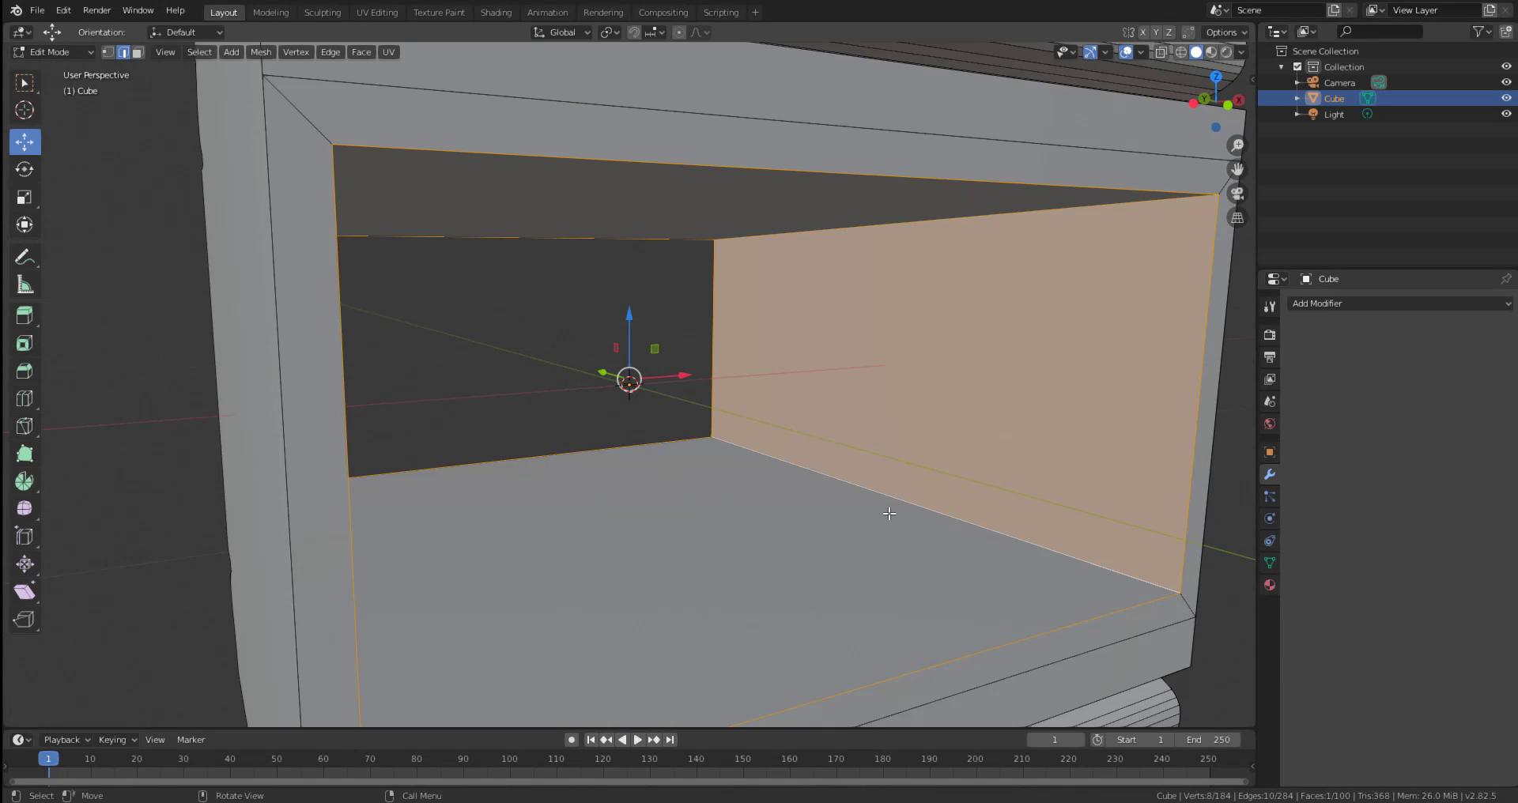
Adjust the edge selection inside the hole so that it covers only the border loops of the two openings.
shift+click(898, 505)
shift+click(970, 533)
shift+click(1187, 524)
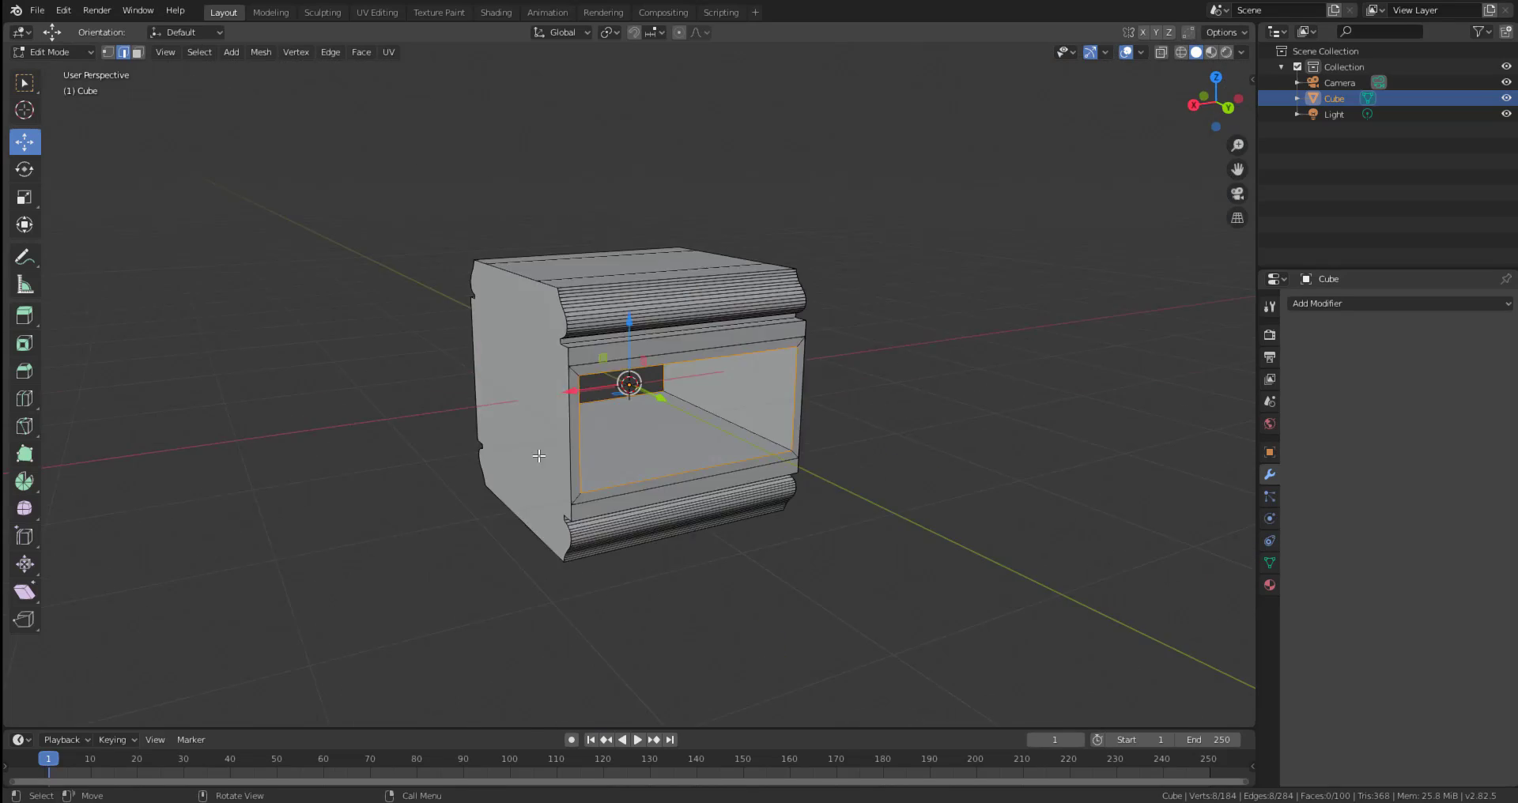